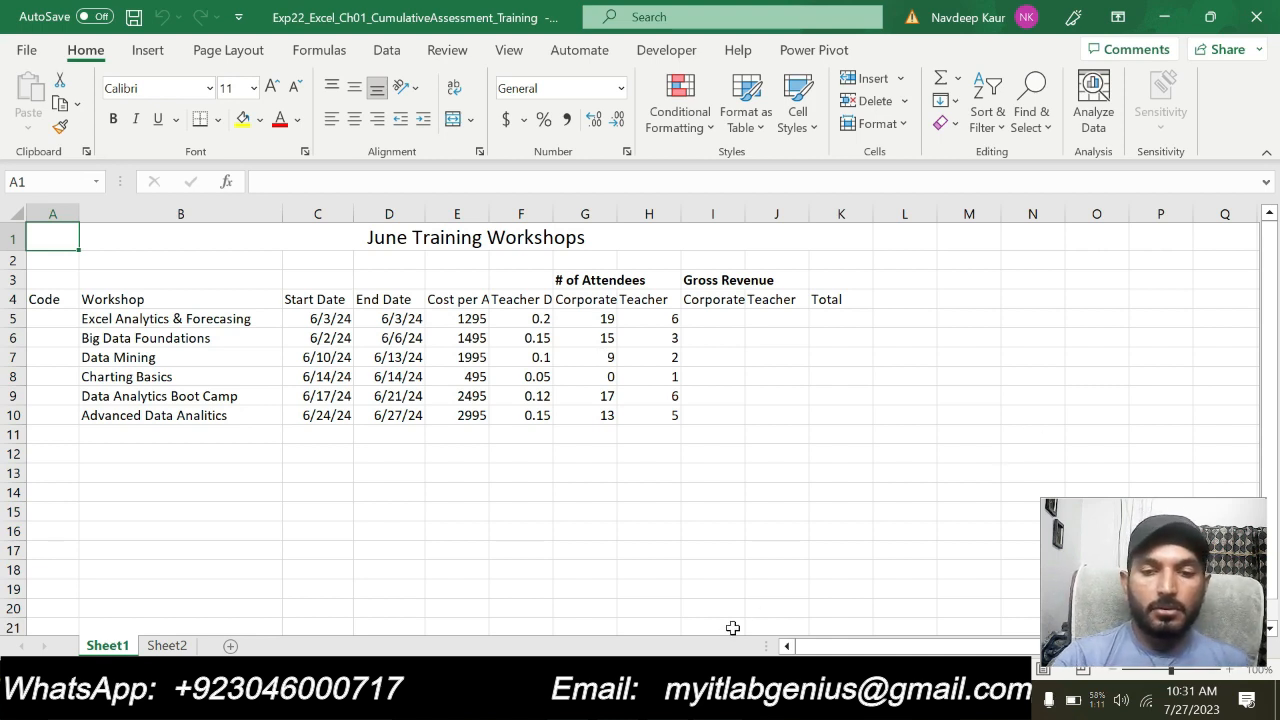
Switch to the Word instructions document and skim the project description and the list of steps to perform
{"action": "left_click", "coordinate": [667, 705]}
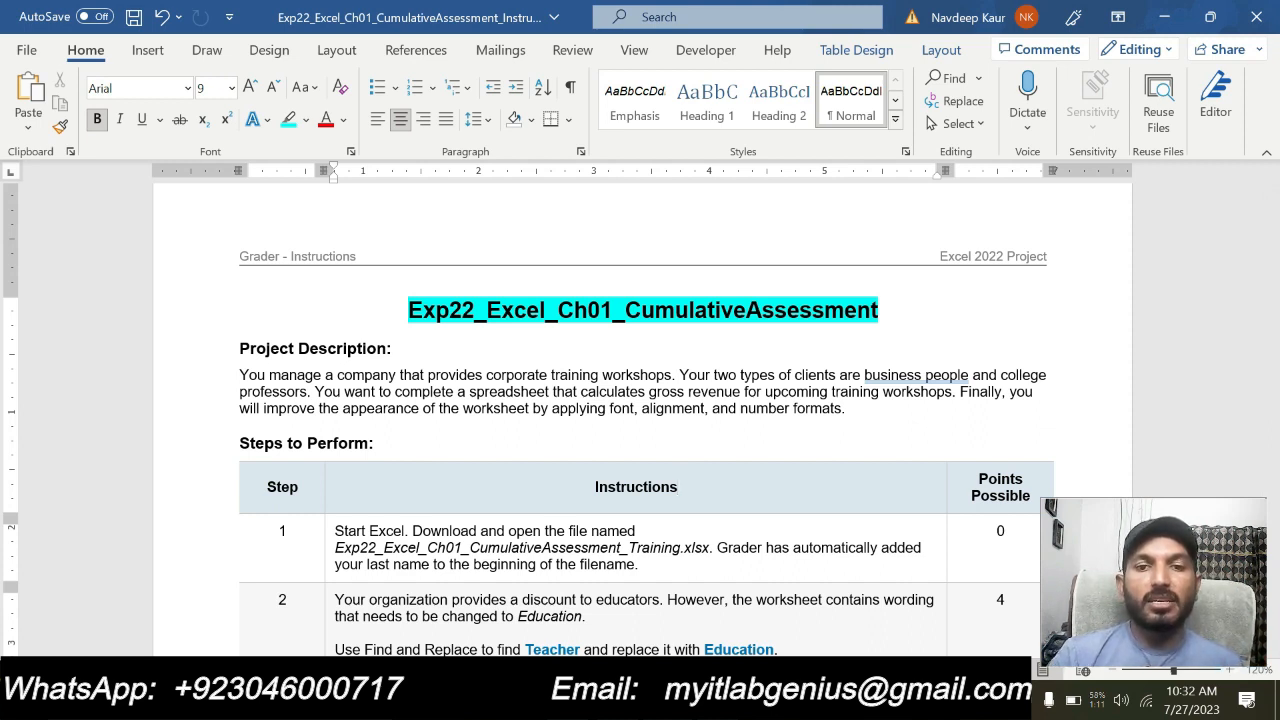
{"action": "left_click_drag", "start_coordinate": [845, 408], "coordinate": [240, 348]}
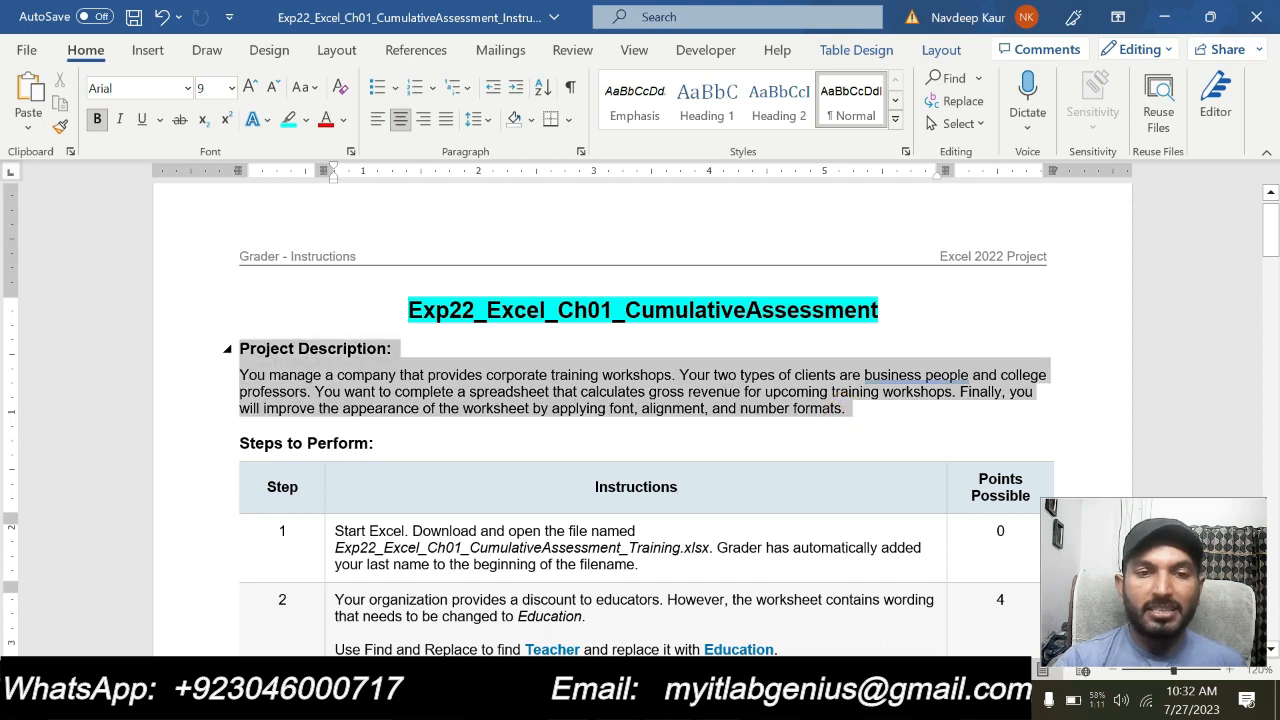
{"action": "left_click", "coordinate": [390, 392]}
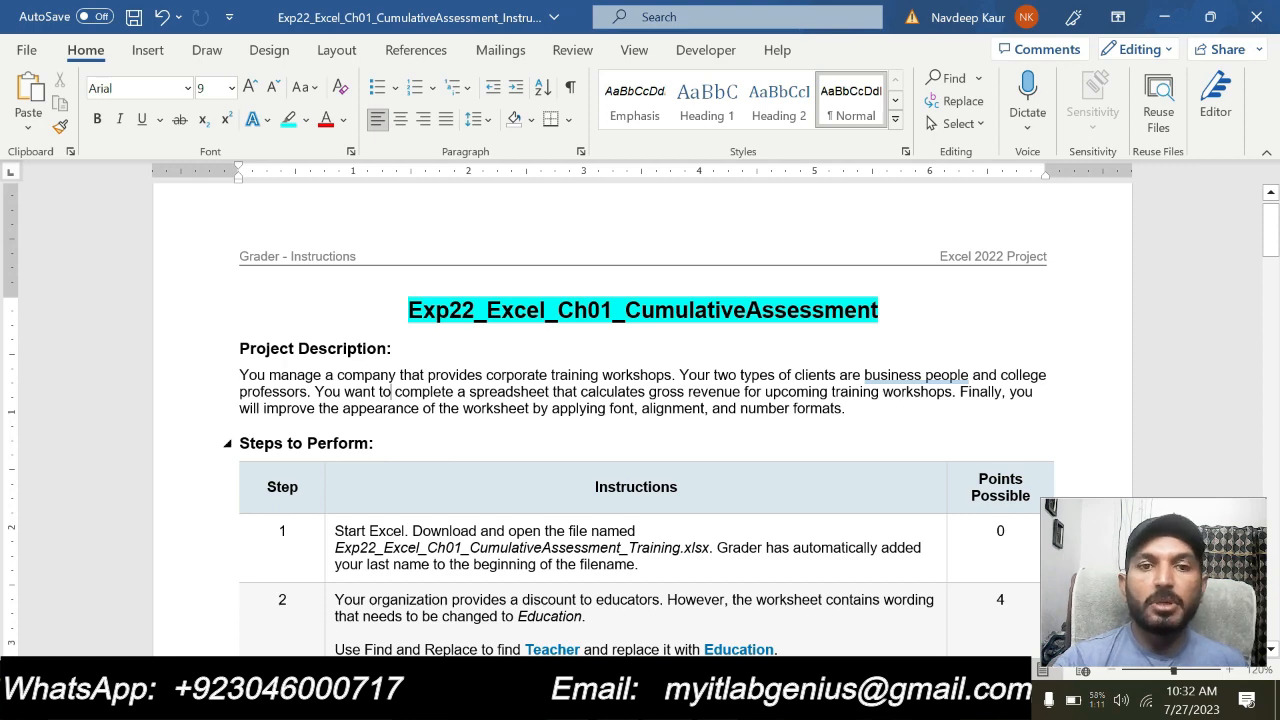
{"action": "scroll", "coordinate": [512, 460], "scroll_direction": "down", "scroll_amount": 1}
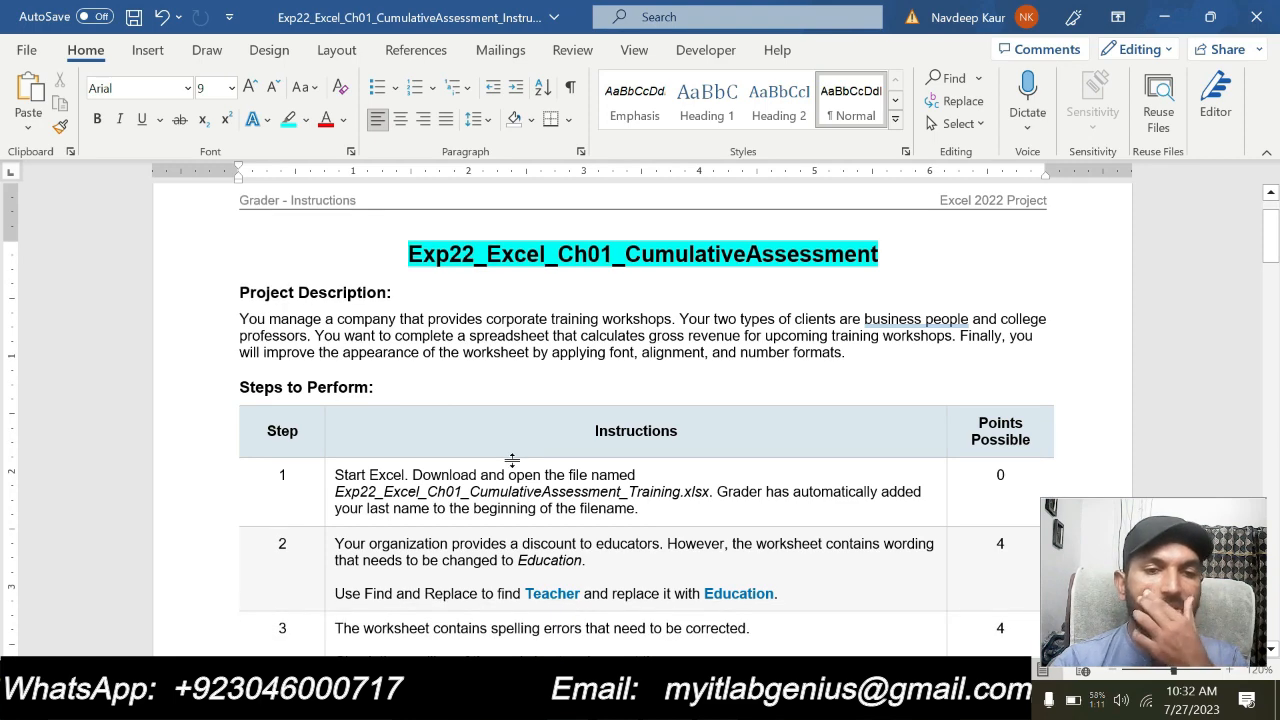
{"action": "scroll", "coordinate": [512, 460], "scroll_direction": "down", "scroll_amount": 20}
{"action": "scroll", "coordinate": [506, 471], "scroll_direction": "down", "scroll_amount": 20}
{"action": "scroll", "coordinate": [506, 471], "scroll_direction": "down", "scroll_amount": 6}
{"action": "scroll", "coordinate": [506, 471], "scroll_direction": "up", "scroll_amount": 7}
{"action": "scroll", "coordinate": [646, 420], "scroll_direction": "up", "scroll_amount": 20}
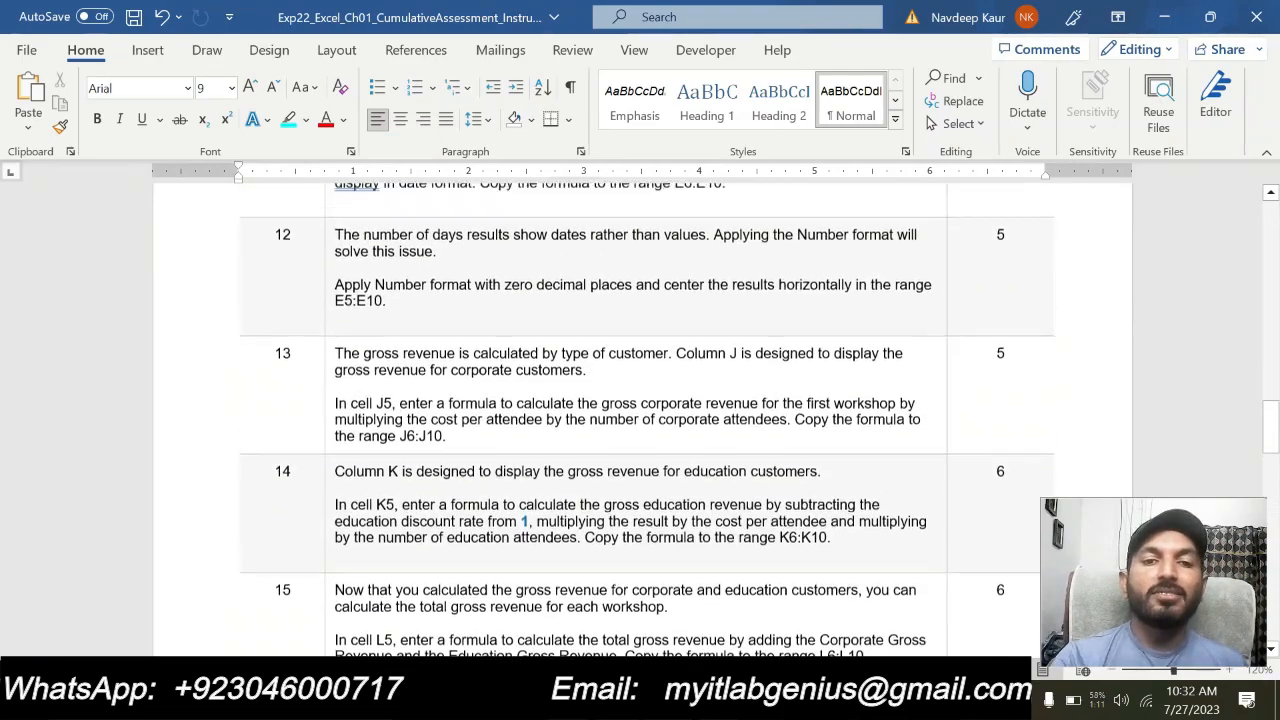
{"action": "scroll", "coordinate": [509, 466], "scroll_direction": "up", "scroll_amount": 15}
{"action": "scroll", "coordinate": [229, 405], "scroll_direction": "up", "scroll_amount": 10}
{"action": "scroll", "coordinate": [400, 450], "scroll_direction": "down", "scroll_amount": 3}
{"action": "scroll", "coordinate": [577, 487], "scroll_direction": "up", "scroll_amount": 4}
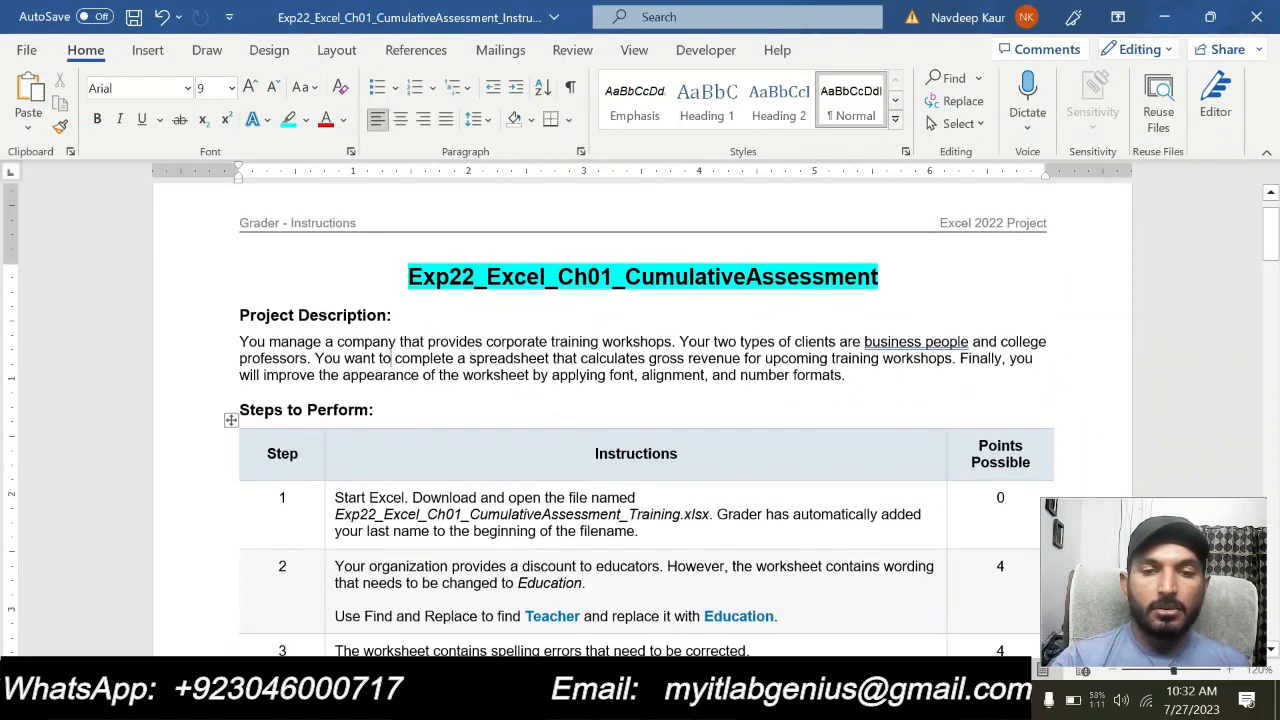
Highlight the step 1 instruction text in turquoise
{"action": "left_click_drag", "start_coordinate": [640, 531], "coordinate": [335, 497]}
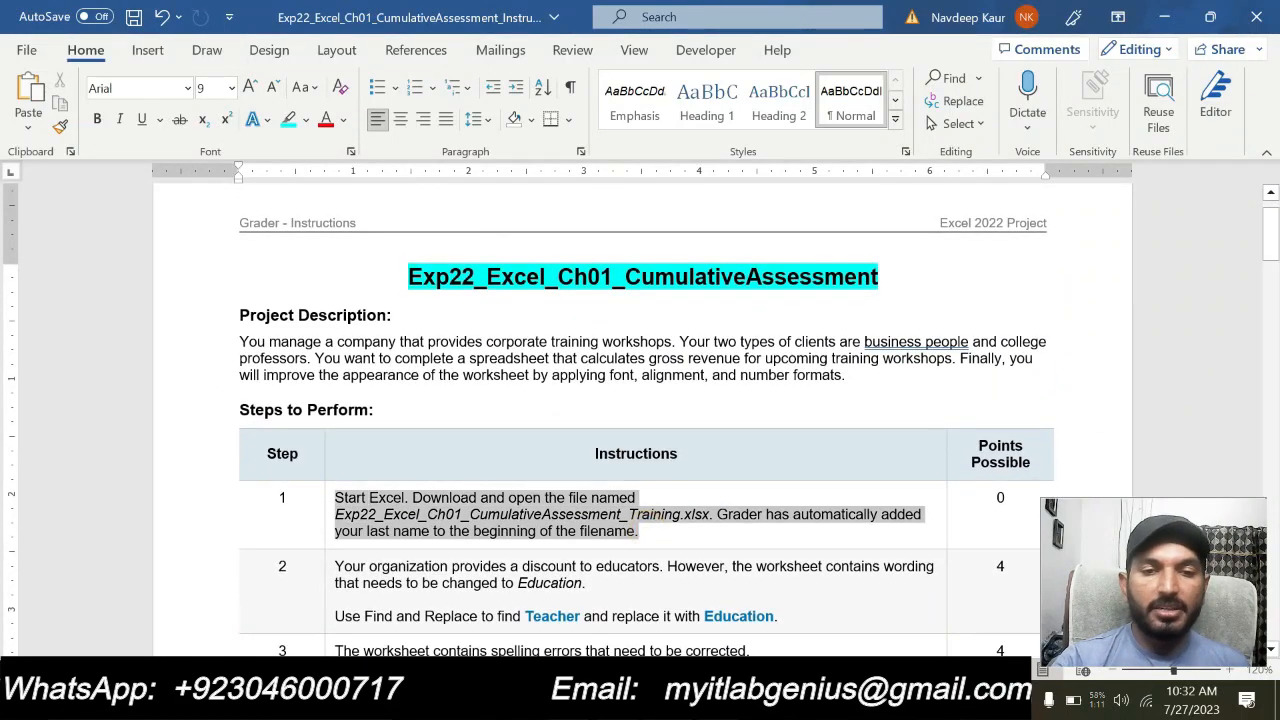
{"action": "left_click", "coordinate": [425, 527]}
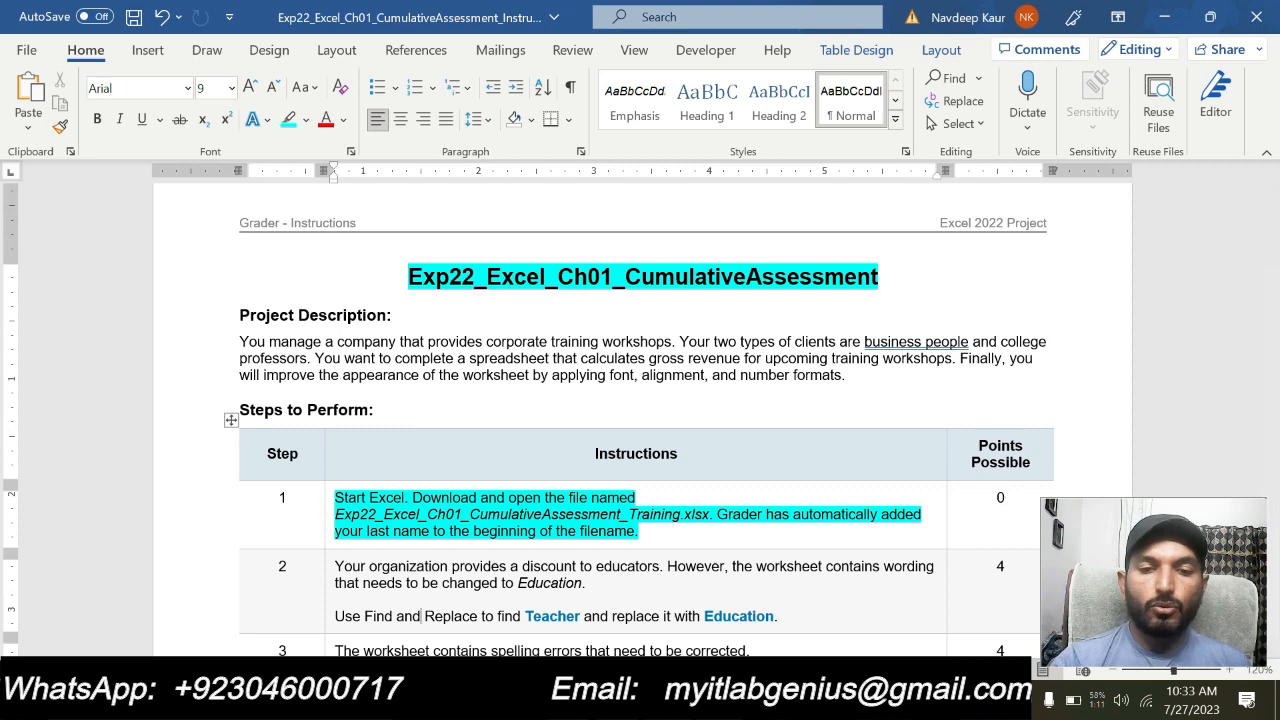
Switch to the Excel training workbook and look over Sheet2 and Sheet1
{"action": "left_click", "coordinate": [472, 700]}
{"action": "left_click", "coordinate": [166, 645]}
{"action": "left_click", "coordinate": [118, 646]}
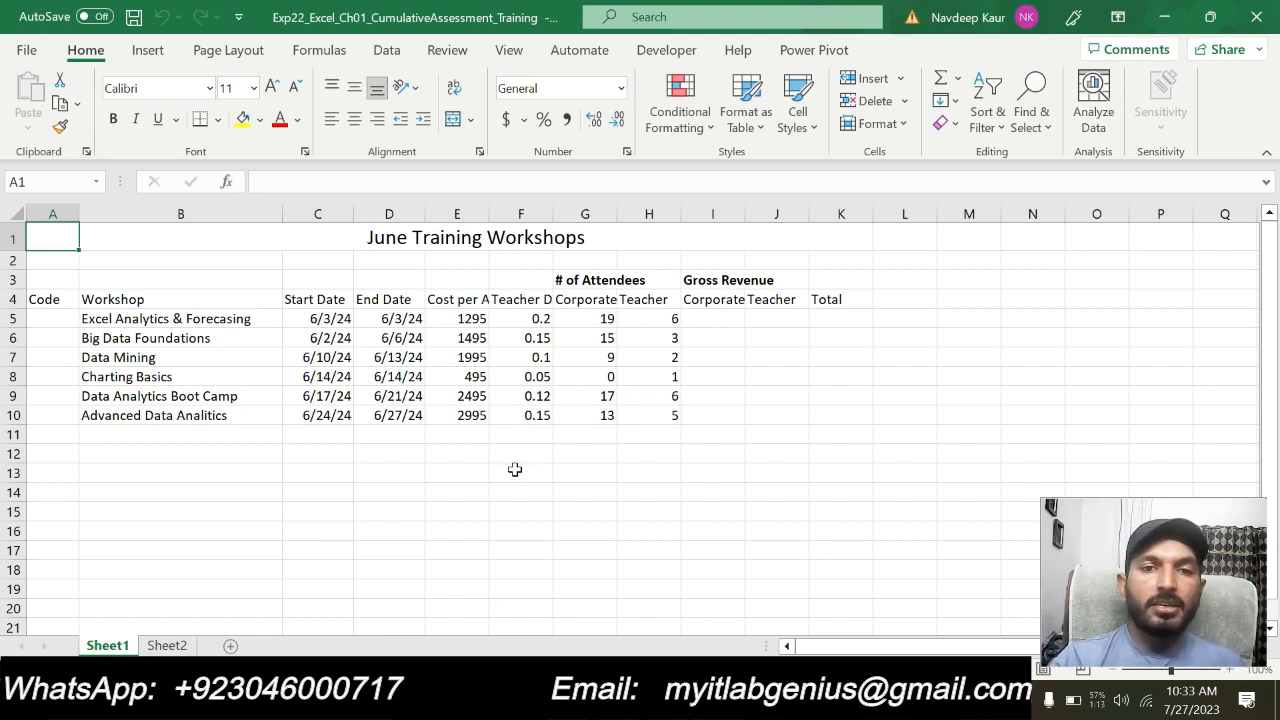
Switch back to the Word instructions, clear the step 1 highlight and highlight the step 2 instruction in turquoise
{"action": "key", "text": "alt+Tab"}
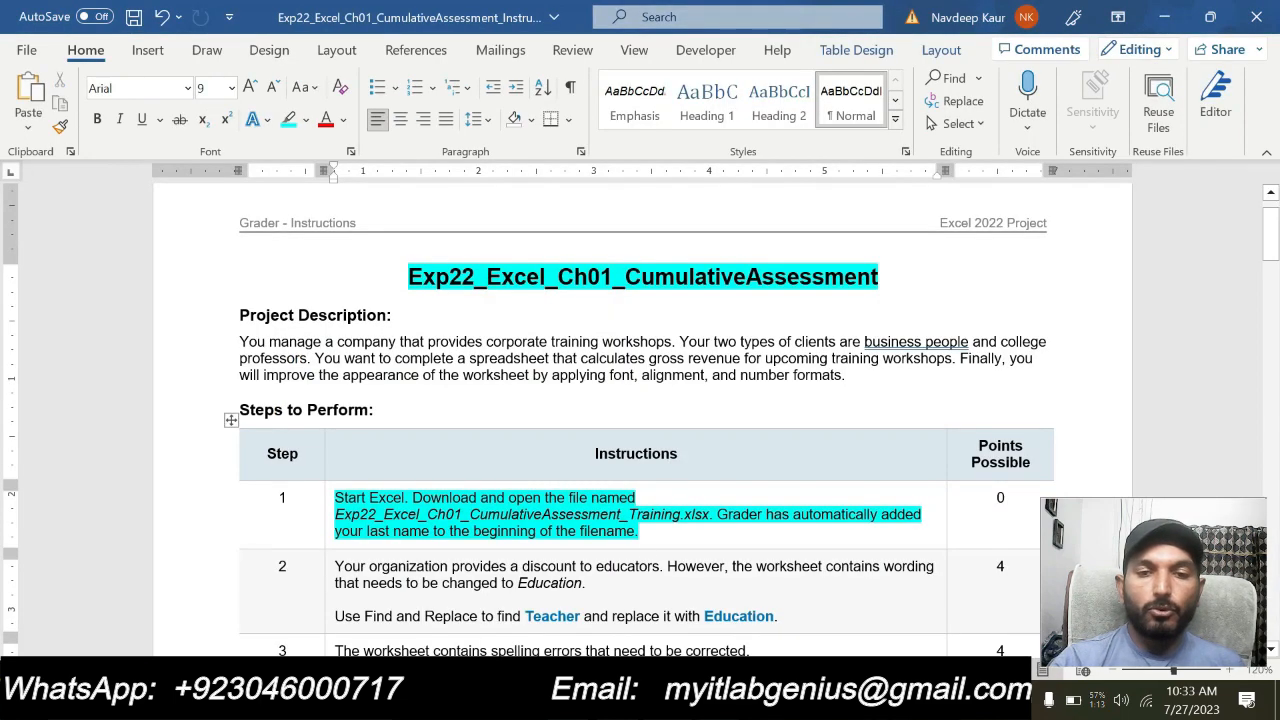
{"action": "left_click_drag", "start_coordinate": [641, 531], "coordinate": [336, 497]}
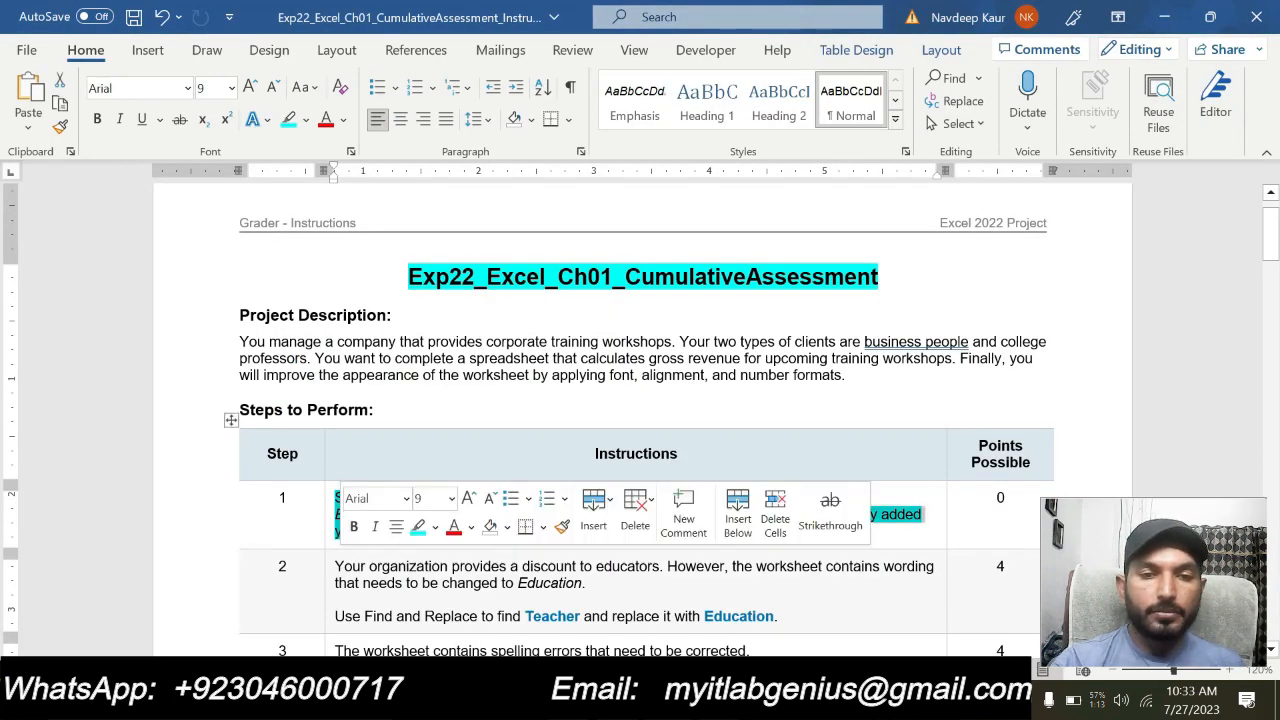
{"action": "left_click", "coordinate": [479, 596]}
{"action": "left_click_drag", "start_coordinate": [780, 616], "coordinate": [335, 566]}
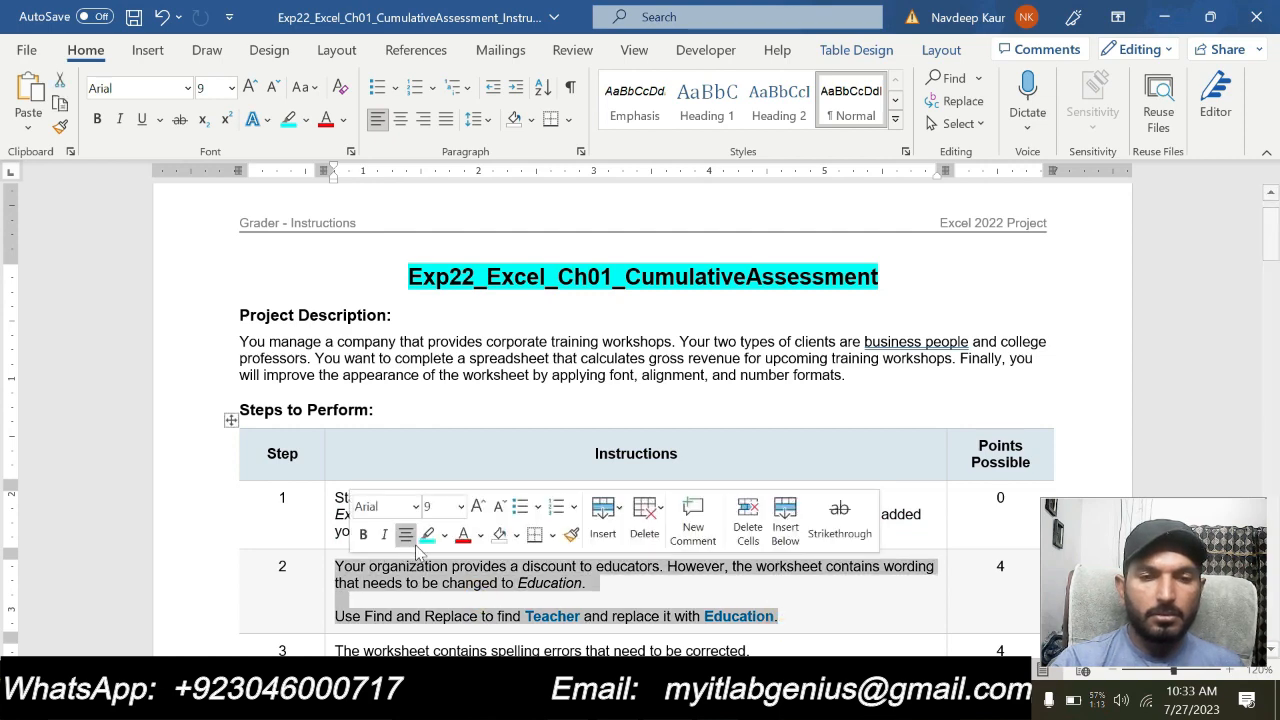
{"action": "left_click", "coordinate": [427, 534]}
{"action": "scroll", "coordinate": [486, 609], "scroll_direction": "down", "scroll_amount": 1}
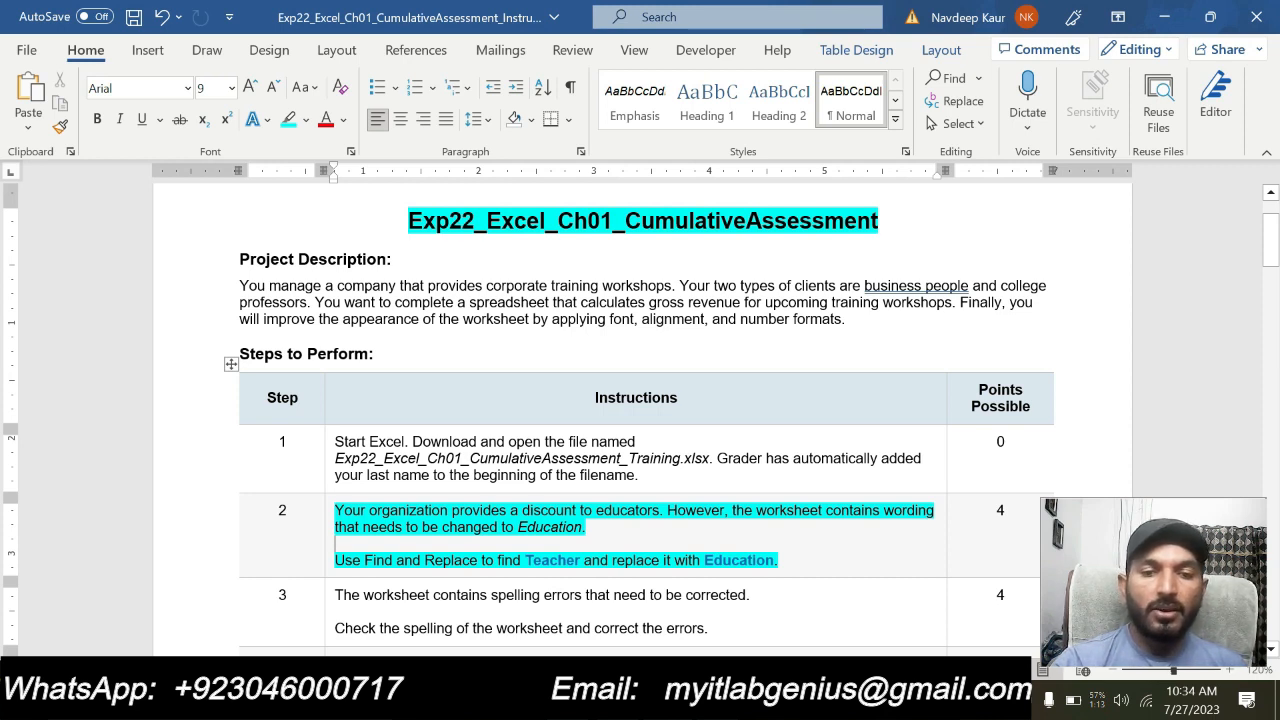
Switch to the Excel workbook and open the Replace dialog on Sheet1, rechecking the required wording in the Word instructions
{"action": "left_click", "coordinate": [560, 700]}
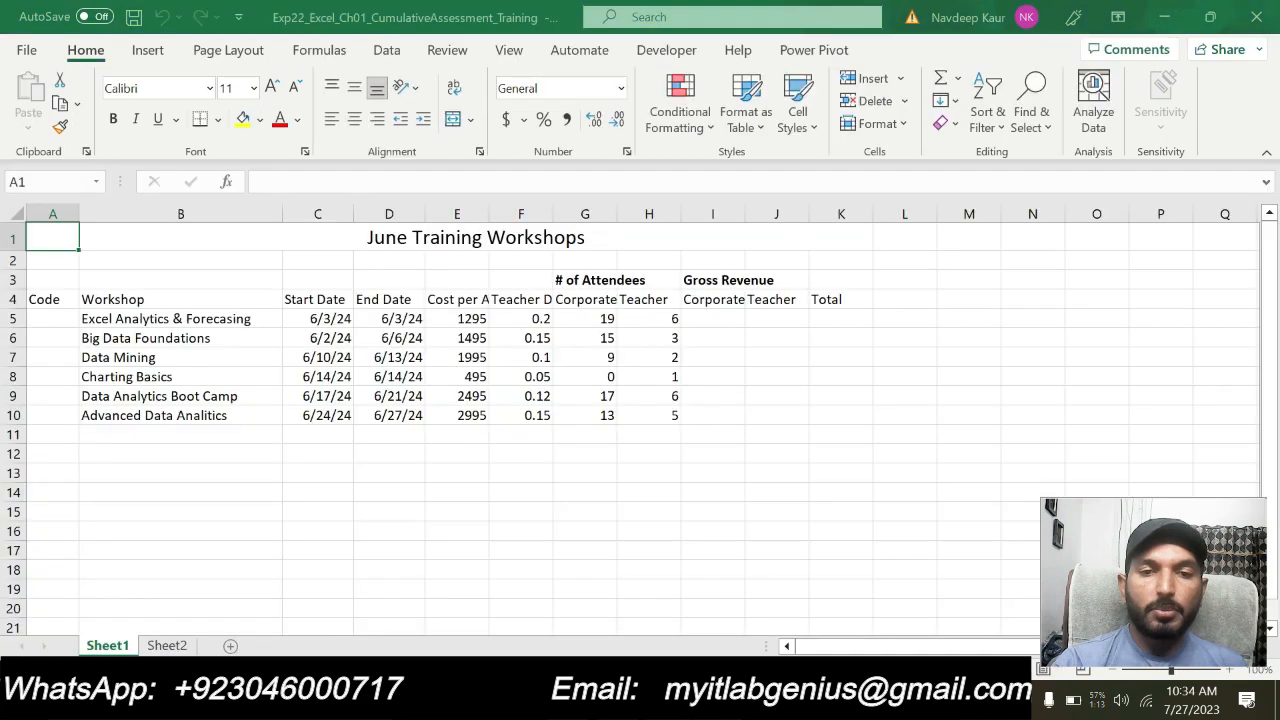
{"action": "left_click", "coordinate": [404, 518]}
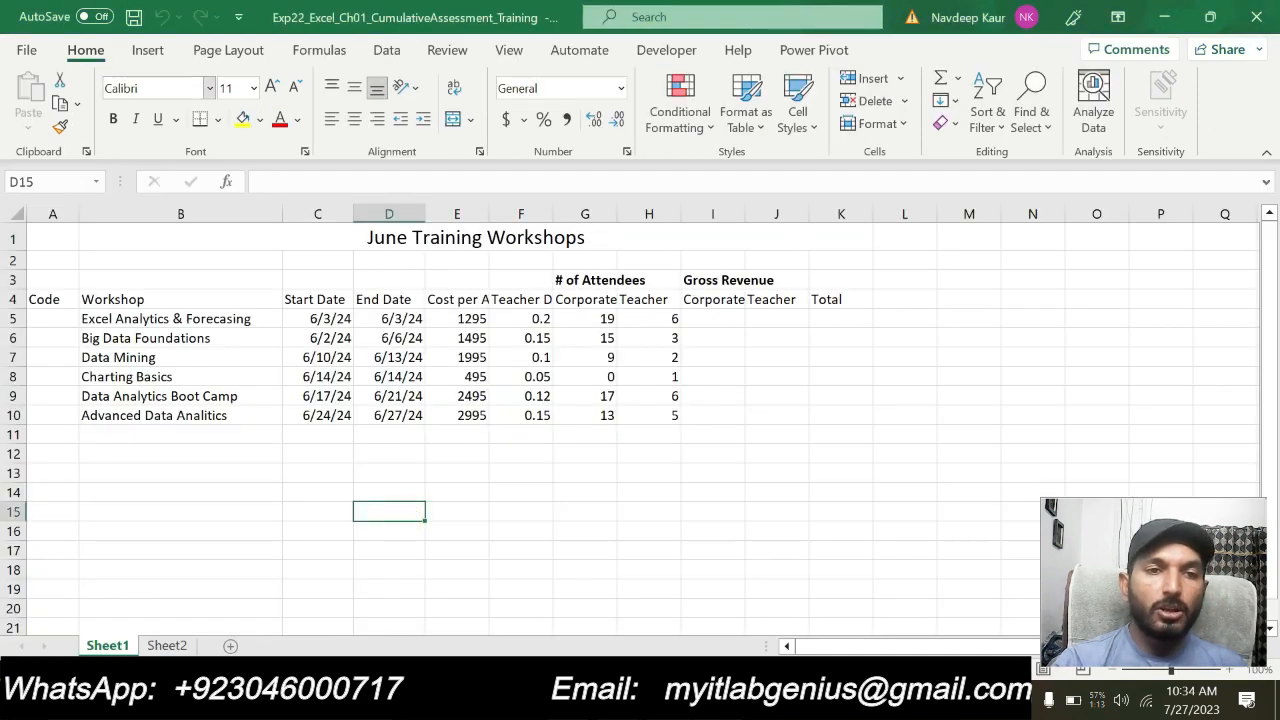
{"action": "left_click", "coordinate": [88, 54]}
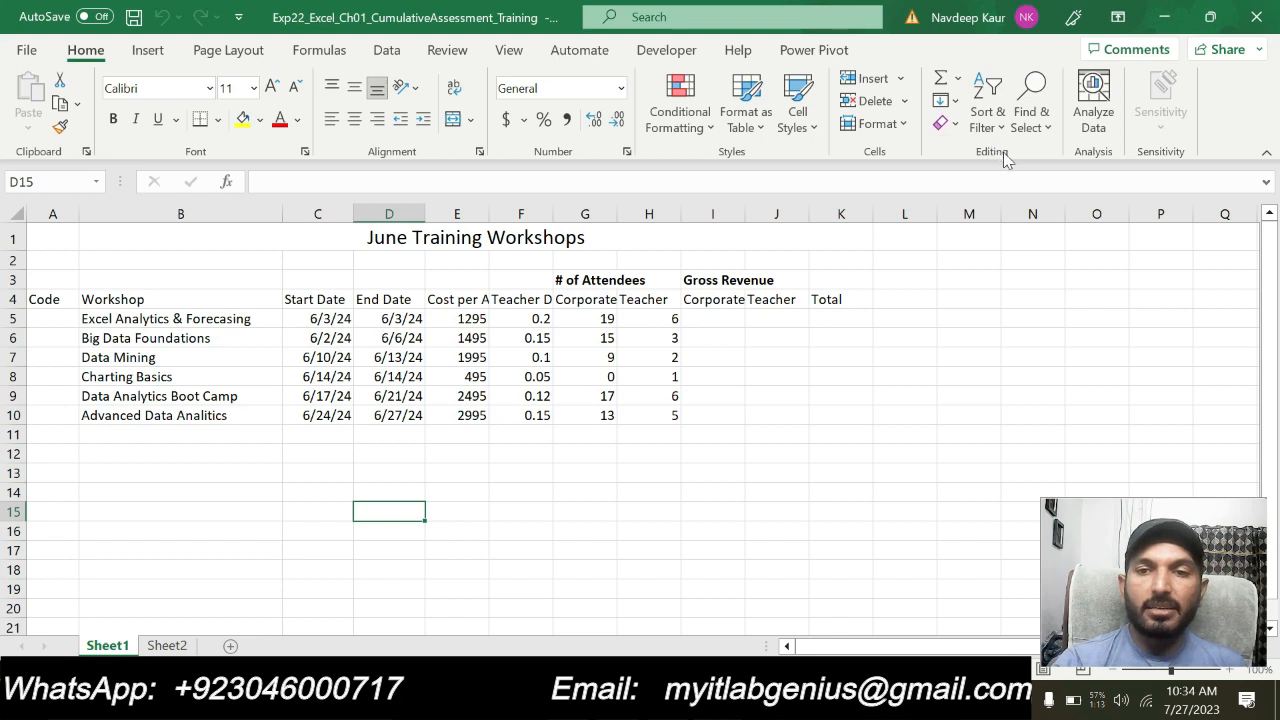
{"action": "left_click", "coordinate": [1050, 128]}
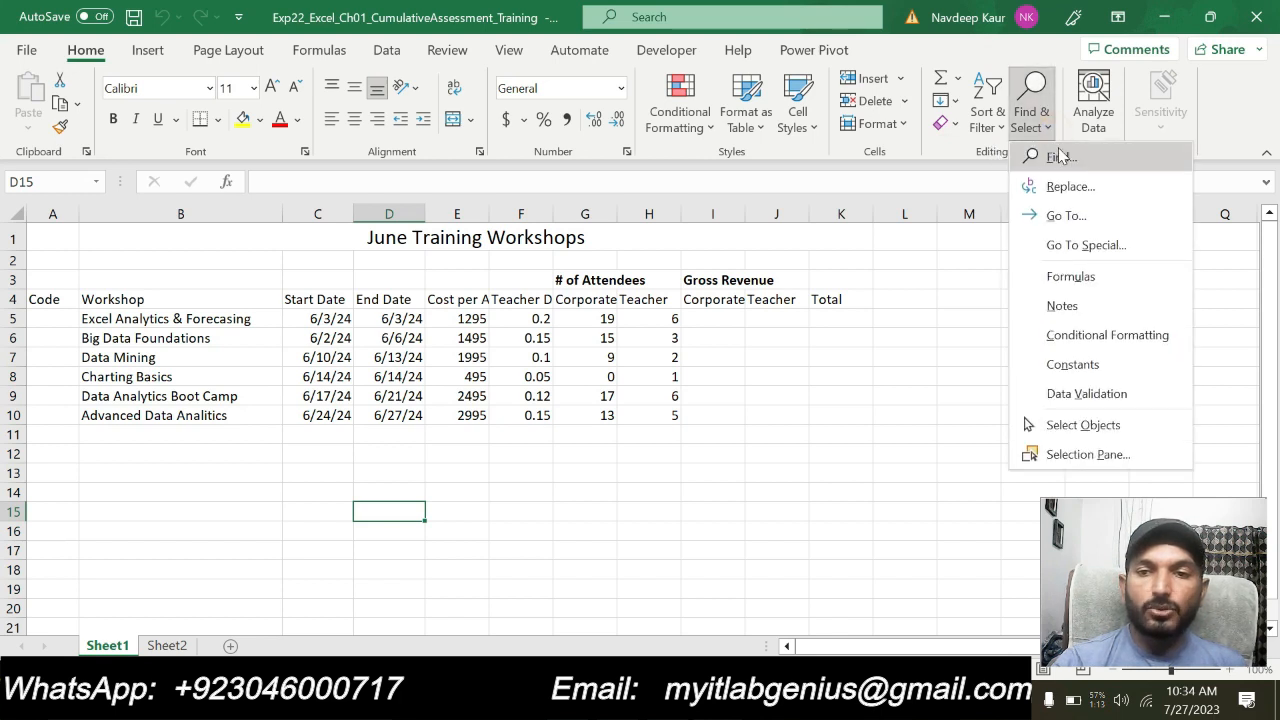
{"action": "left_click", "coordinate": [1060, 186]}
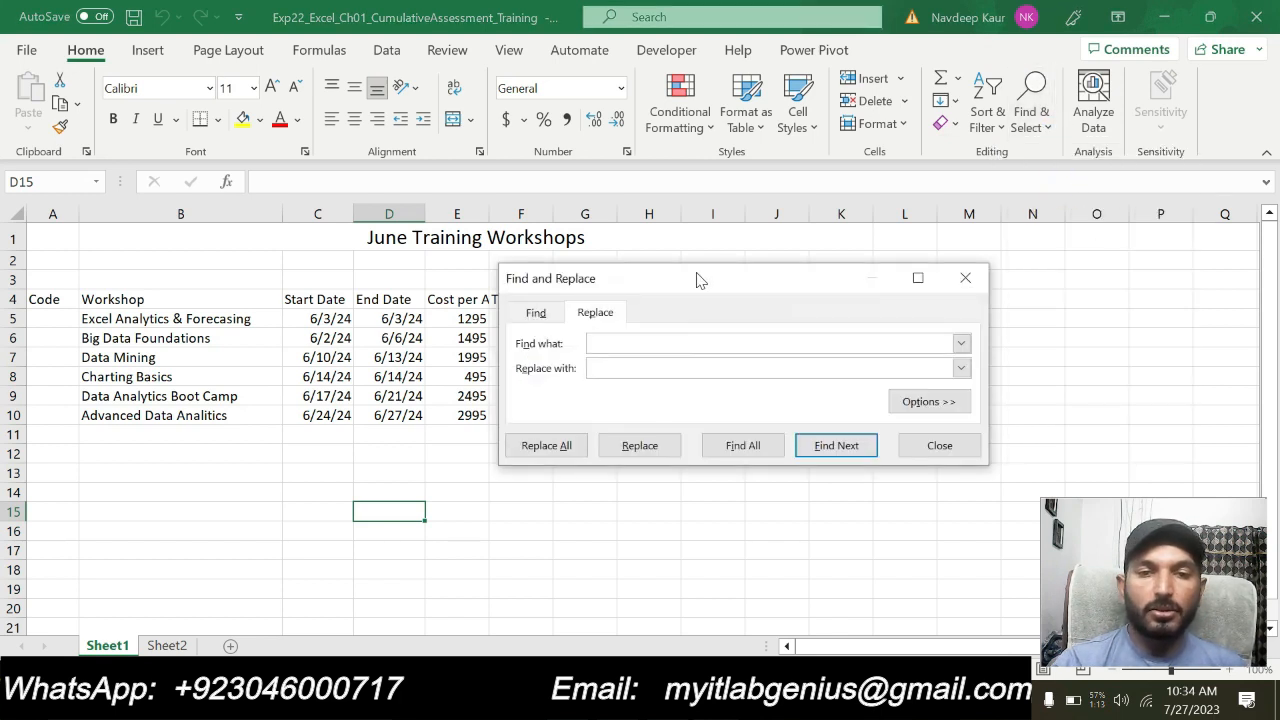
{"action": "left_click_drag", "start_coordinate": [697, 277], "coordinate": [484, 234]}
{"action": "key", "text": "alt+Tab"}
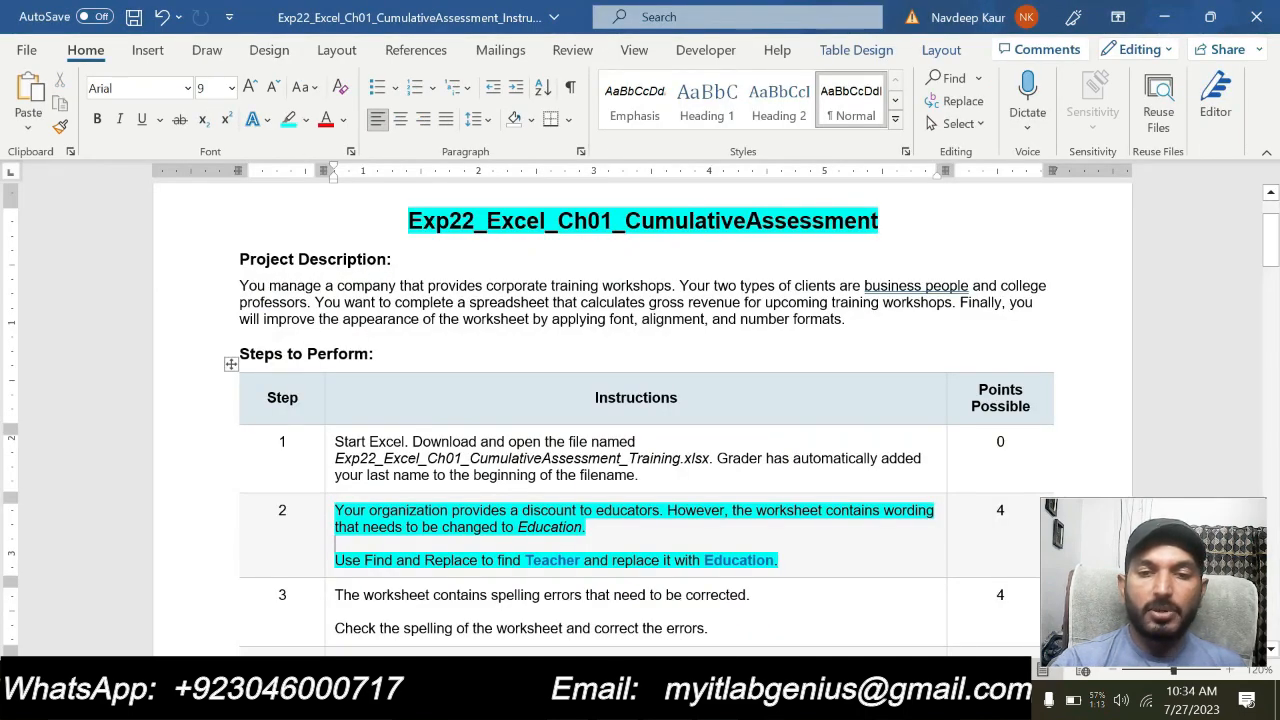
{"action": "key", "text": "alt+Tab"}
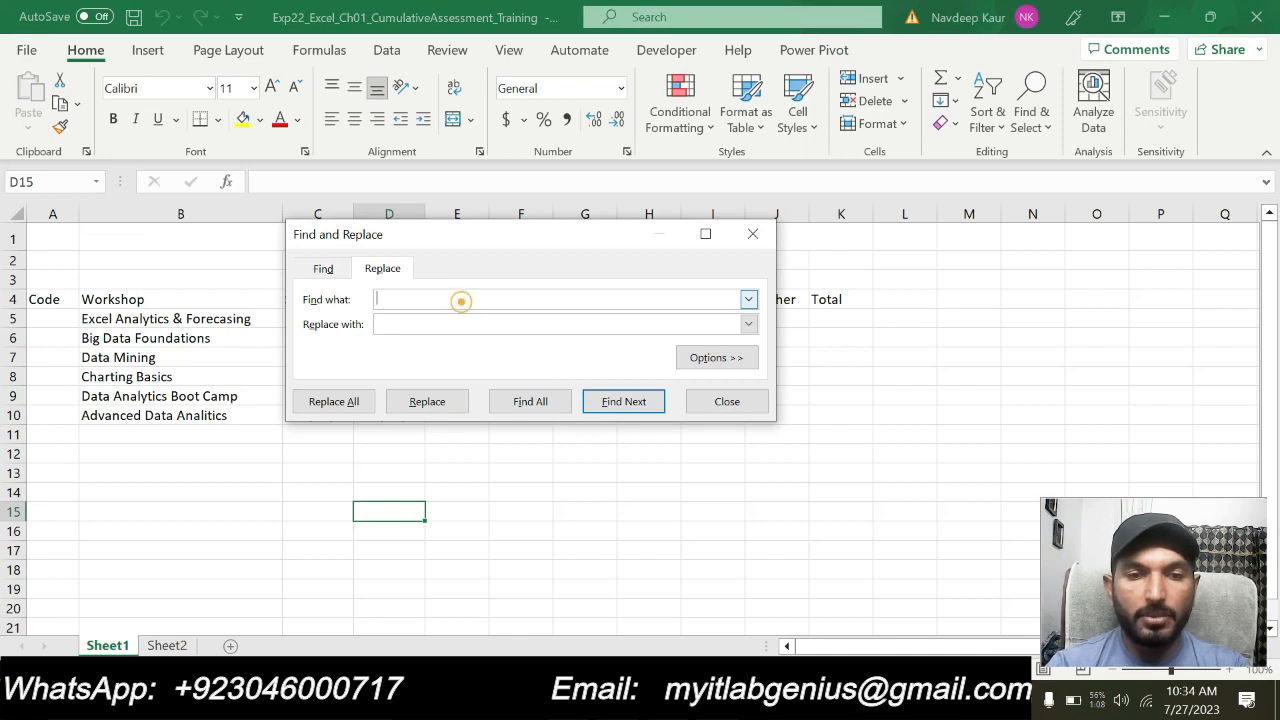
Replace all occurrences of "Teacher" with "Education" in Sheet1 and close the Find and Replace dialog
{"action": "type", "text": "Teacher"}
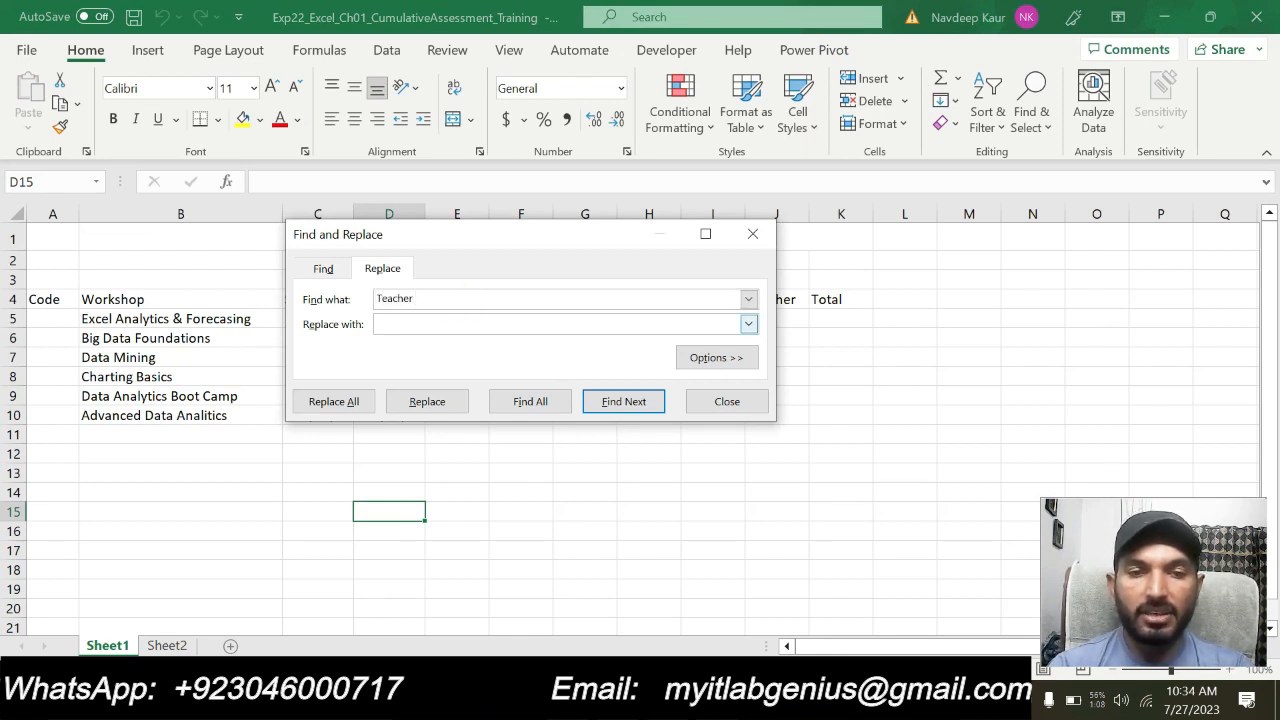
{"action": "left_click", "coordinate": [391, 323]}
{"action": "type", "text": "Educ"}
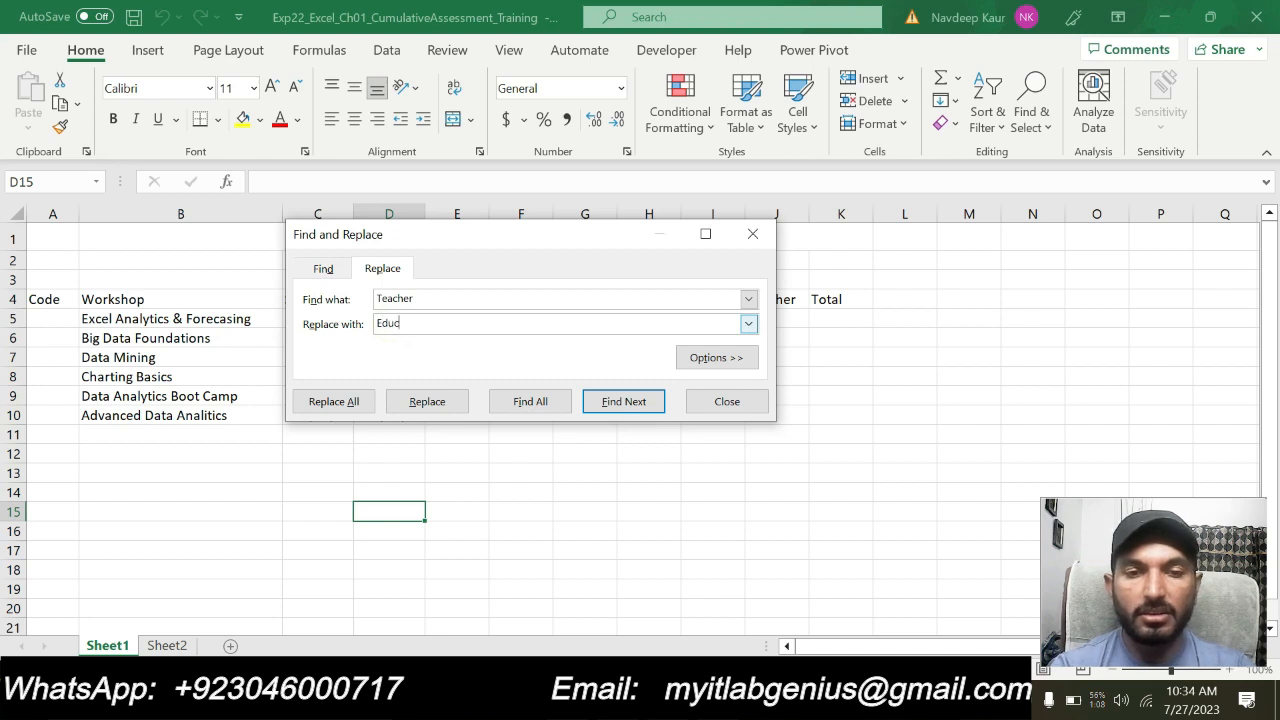
{"action": "type", "text": "ation"}
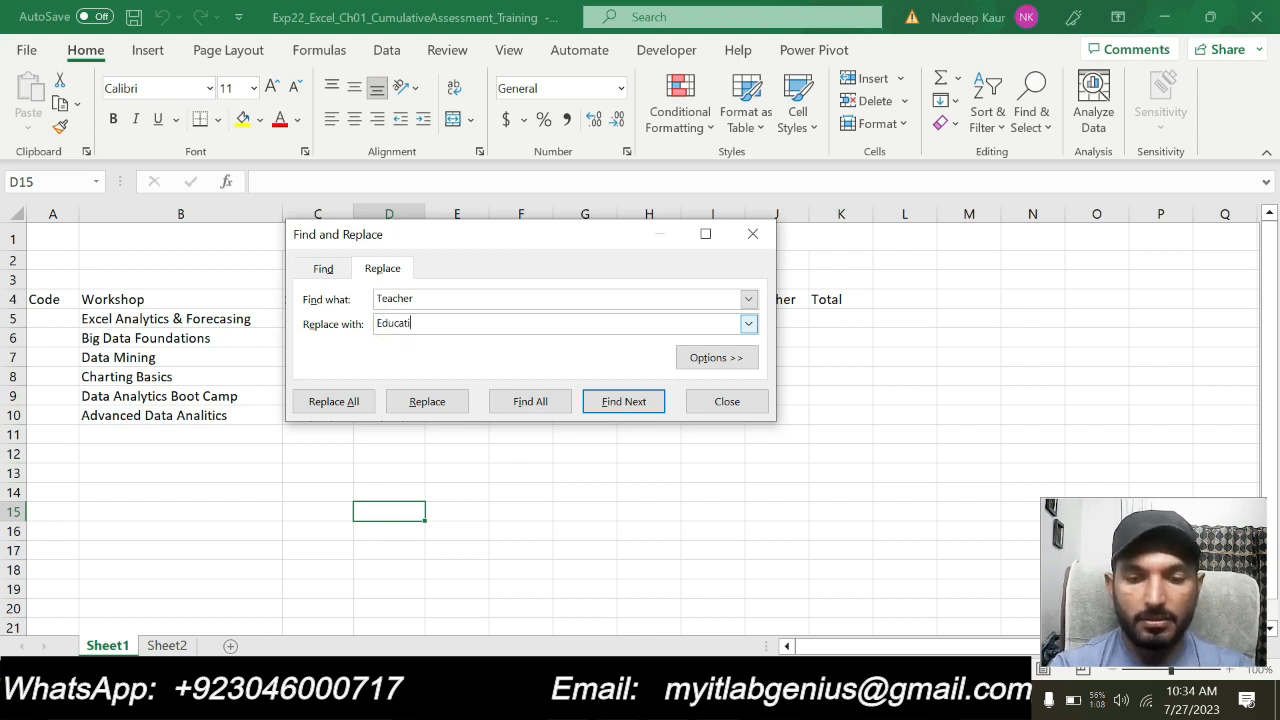
{"action": "left_click", "coordinate": [350, 401]}
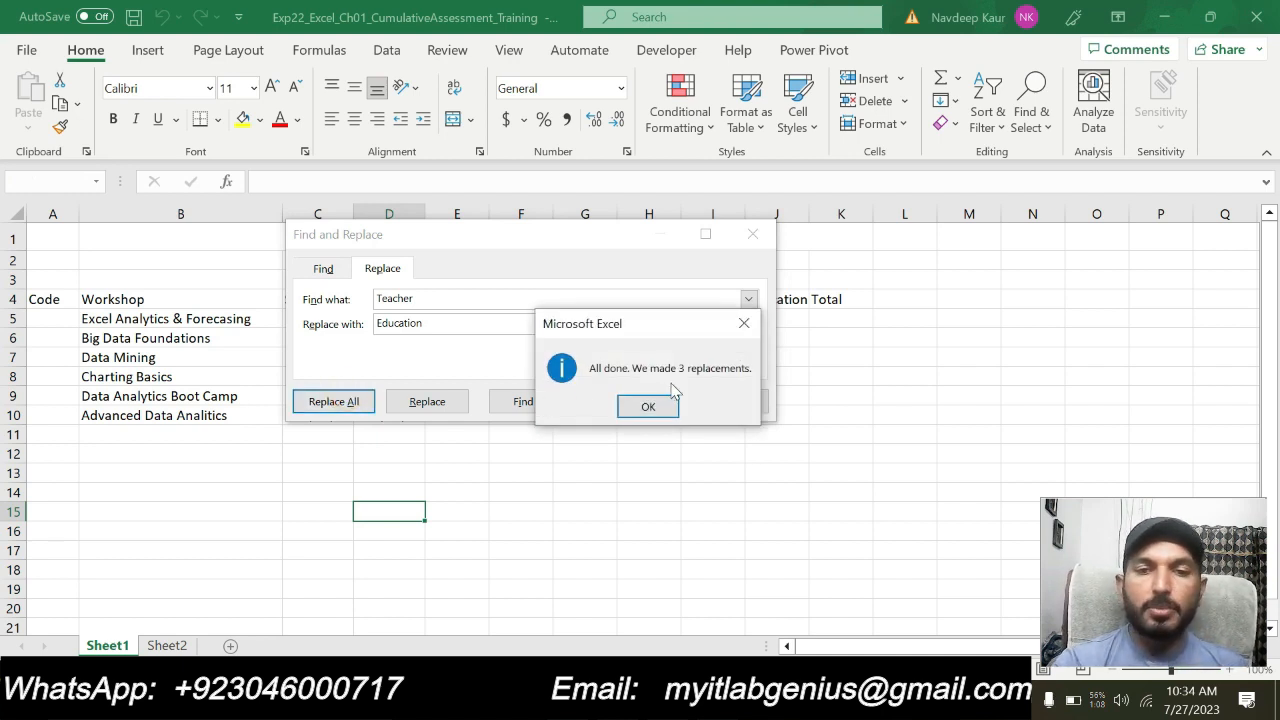
{"action": "left_click", "coordinate": [650, 406]}
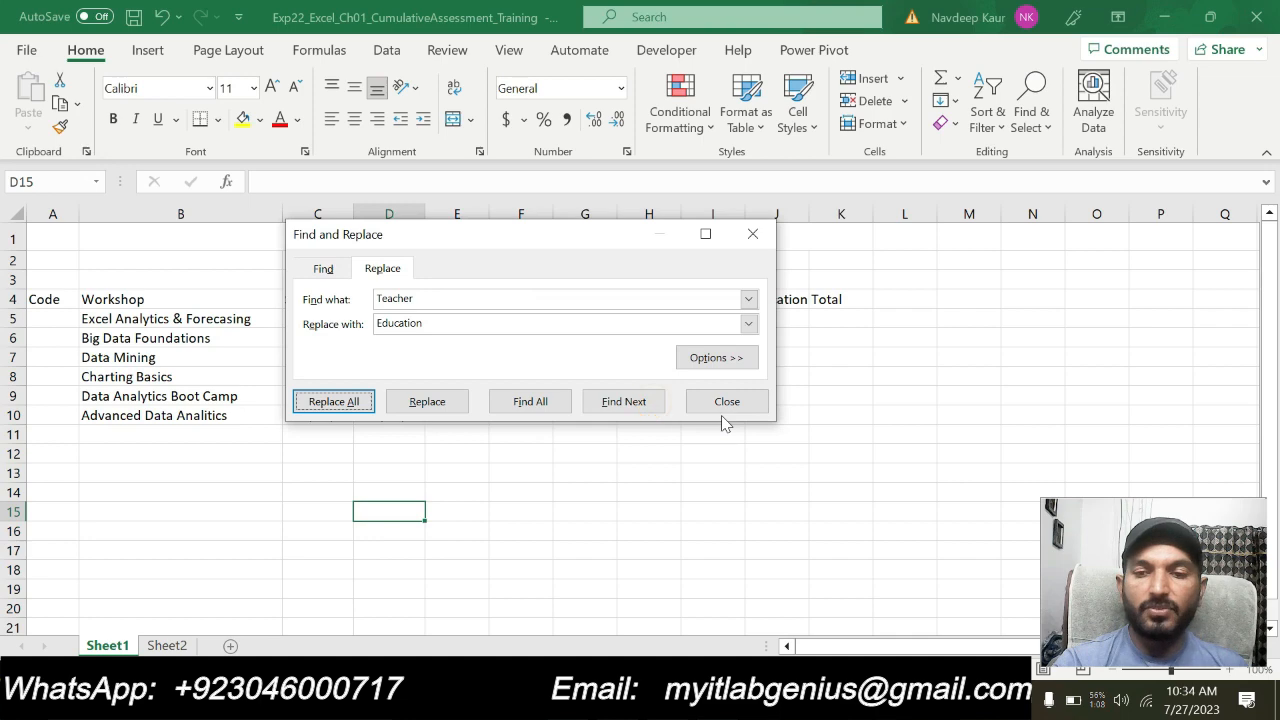
{"action": "left_click", "coordinate": [726, 401]}
{"action": "left_click", "coordinate": [500, 490]}
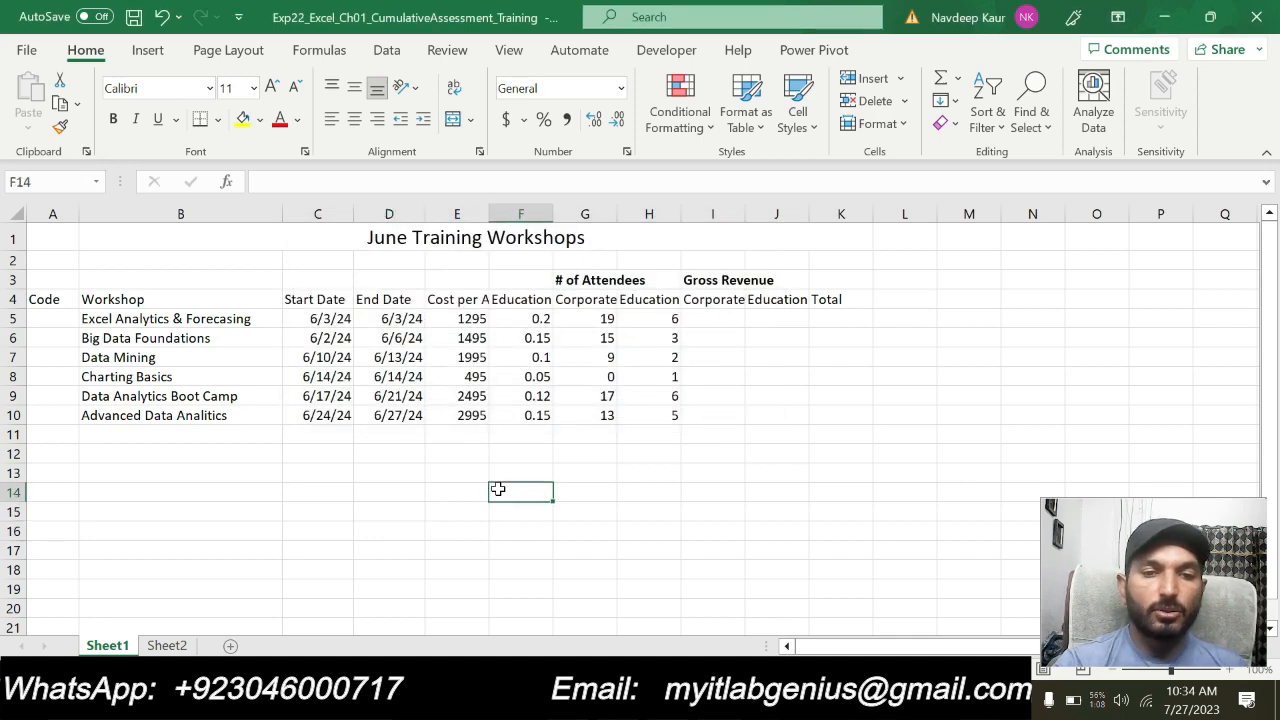
Switch to the Word instructions, clear the step 2 highlight and highlight the step 3 spelling instruction in turquoise
{"action": "key", "text": "alt+Tab"}
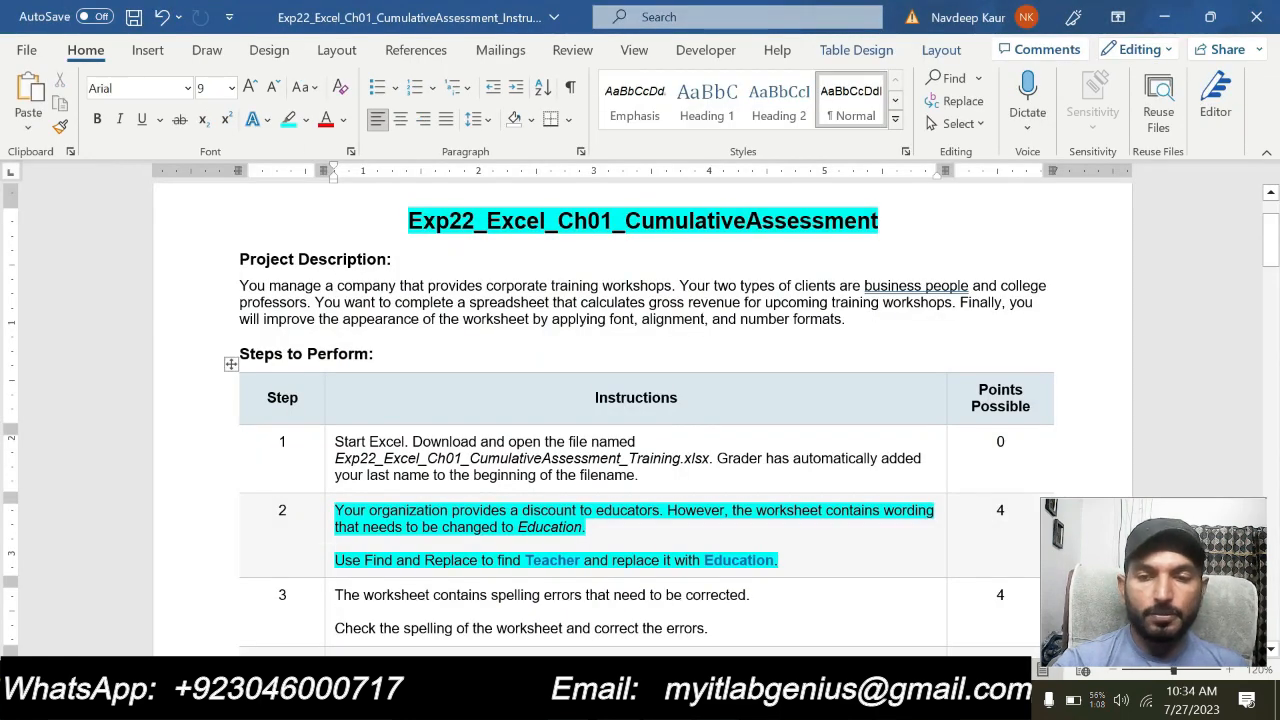
{"action": "left_click_drag", "start_coordinate": [775, 560], "coordinate": [336, 510]}
{"action": "left_click", "coordinate": [423, 476]}
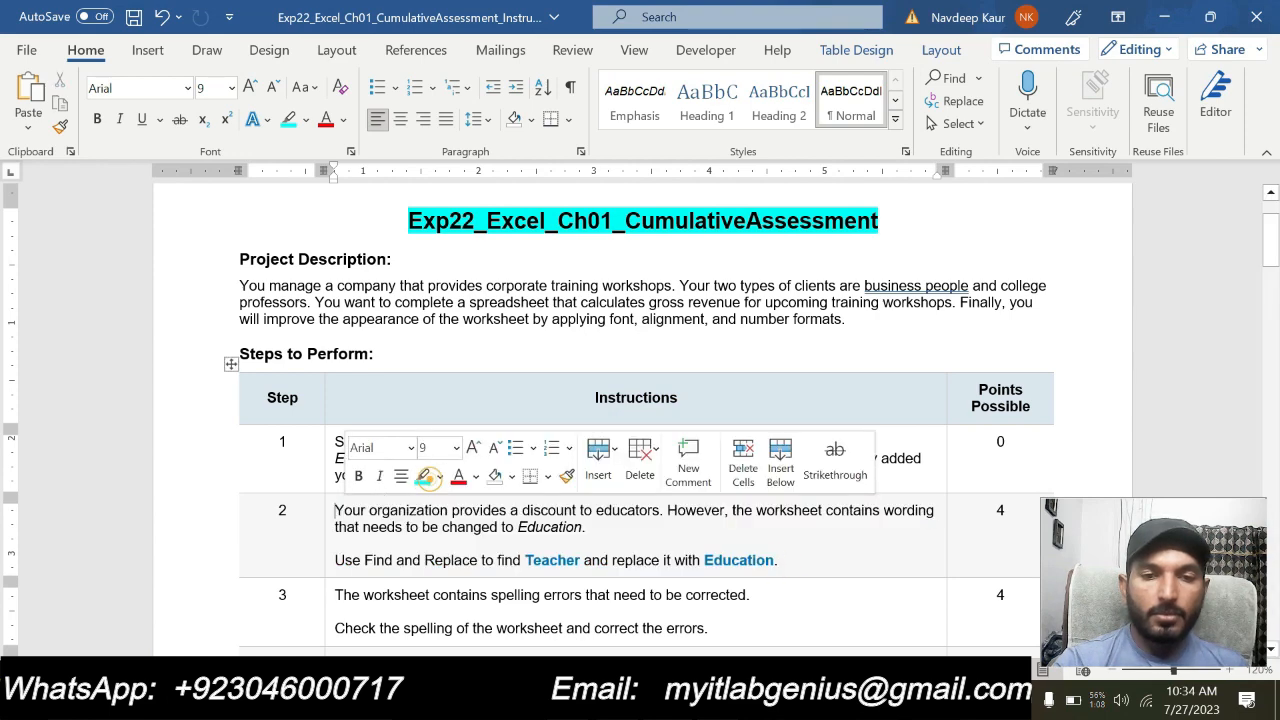
{"action": "scroll", "coordinate": [636, 532], "scroll_direction": "down", "scroll_amount": 2}
{"action": "left_click_drag", "start_coordinate": [712, 516], "coordinate": [355, 474]}
{"action": "left_click", "coordinate": [413, 449]}
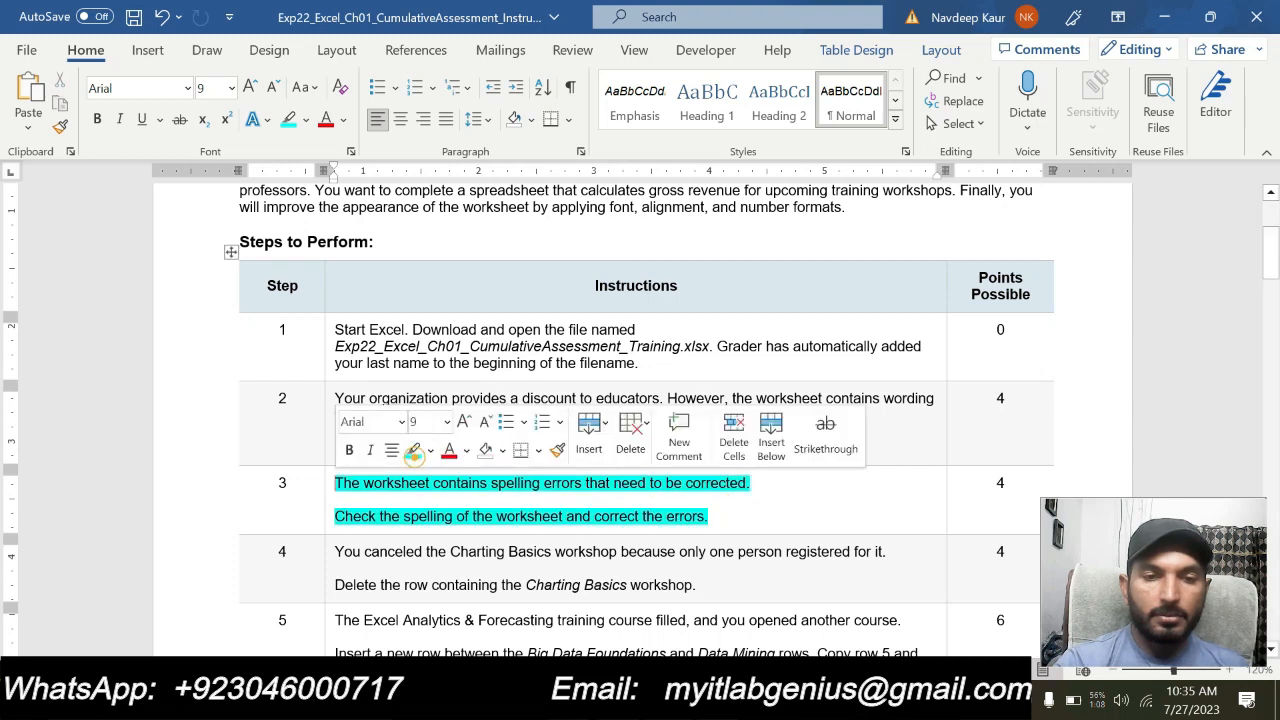
{"action": "left_click", "coordinate": [546, 525]}
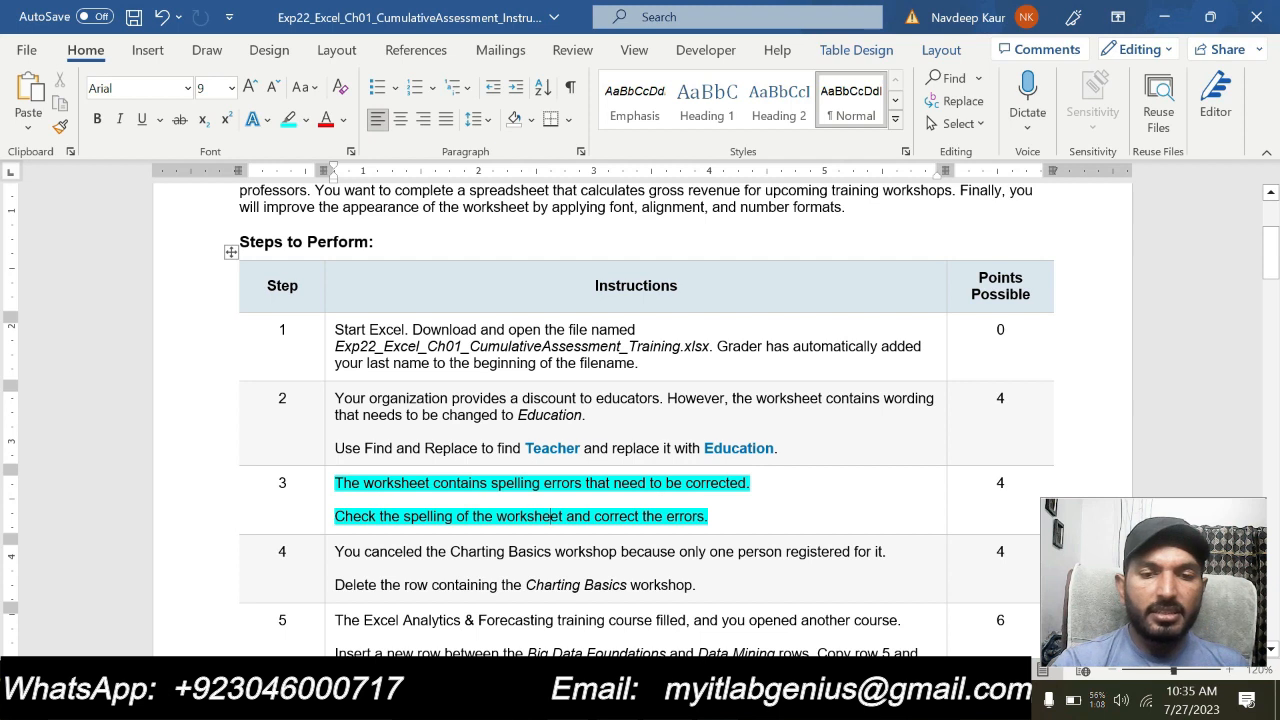
{"action": "left_click", "coordinate": [717, 519]}
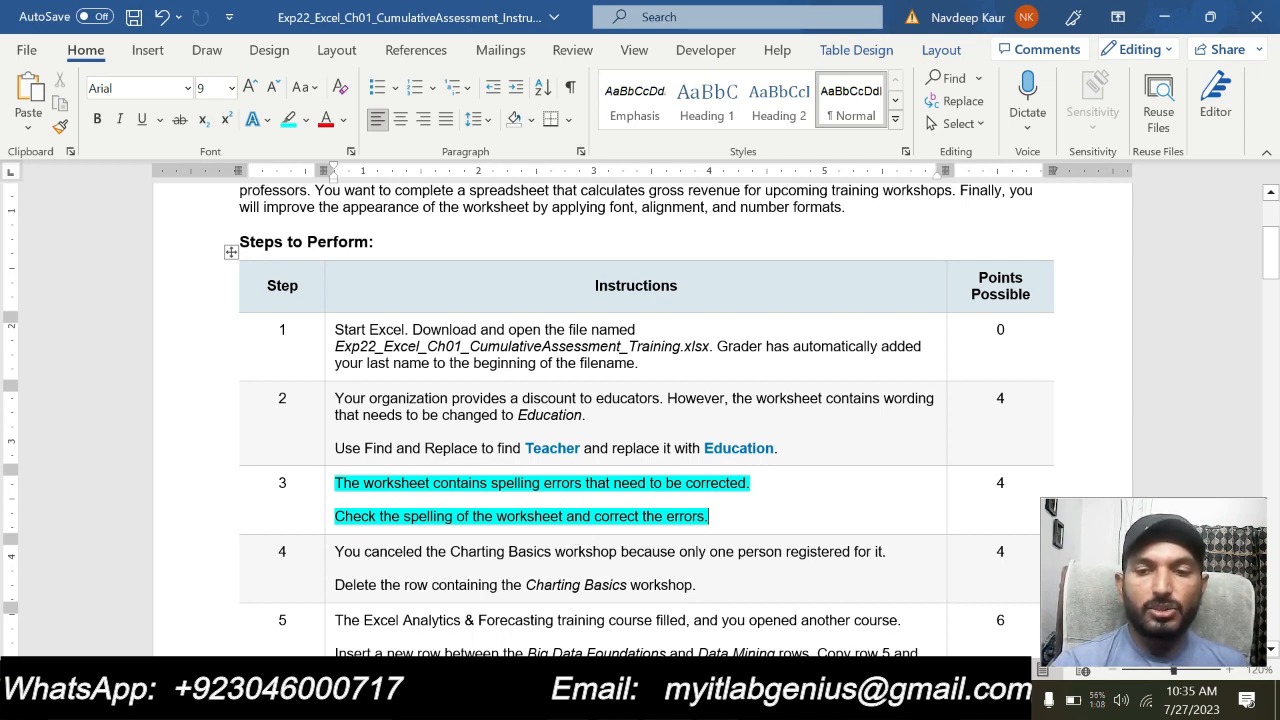
Switch to the Excel workbook and spell-check Sheet1, correcting the misspelled workshop names to "Forecasting" and "Analytics"
{"action": "key", "text": "alt+Tab"}
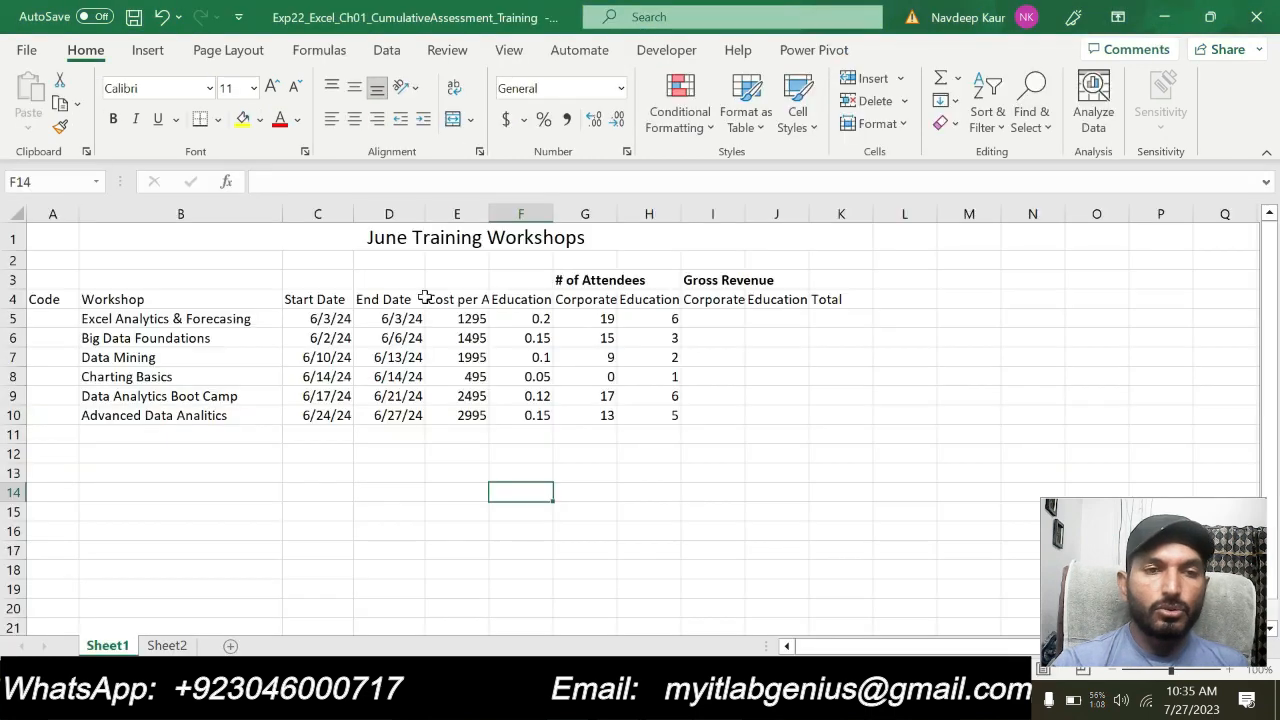
{"action": "left_click", "coordinate": [455, 55]}
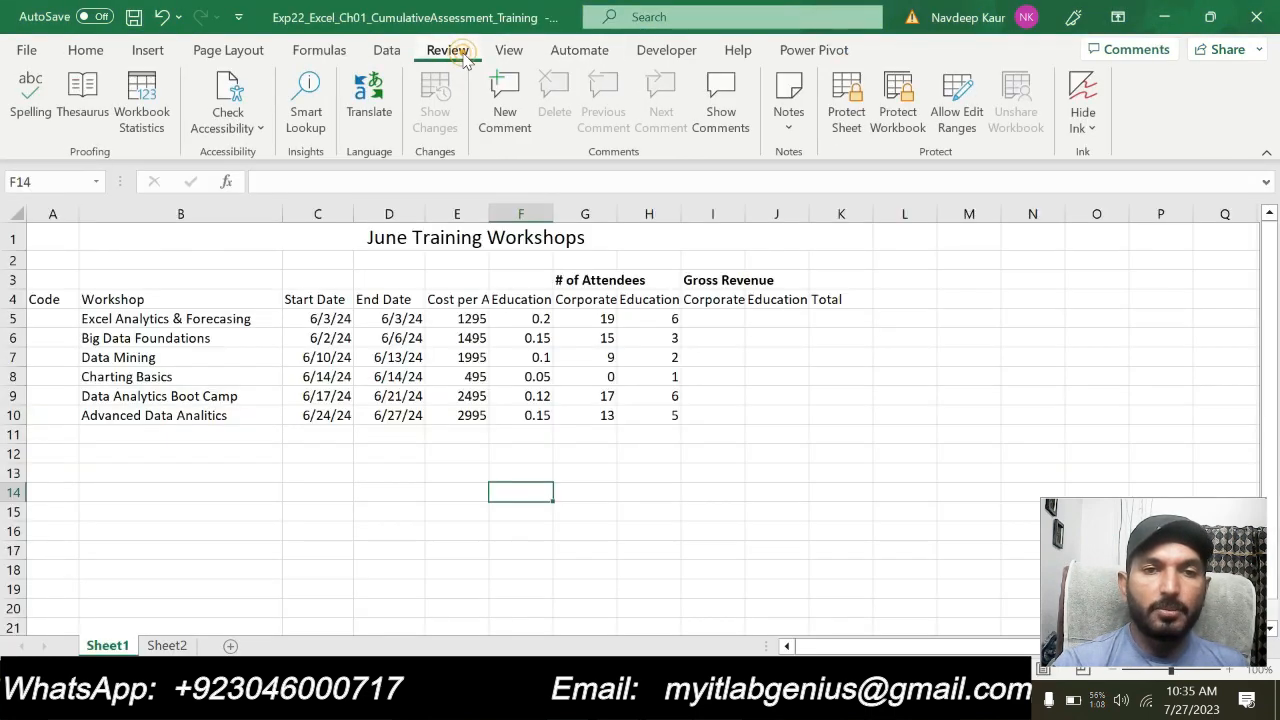
{"action": "left_click", "coordinate": [30, 100]}
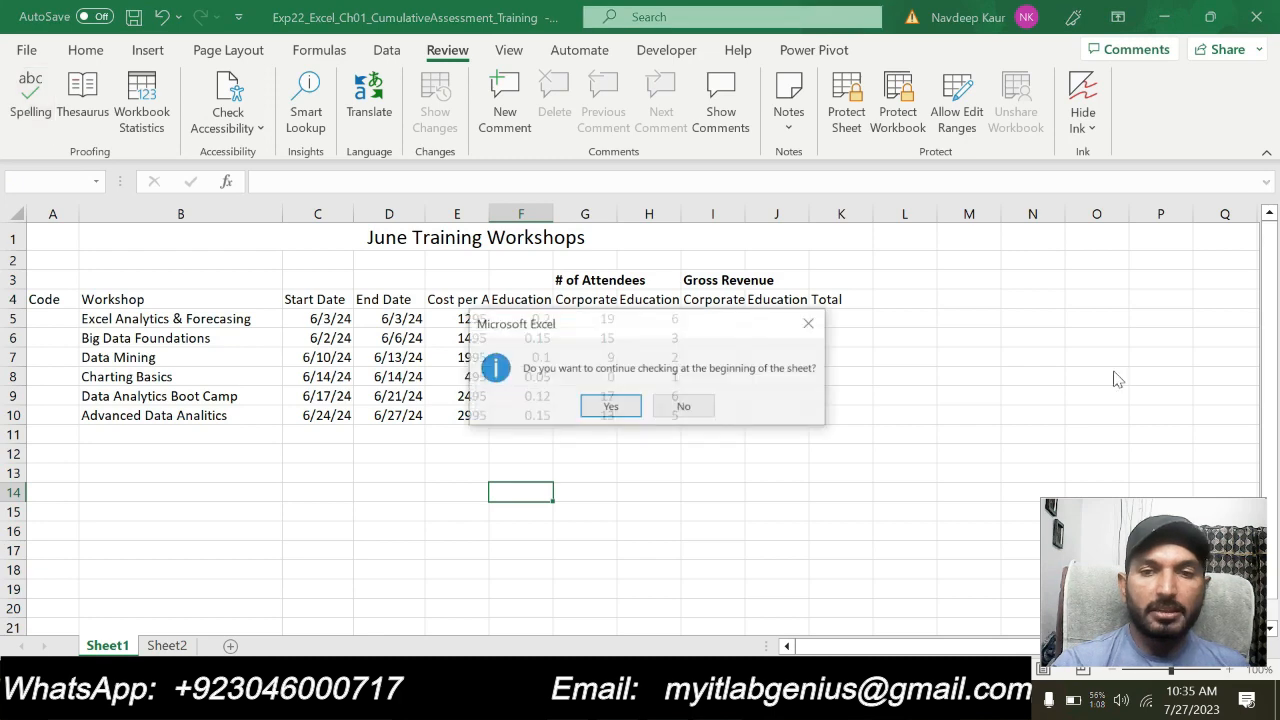
{"action": "left_click", "coordinate": [605, 407]}
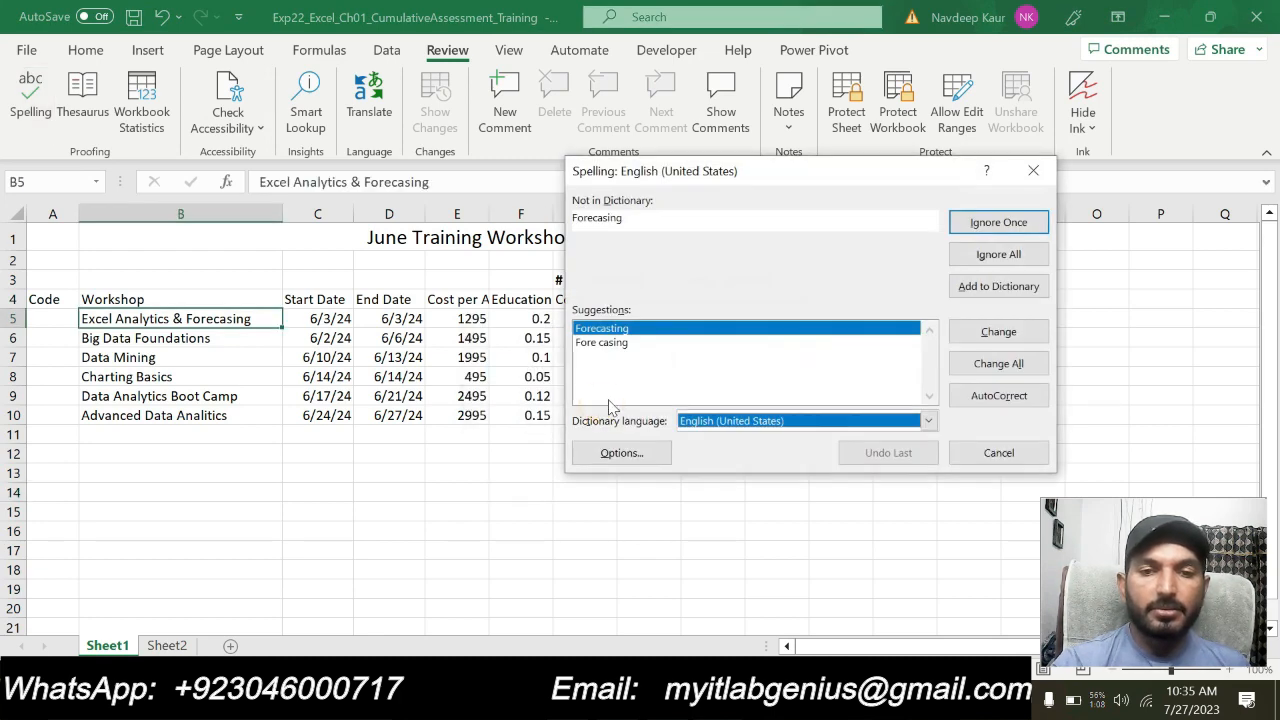
{"action": "left_click", "coordinate": [988, 334]}
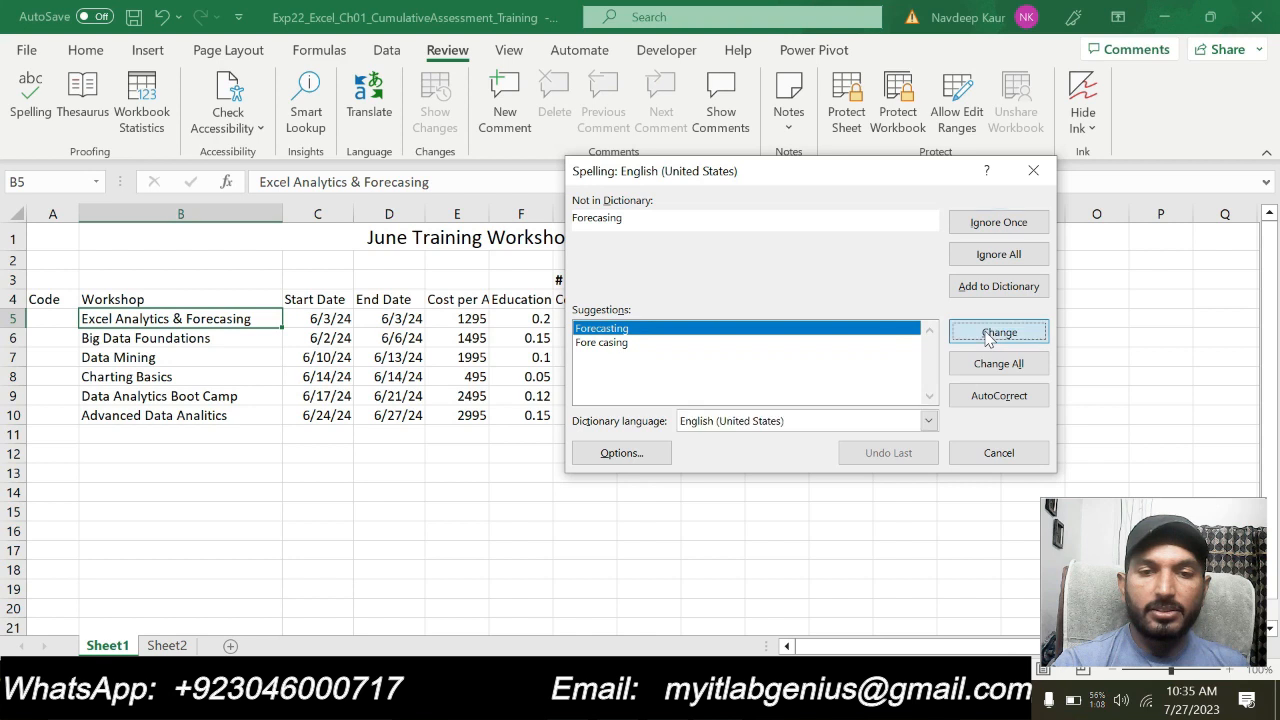
{"action": "left_click", "coordinate": [988, 336]}
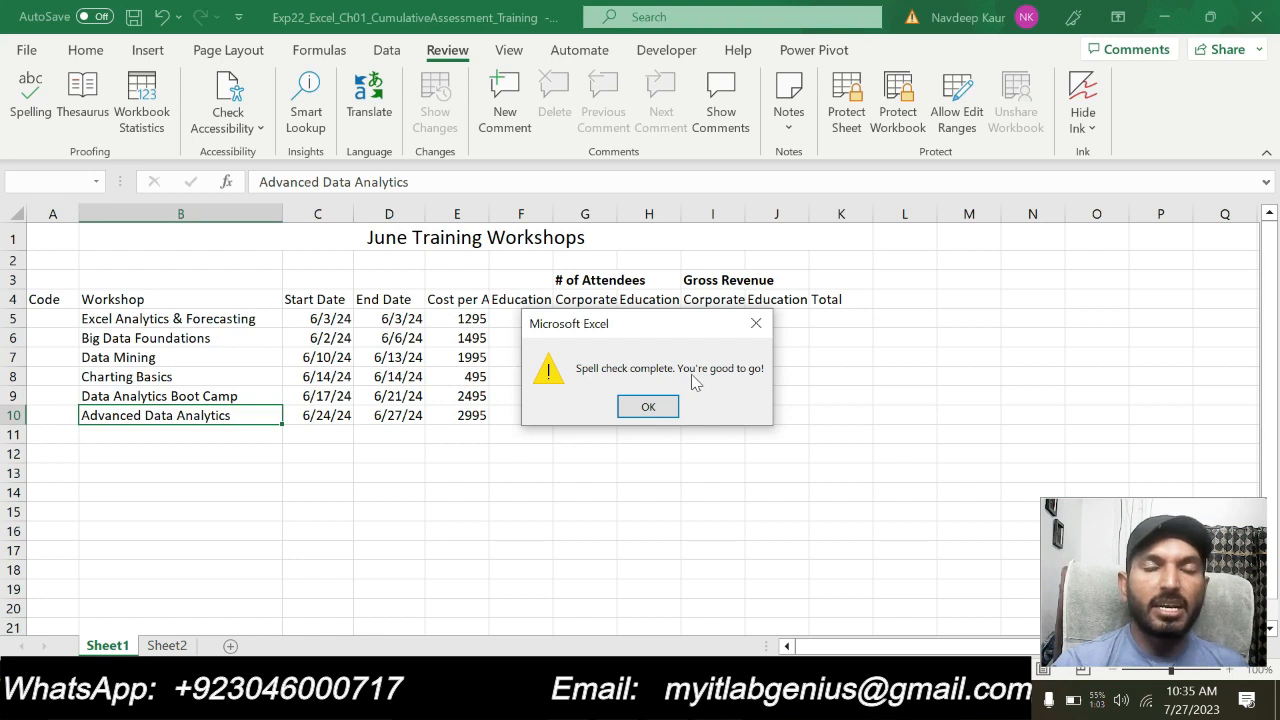
{"action": "left_click", "coordinate": [648, 407]}
{"action": "left_click", "coordinate": [604, 490]}
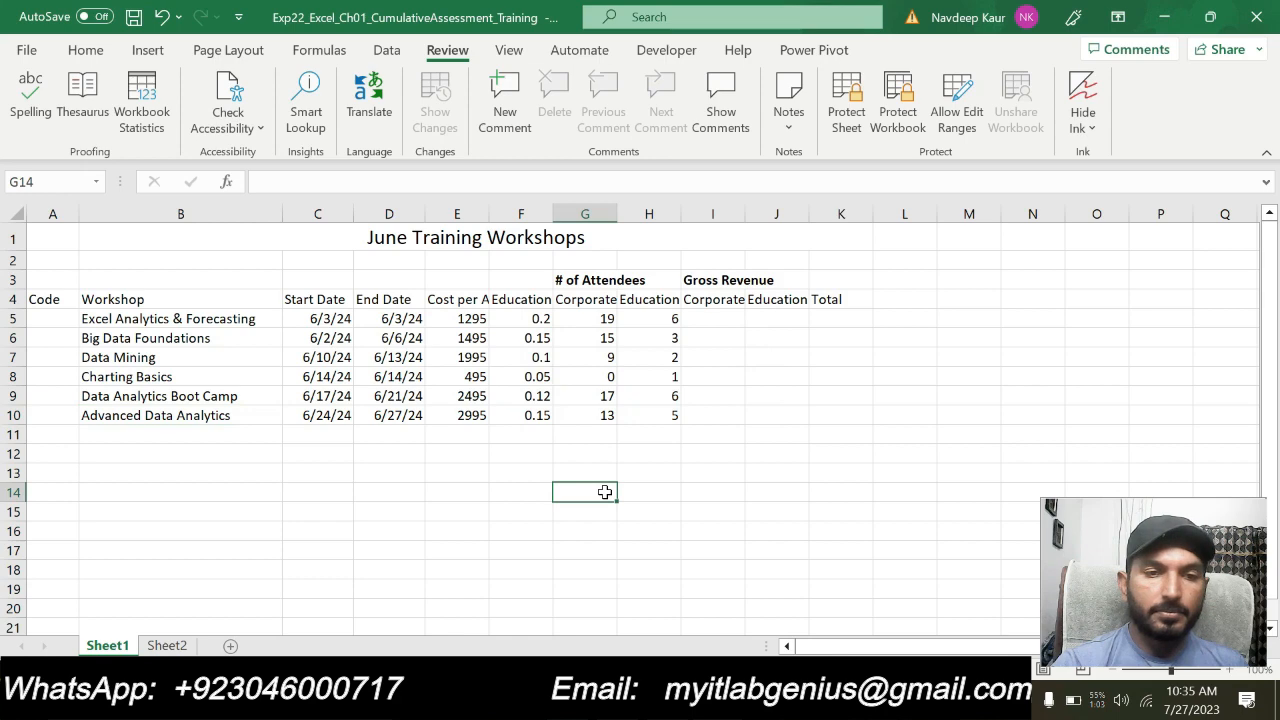
Switch to the Word instructions, clear the step 3 highlight and highlight the step 4 row-deletion instruction in turquoise
{"action": "key", "text": "alt+Tab"}
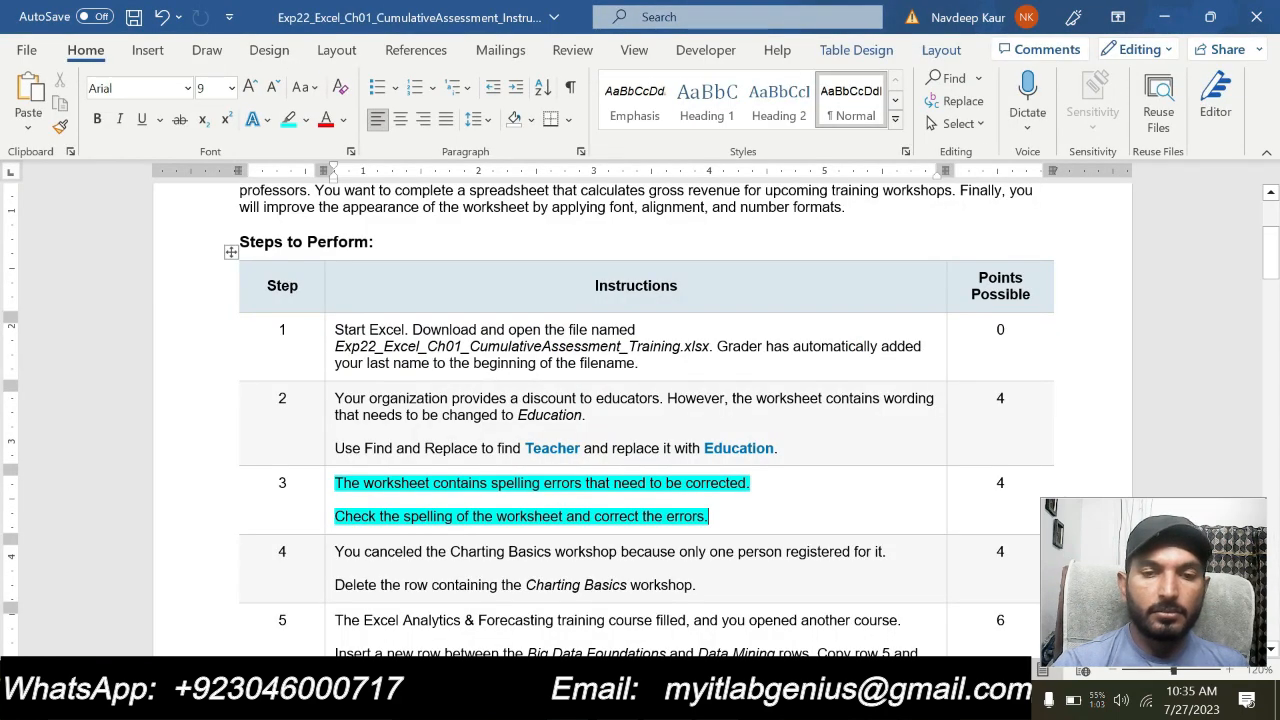
{"action": "left_click_drag", "start_coordinate": [712, 516], "coordinate": [334, 483]}
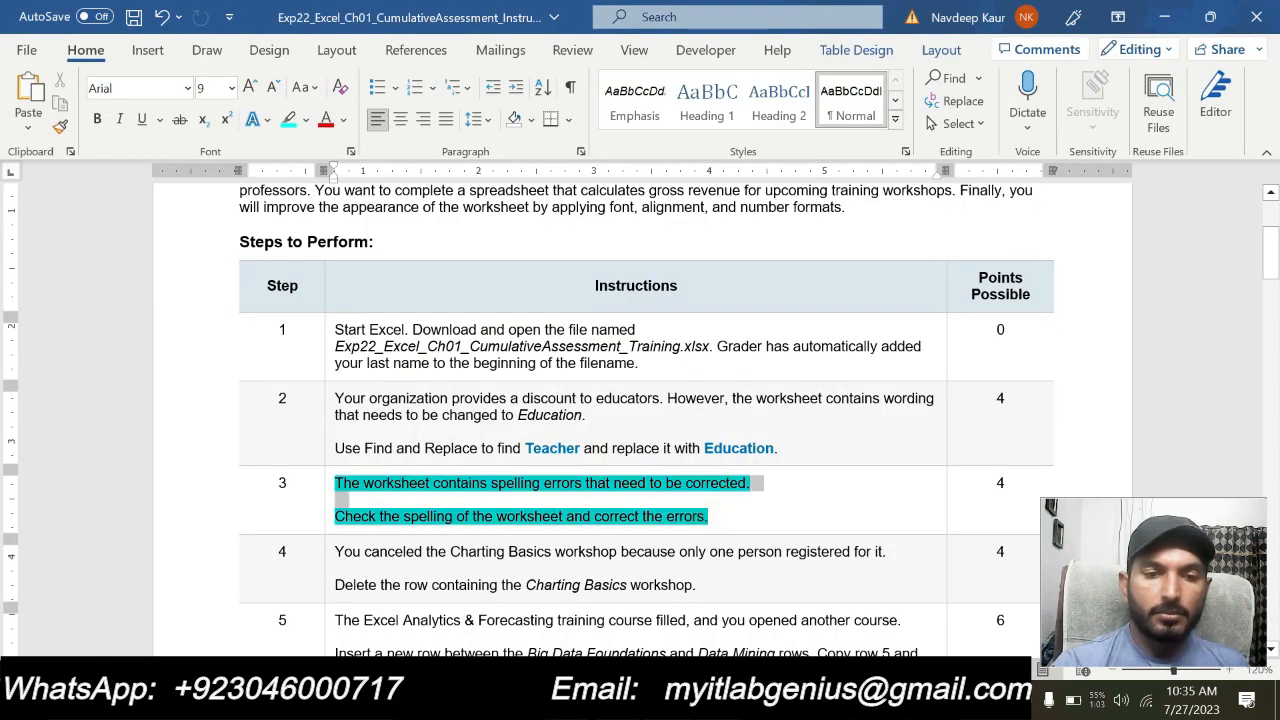
{"action": "left_click", "coordinate": [420, 458]}
{"action": "mouse_move", "coordinate": [460, 586]}
{"action": "left_mouse_down"}
{"action": "mouse_move", "coordinate": [703, 589]}
{"action": "mouse_move", "coordinate": [334, 552]}
{"action": "left_mouse_up"}
{"action": "left_click", "coordinate": [421, 515]}
{"action": "left_click", "coordinate": [718, 589]}
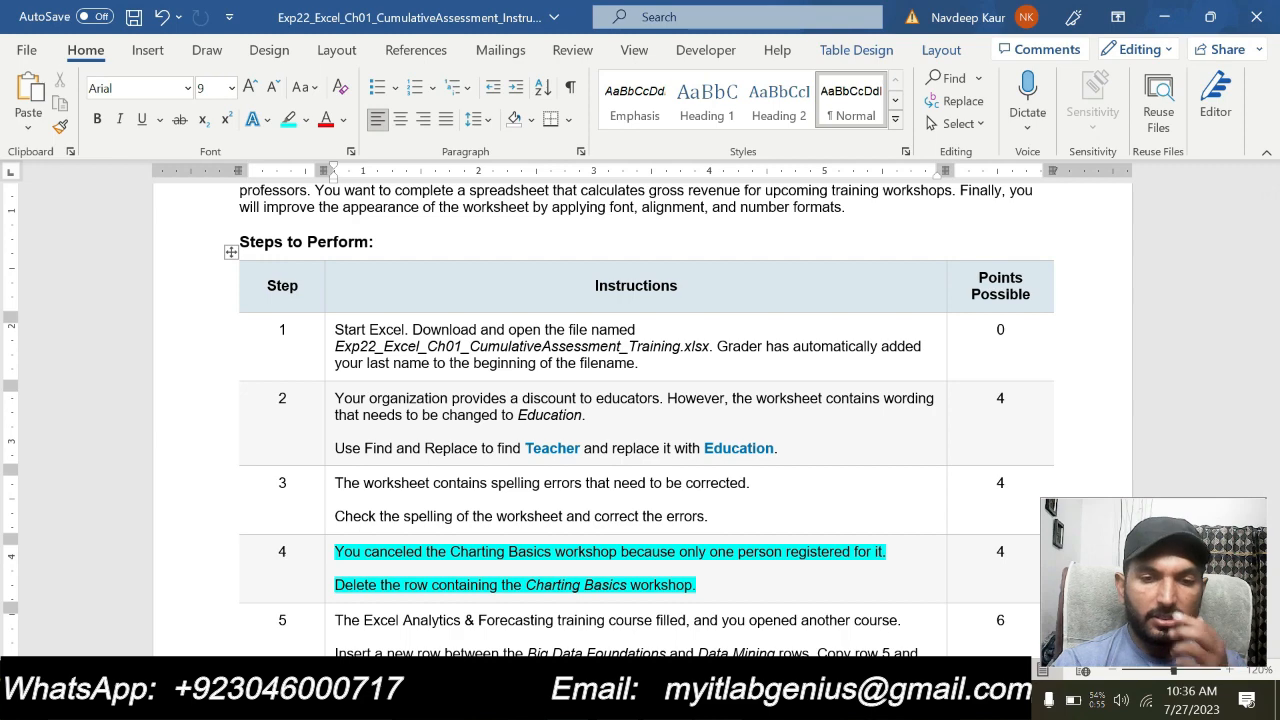
Switch to the Excel workbook and delete row 8, which contains the Charting Basics workshop
{"action": "left_click", "coordinate": [492, 700]}
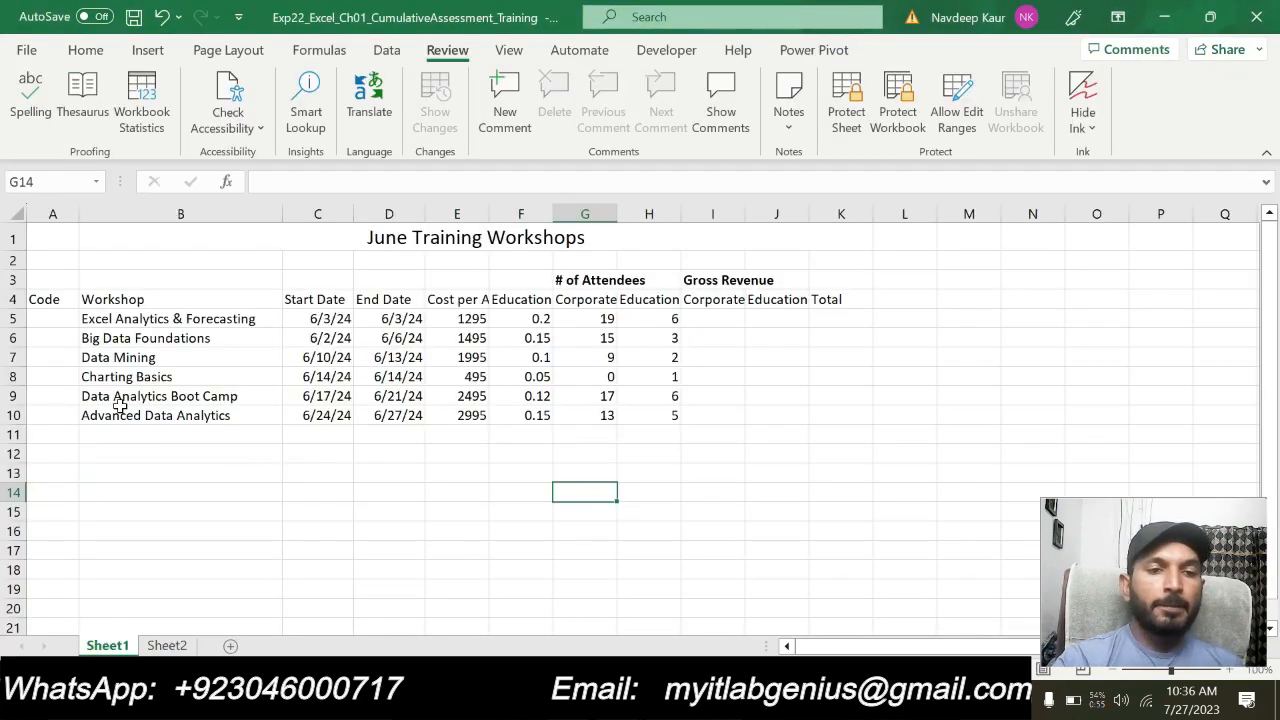
{"action": "left_click", "coordinate": [12, 376]}
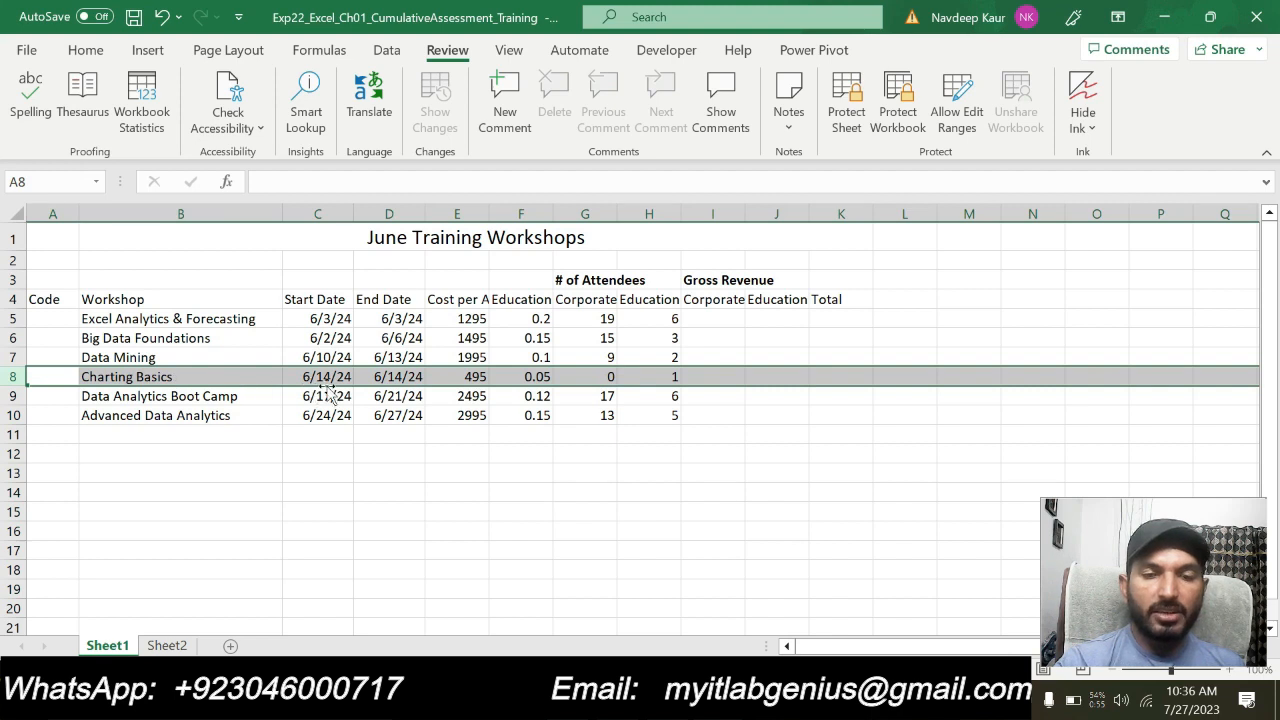
{"action": "right_click", "coordinate": [20, 380]}
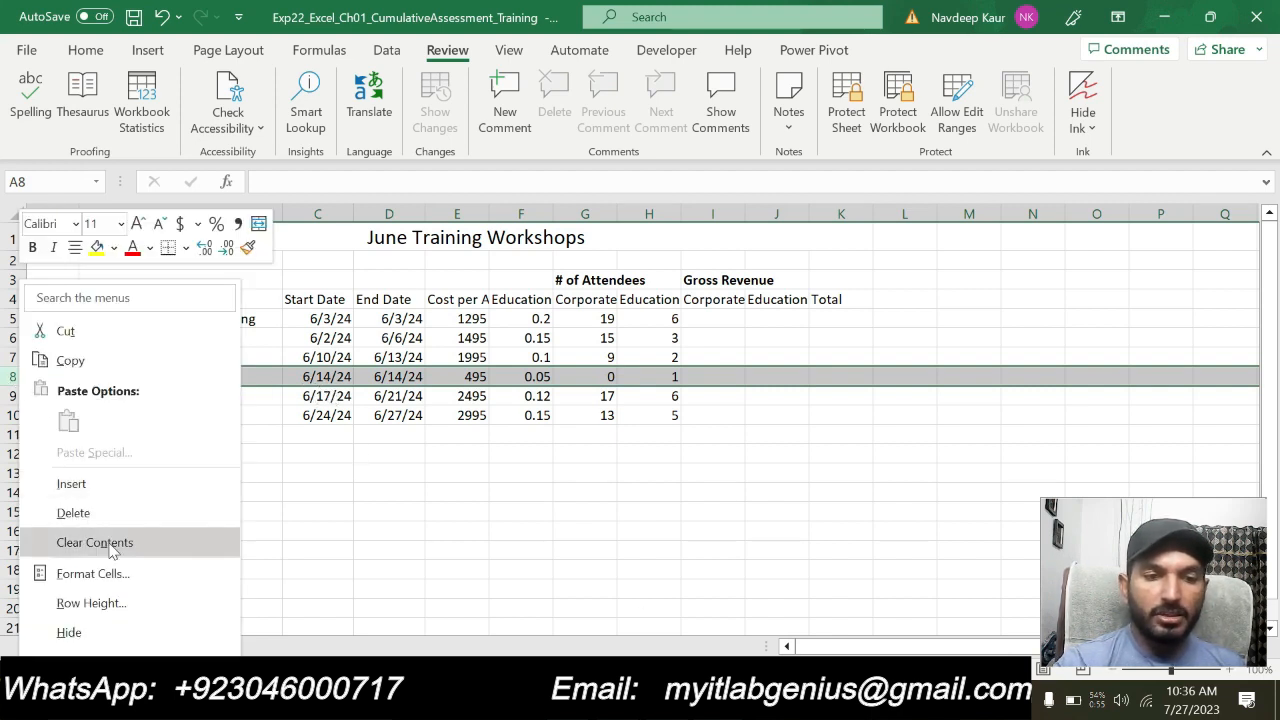
{"action": "left_click", "coordinate": [108, 514]}
Switch to the Word instructions and clear the turquoise highlight from the step 4 instruction
{"action": "key", "text": "alt+Tab"}
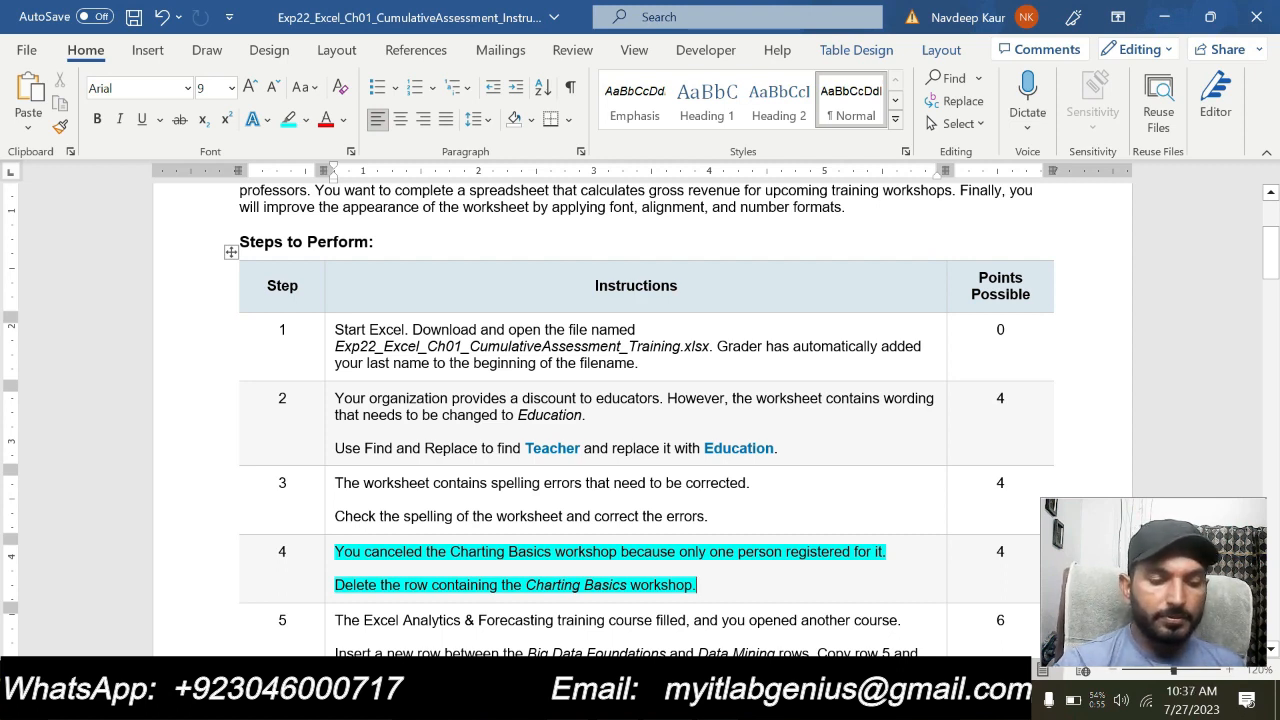
{"action": "left_click", "coordinate": [700, 588]}
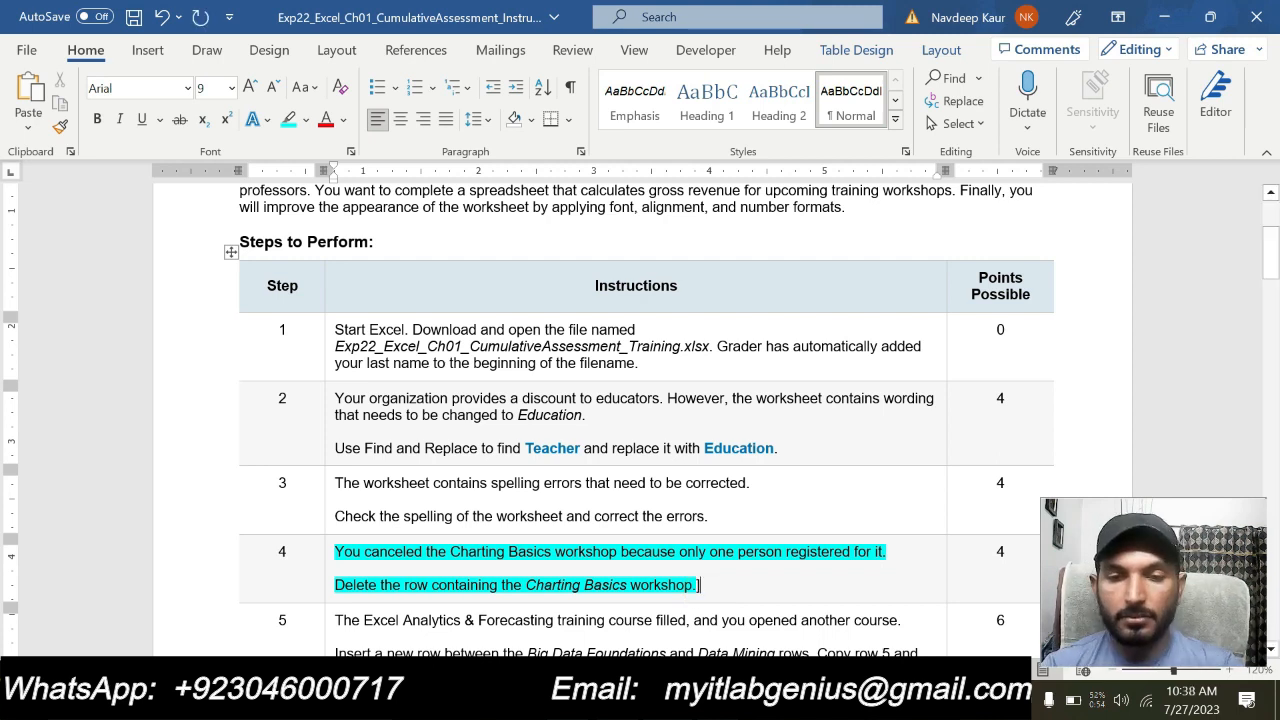
{"action": "triple_click", "coordinate": [702, 587]}
{"action": "left_click_drag", "start_coordinate": [704, 588], "coordinate": [338, 554]}
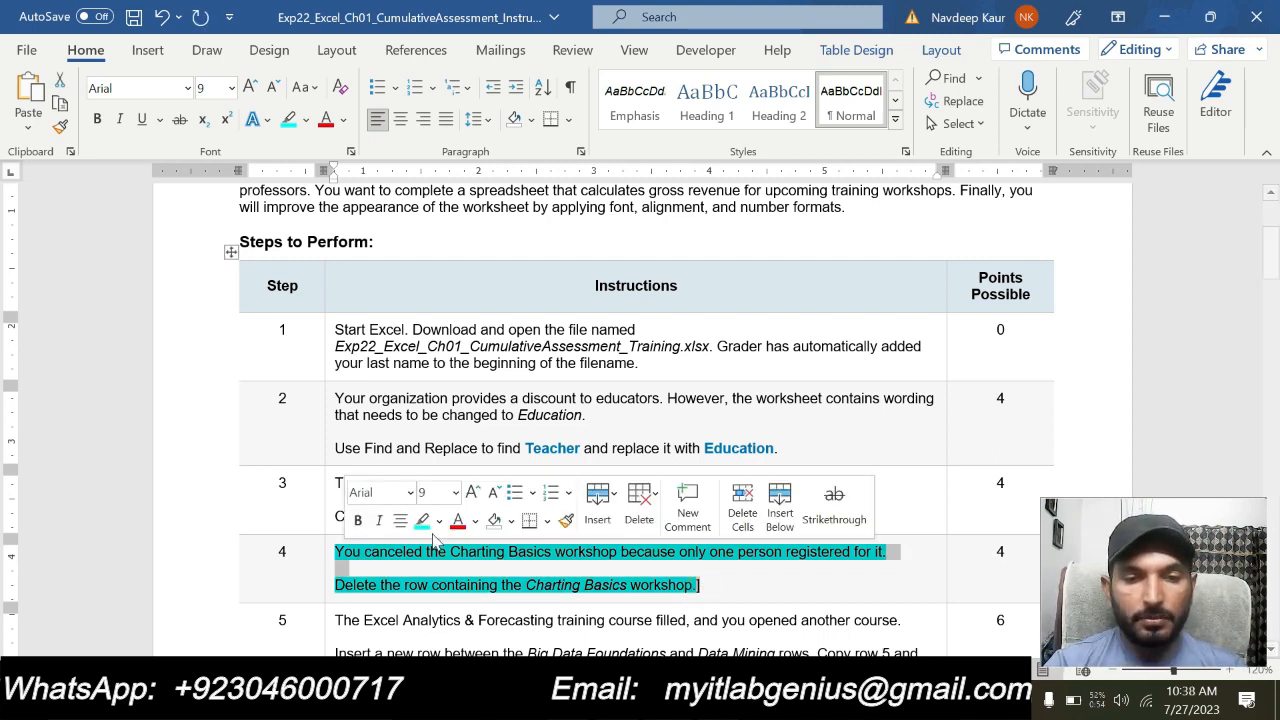
{"action": "left_click", "coordinate": [424, 523]}
{"action": "left_click_drag", "start_coordinate": [700, 588], "coordinate": [336, 553]}
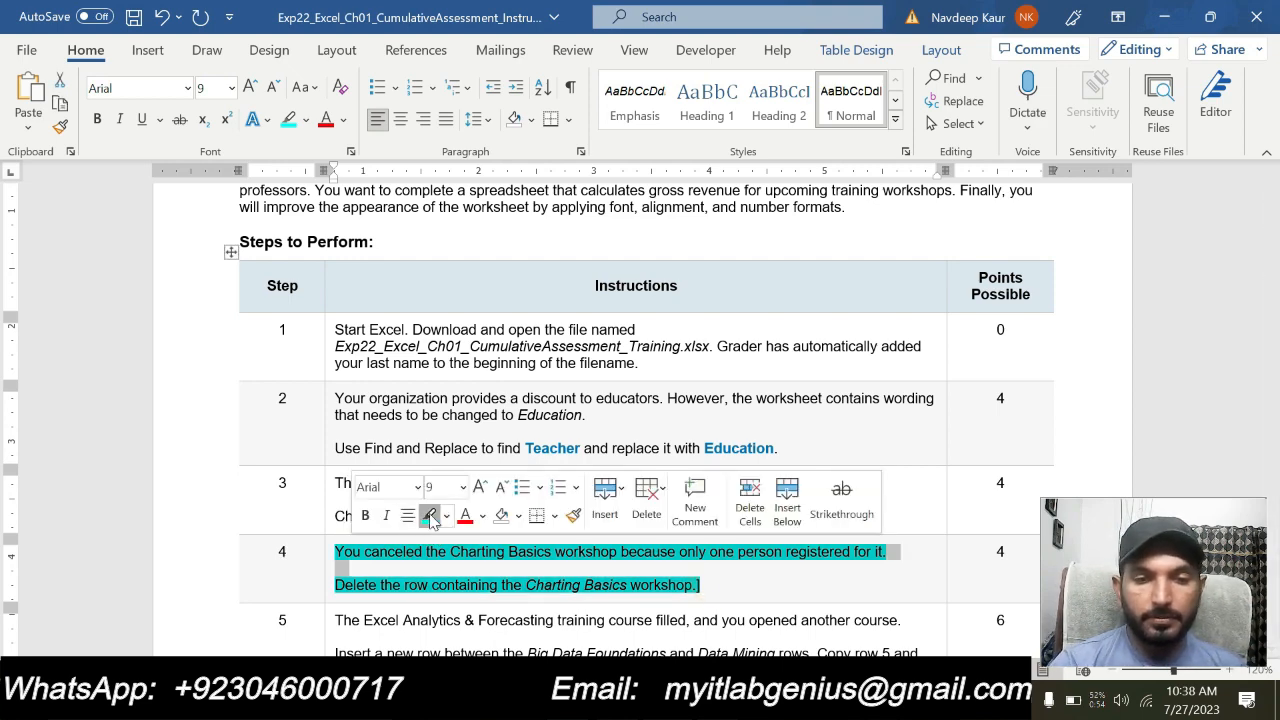
{"action": "left_click", "coordinate": [430, 517]}
Highlight the whole step 5 instruction about inserting and filling a new row in turquoise
{"action": "scroll", "coordinate": [620, 588], "scroll_direction": "down", "scroll_amount": 2}
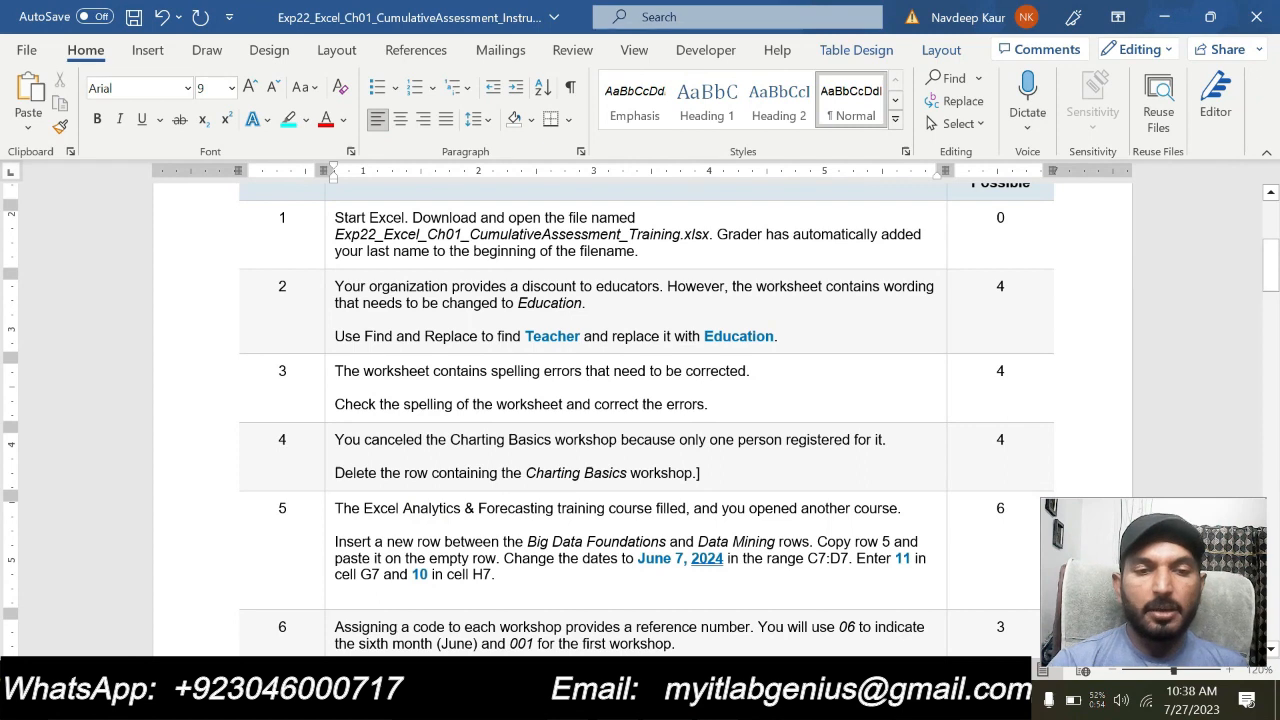
{"action": "left_click_drag", "start_coordinate": [496, 575], "coordinate": [336, 508]}
{"action": "left_click", "coordinate": [413, 480]}
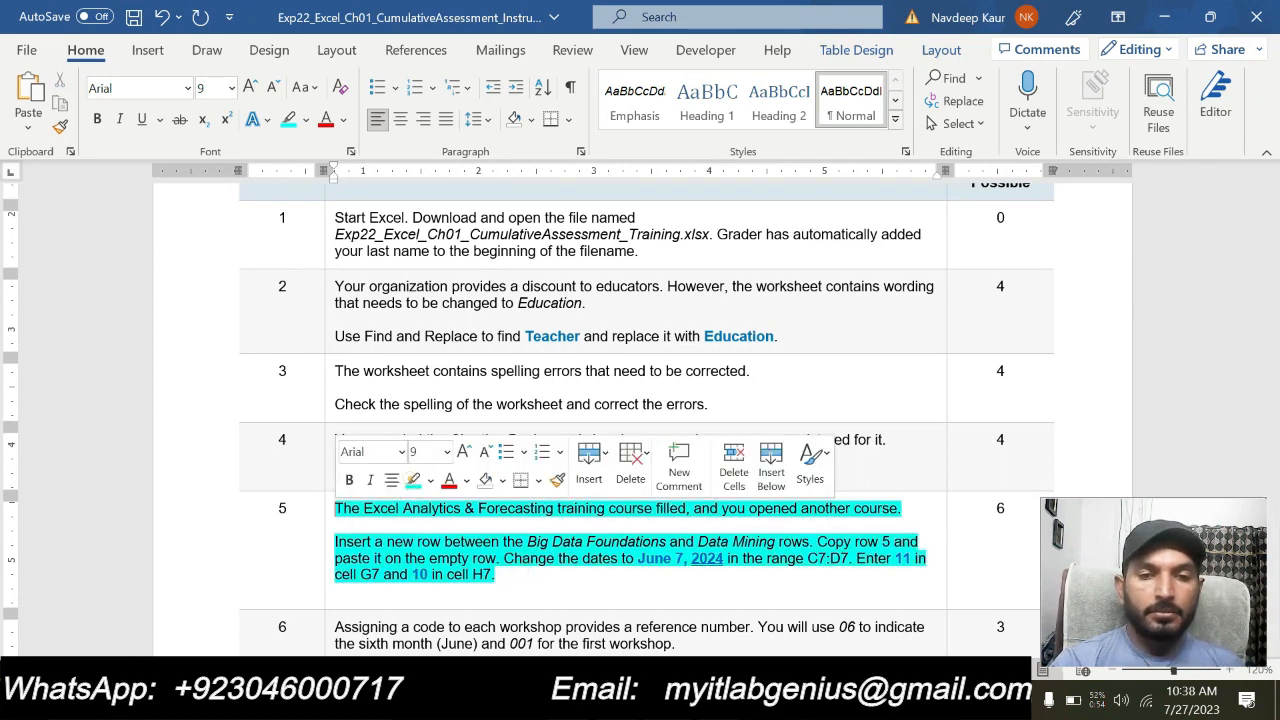
{"action": "left_click", "coordinate": [428, 573]}
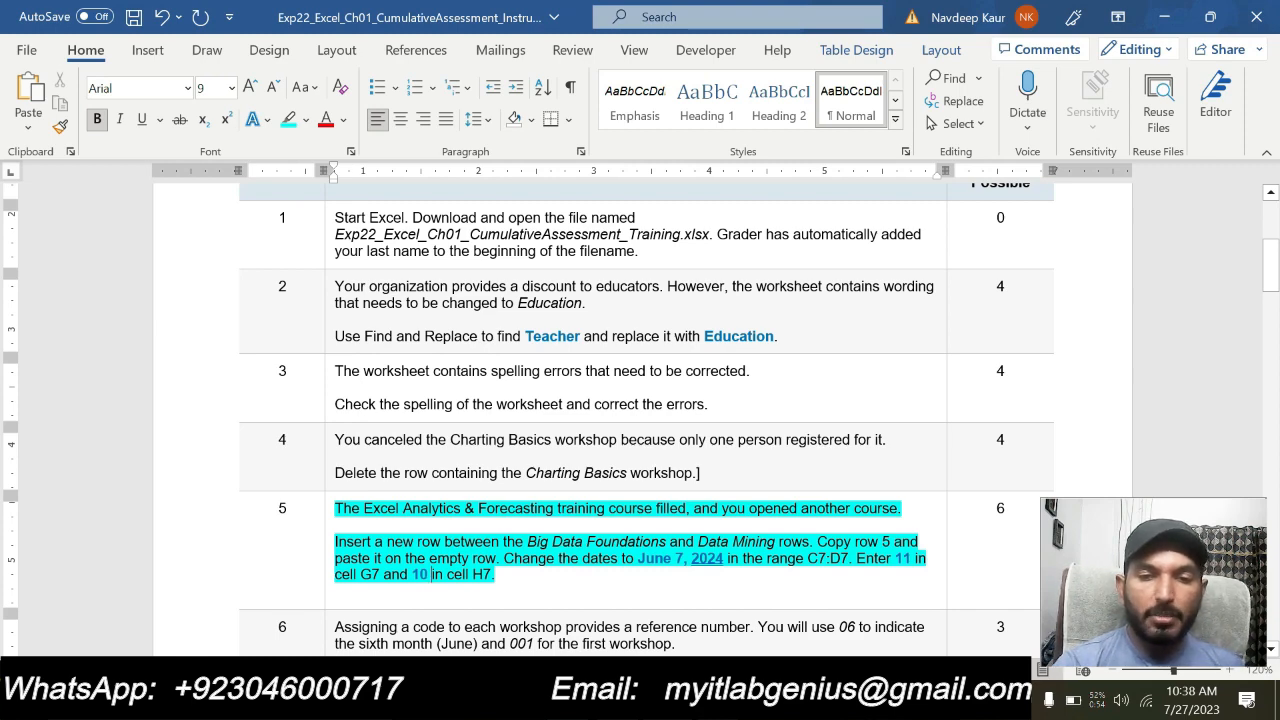
Switch to the Excel workbook and locate the Big Data Foundations and Data Mining rows in Sheet1
{"action": "key", "text": "alt+Tab"}
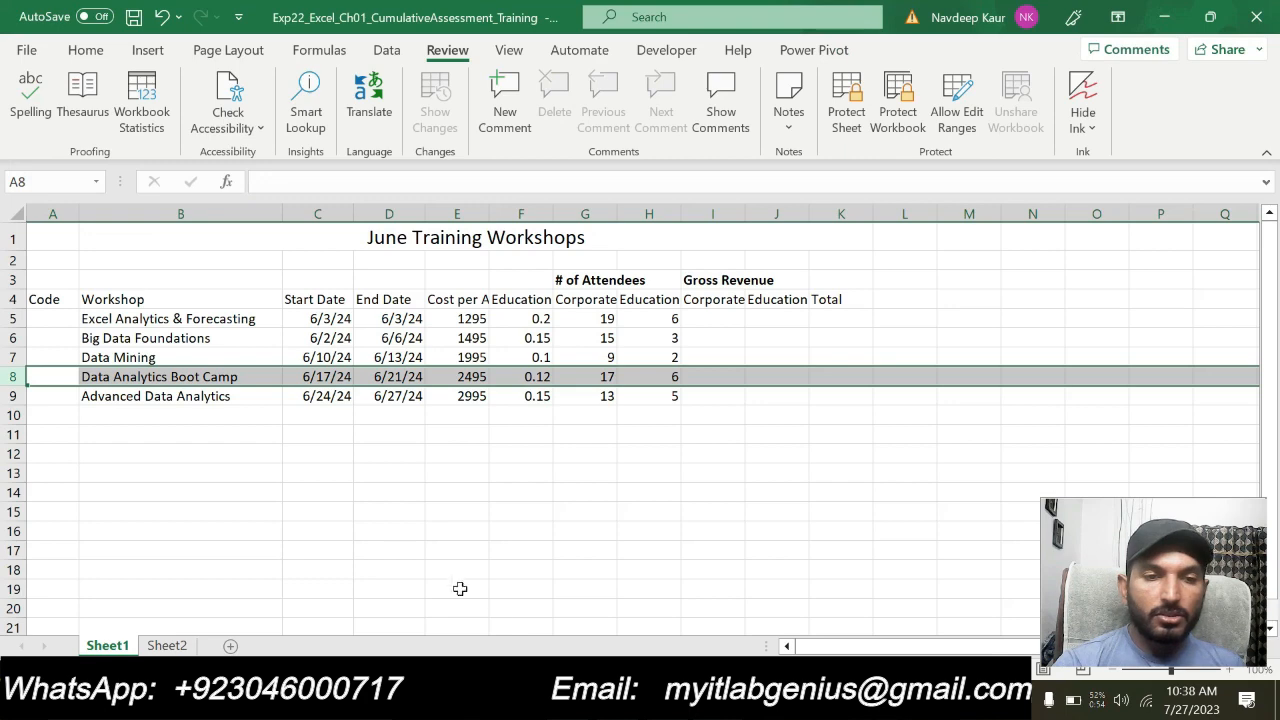
{"action": "left_click", "coordinate": [90, 338]}
{"action": "left_click", "coordinate": [13, 338]}
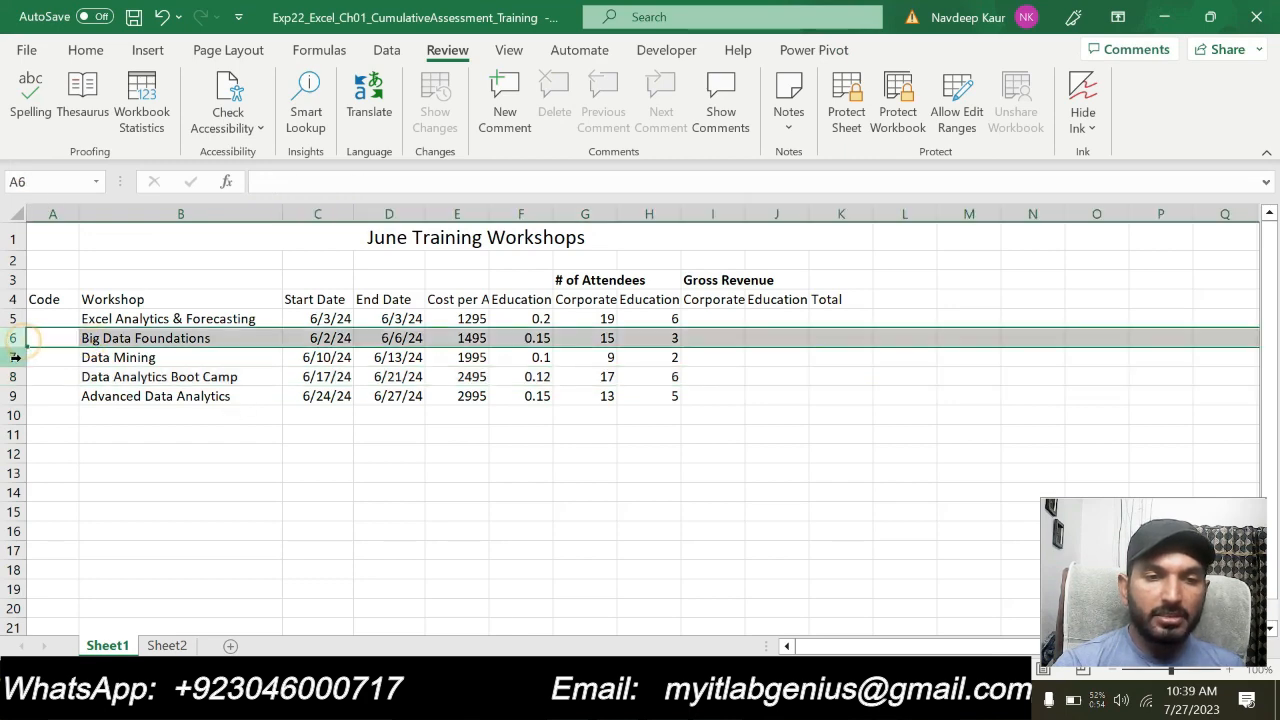
{"action": "left_click", "coordinate": [14, 357]}
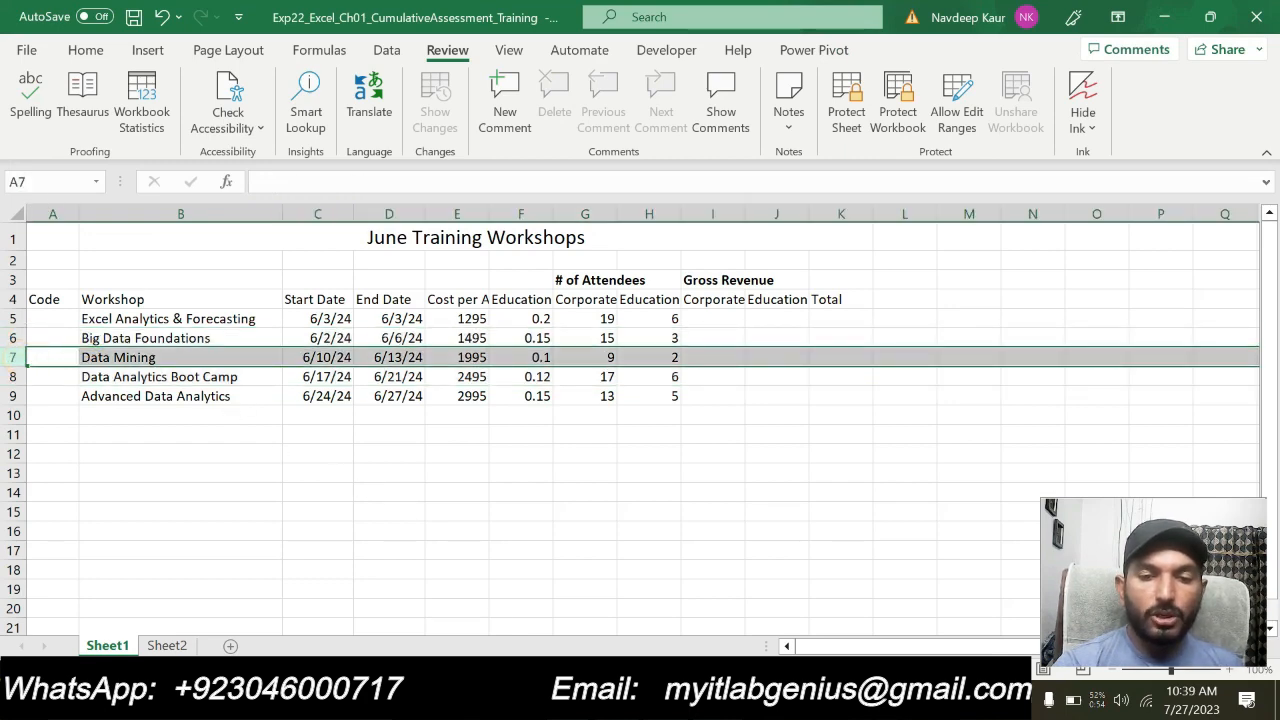
Switch to the Word instructions and delete the stray bracket and its empty line below the step 5 text
{"action": "key", "text": "alt+Tab"}
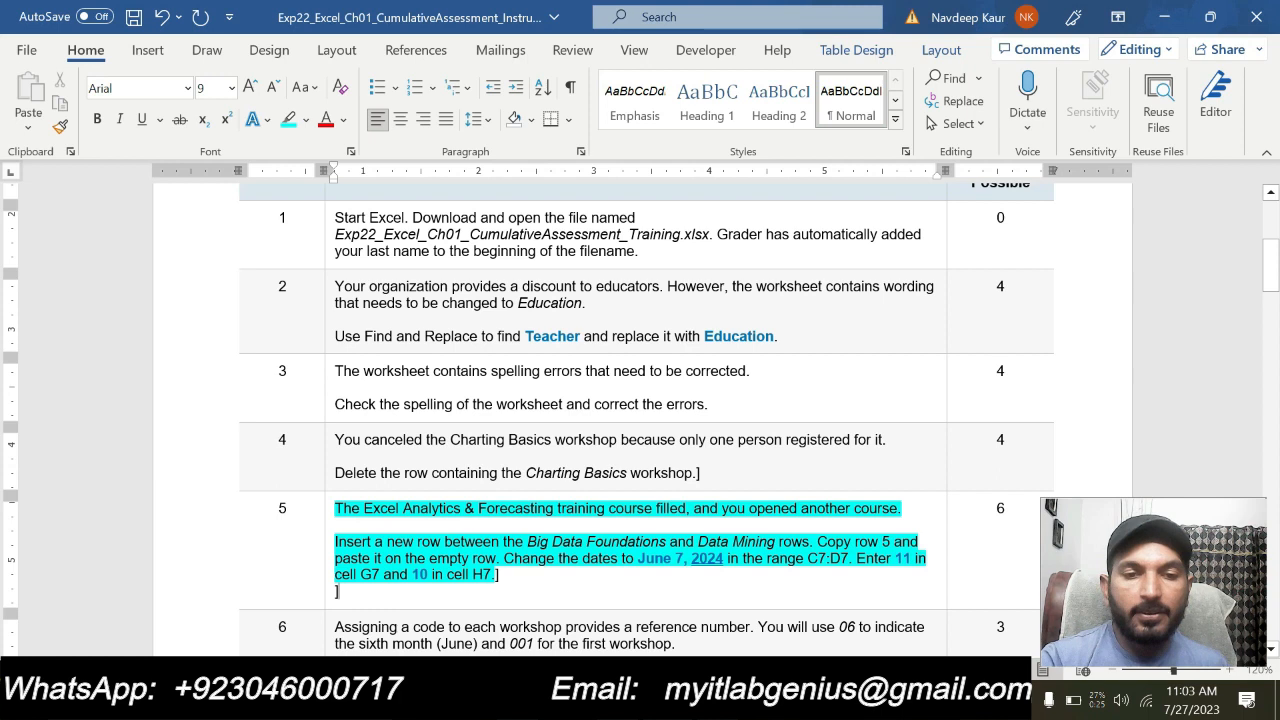
{"action": "left_click", "coordinate": [408, 599]}
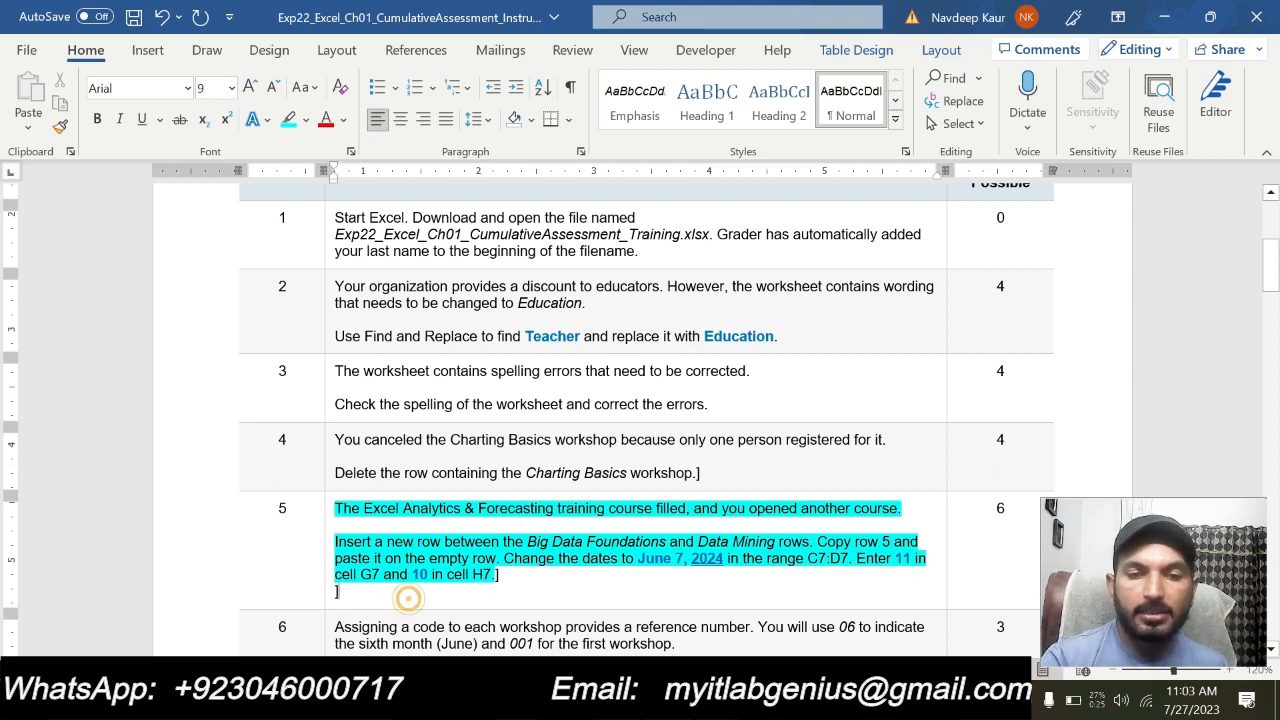
{"action": "key", "text": "BackSpace"}
{"action": "key", "text": "BackSpace"}
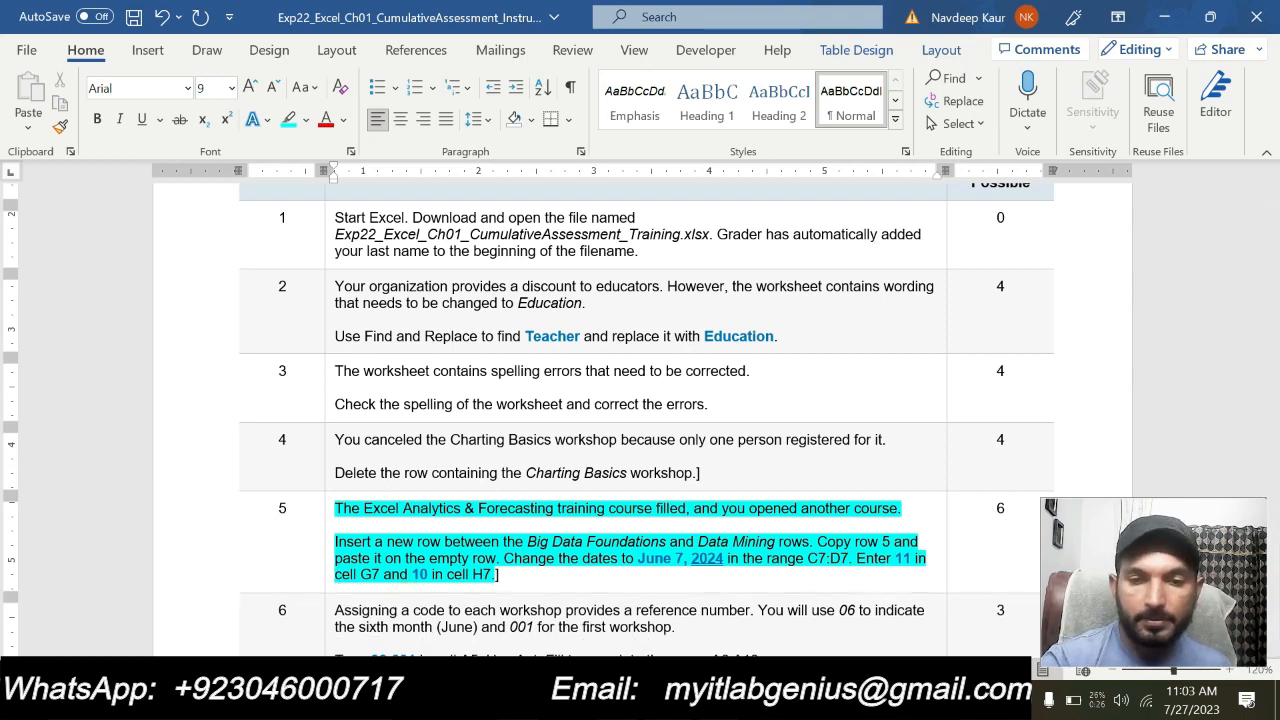
{"action": "scroll", "coordinate": [640, 420], "scroll_direction": "down", "scroll_amount": 1}
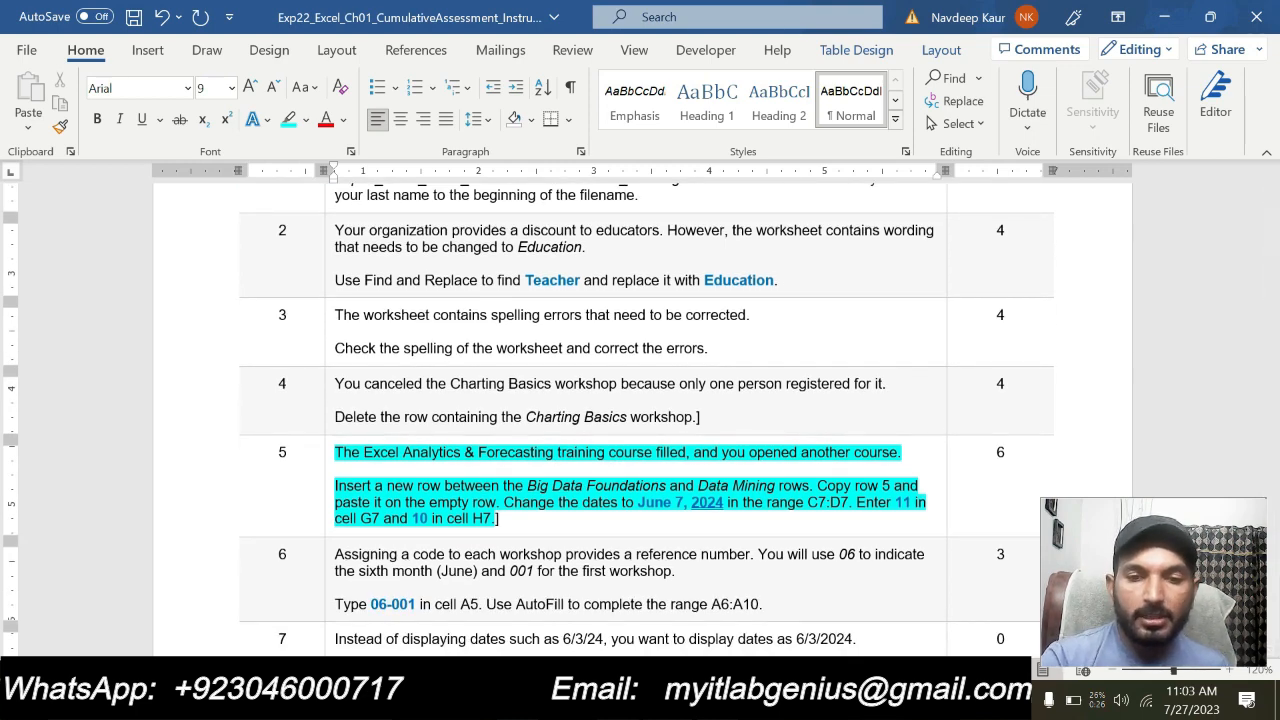
Switch to the Excel workbook and insert a new empty row 7 between Big Data Foundations and Data Mining
{"action": "left_click", "coordinate": [719, 698]}
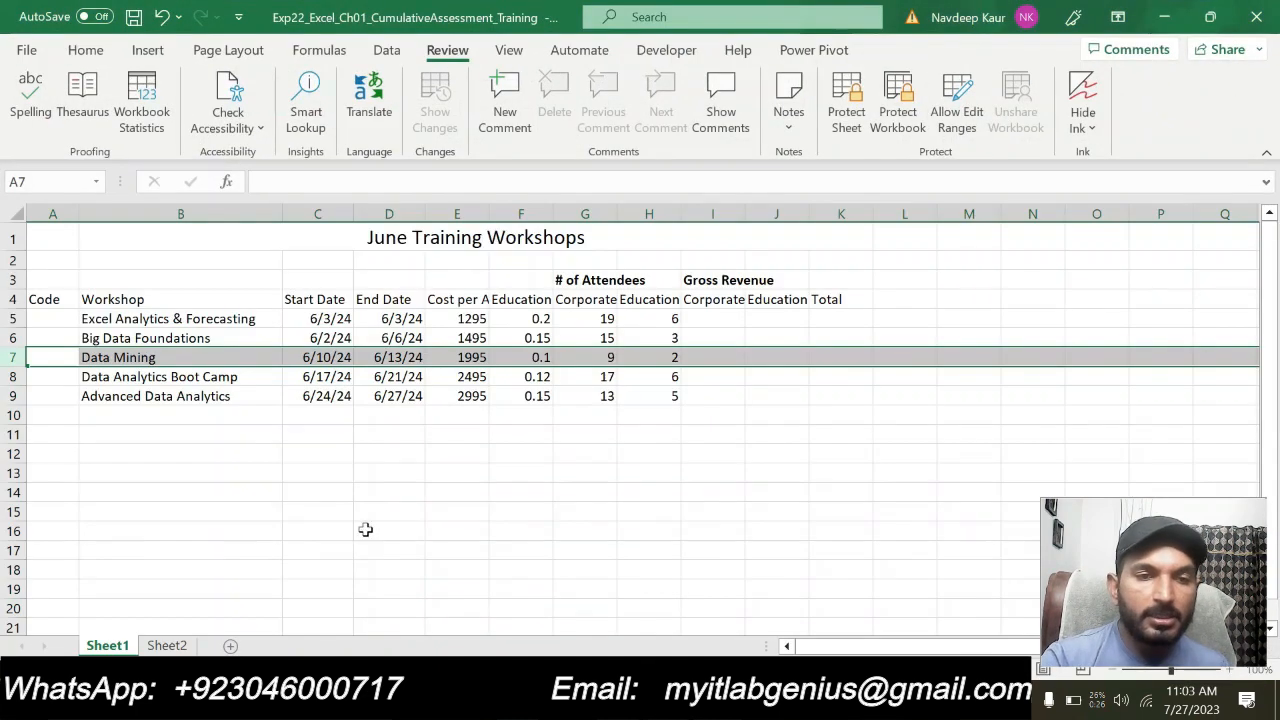
{"action": "left_click", "coordinate": [90, 338]}
{"action": "left_click", "coordinate": [88, 357]}
{"action": "left_click", "coordinate": [13, 357]}
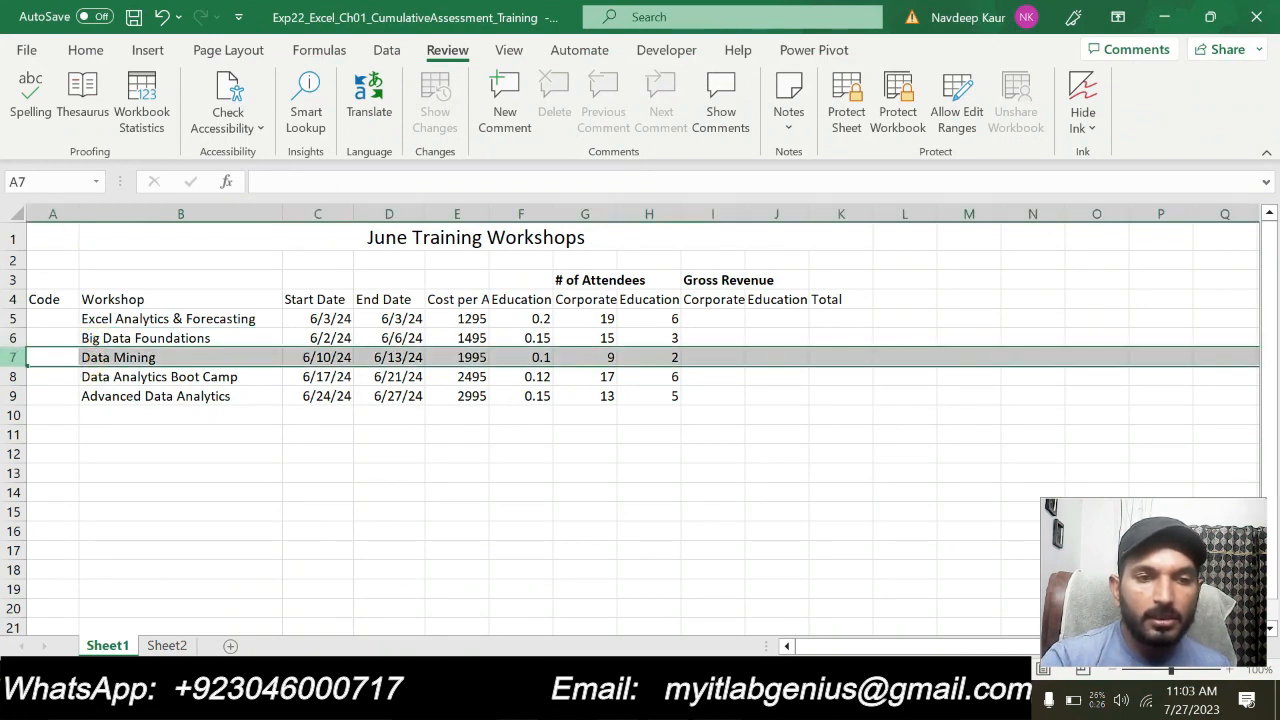
{"action": "right_click", "coordinate": [13, 357]}
{"action": "left_click", "coordinate": [110, 481]}
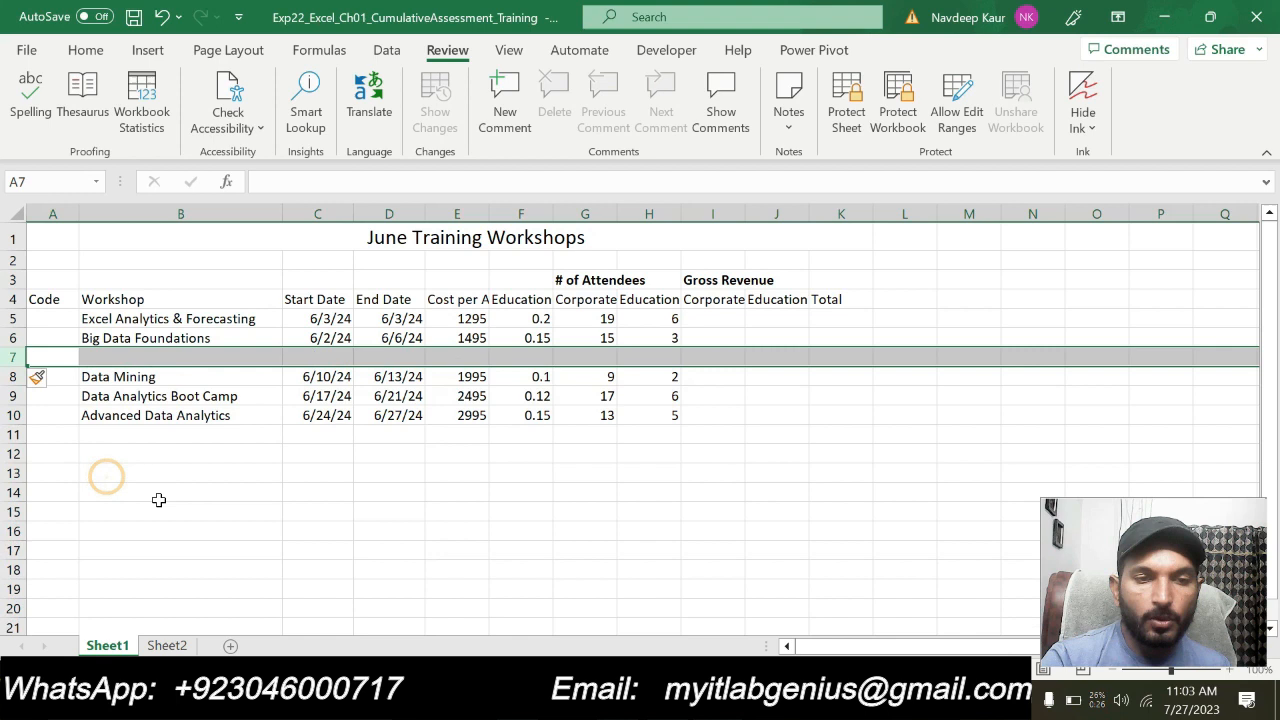
{"action": "left_click", "coordinate": [213, 510]}
{"action": "left_click", "coordinate": [105, 357]}
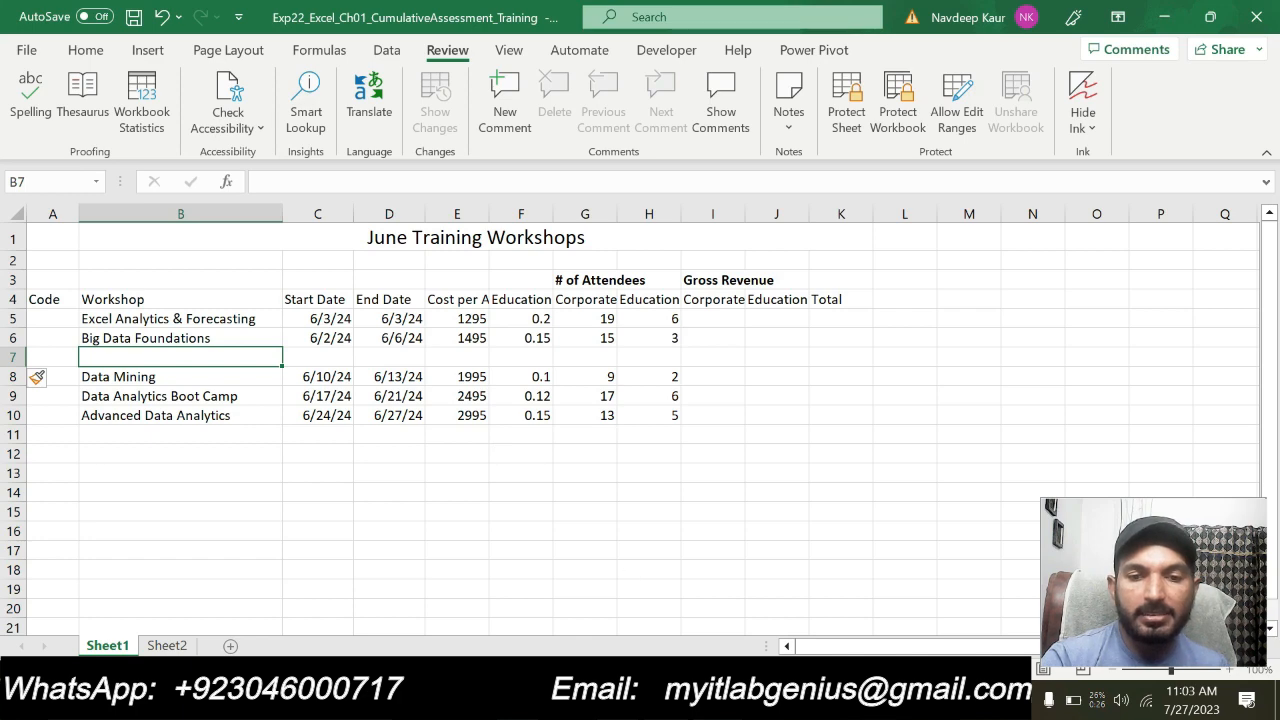
Check step 5 in the Word instructions, and in the Excel workbook copy row 5 into the empty row 7
{"action": "key", "text": "alt+Tab"}
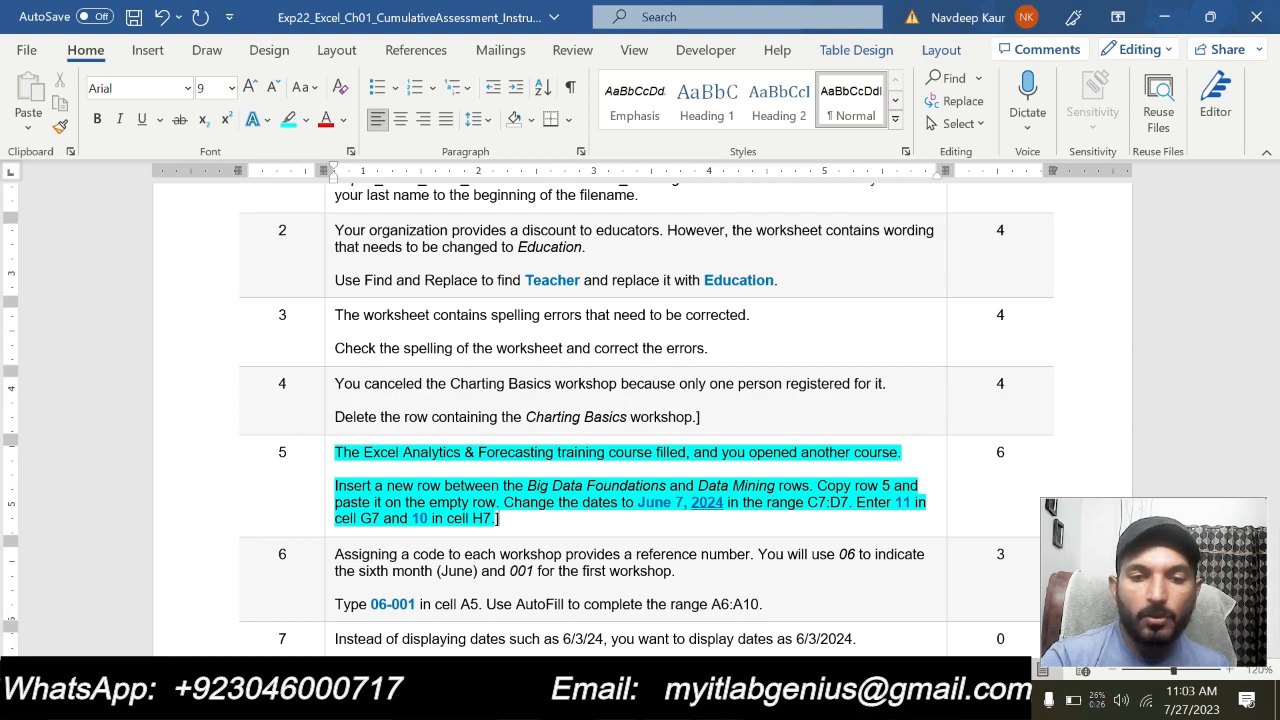
{"action": "key", "text": "alt+Tab"}
{"action": "left_click", "coordinate": [12, 318]}
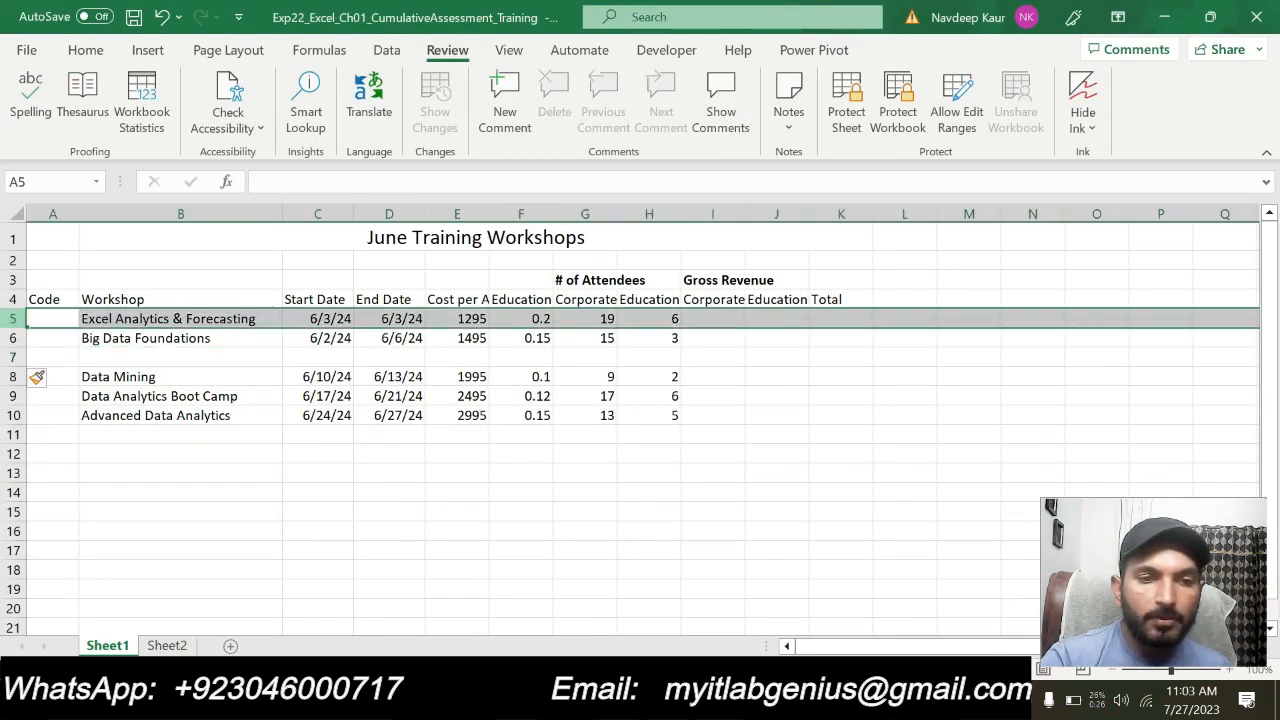
{"action": "right_click", "coordinate": [12, 318]}
{"action": "left_click", "coordinate": [90, 360]}
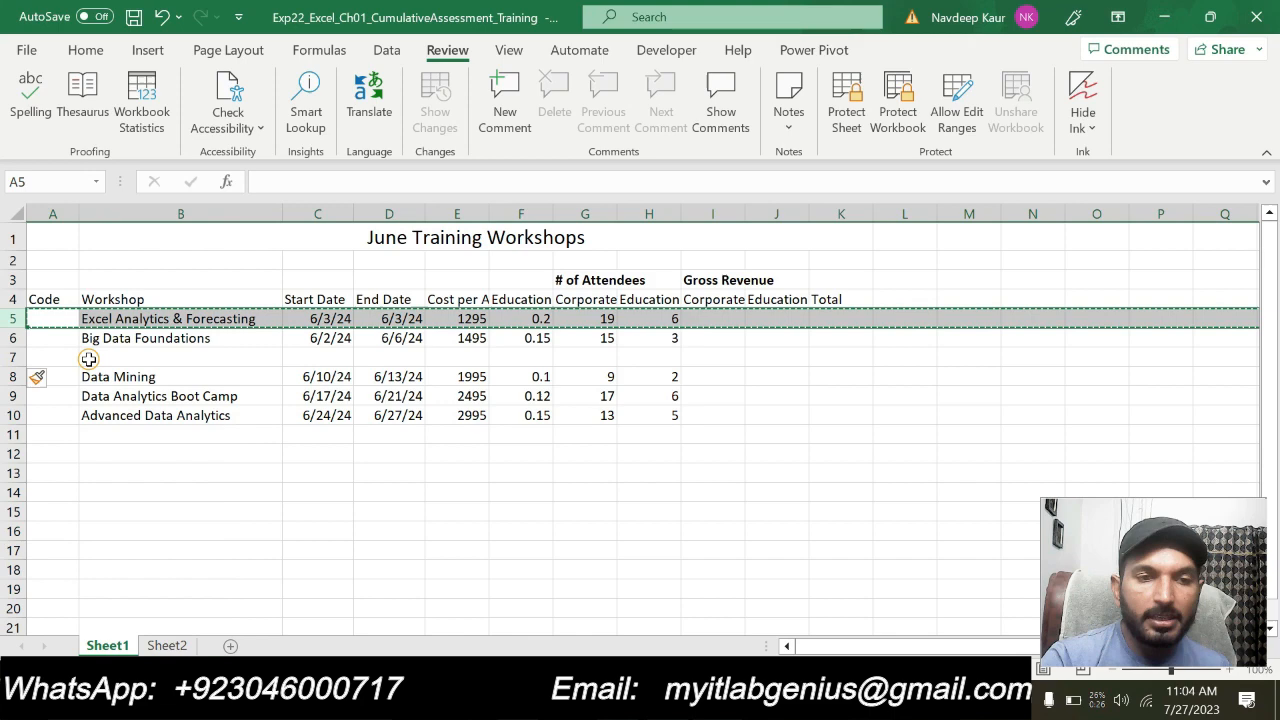
{"action": "left_click", "coordinate": [17, 357]}
{"action": "key", "text": "alt+Tab"}
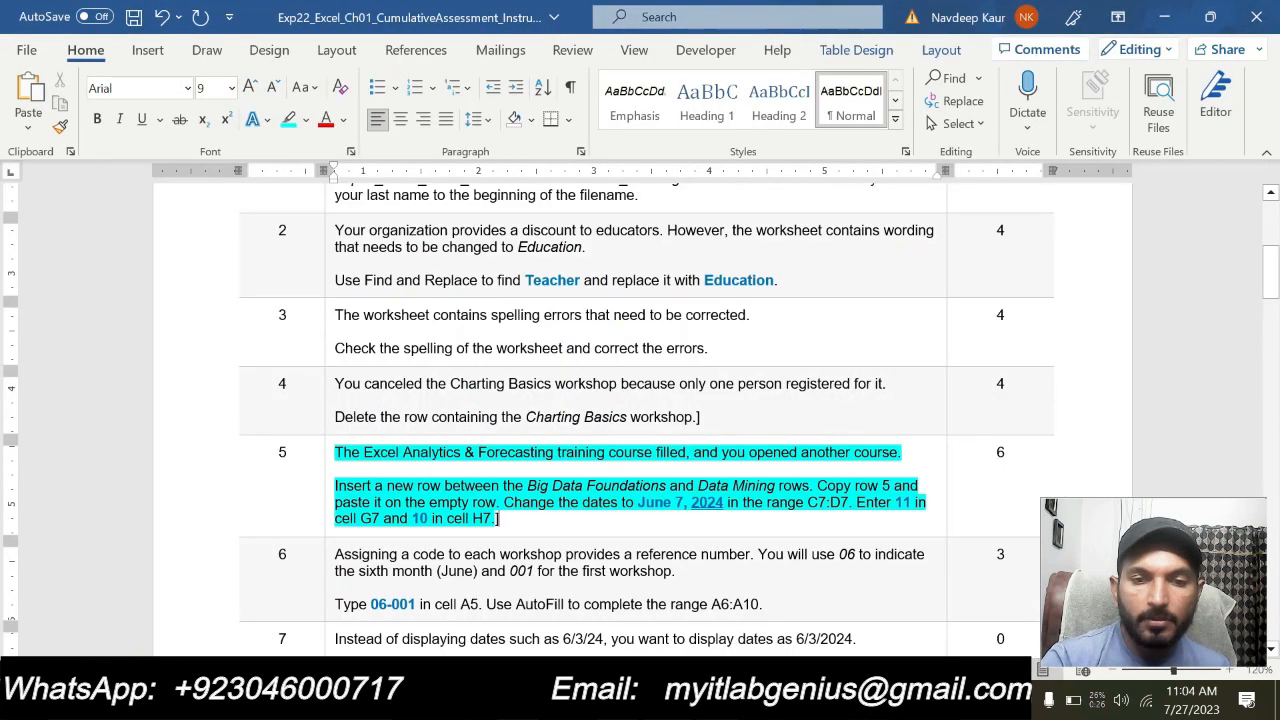
{"action": "key", "text": "alt+Tab"}
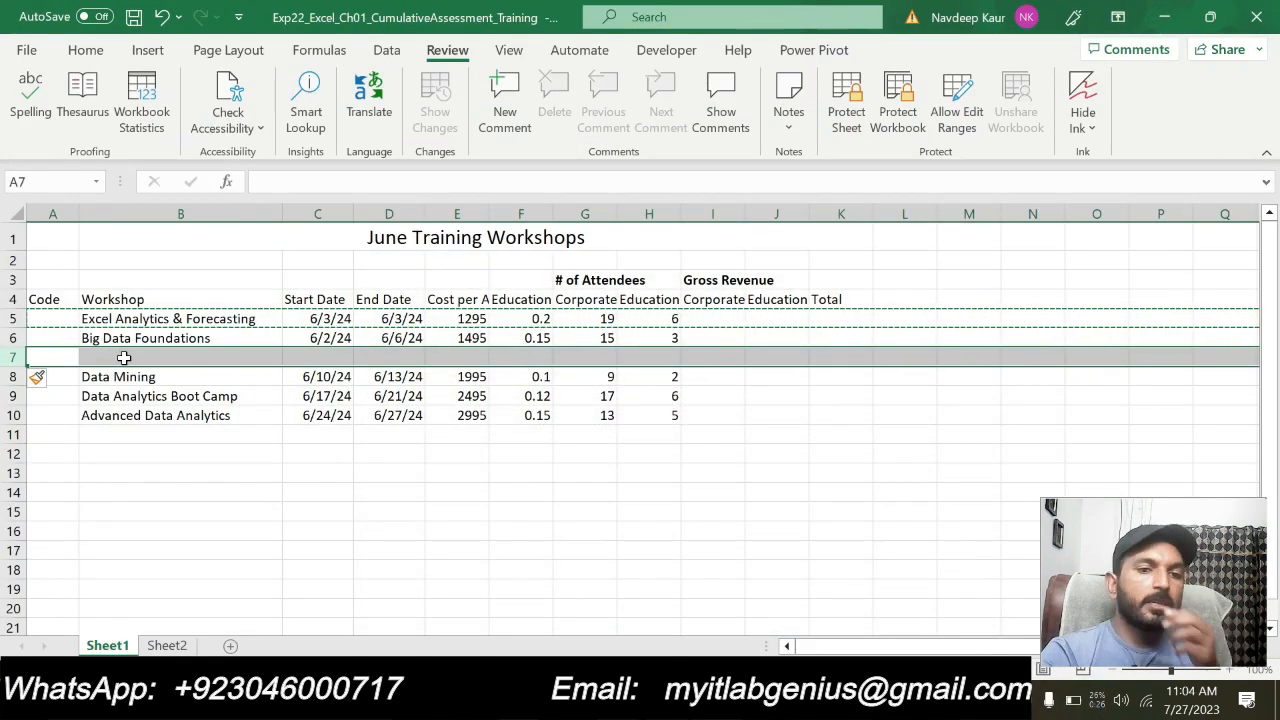
{"action": "left_click", "coordinate": [86, 49]}
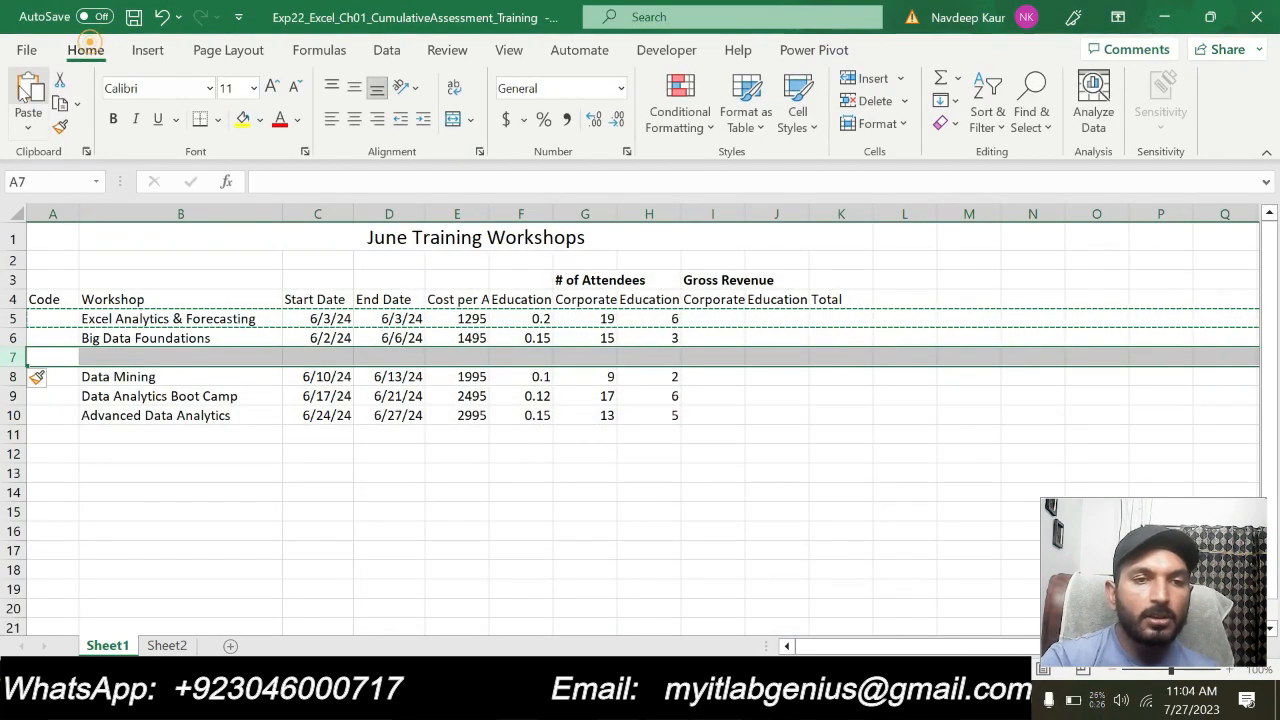
{"action": "left_click", "coordinate": [28, 95]}
{"action": "key", "text": "Escape"}
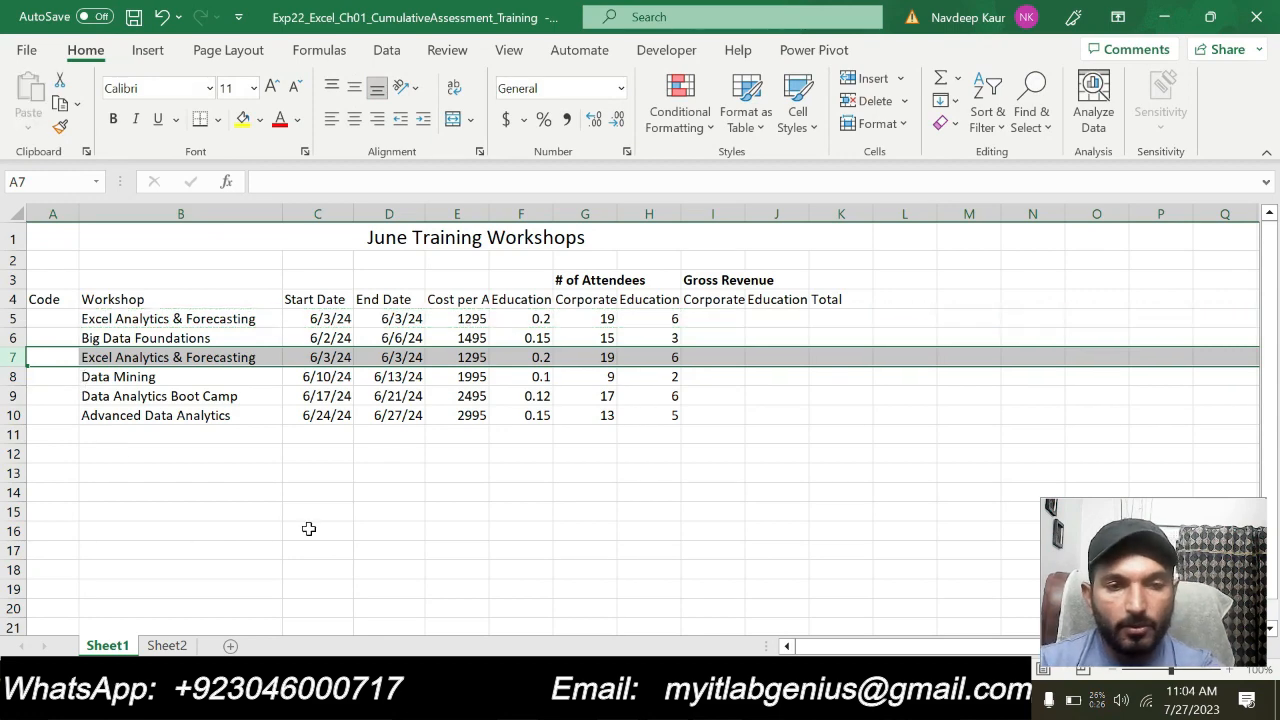
{"action": "left_click", "coordinate": [309, 528]}
Check the new date in the Word instructions and set the start date in cell C7 of the Excel workbook to 6/7/2024
{"action": "key", "text": "alt+Tab"}
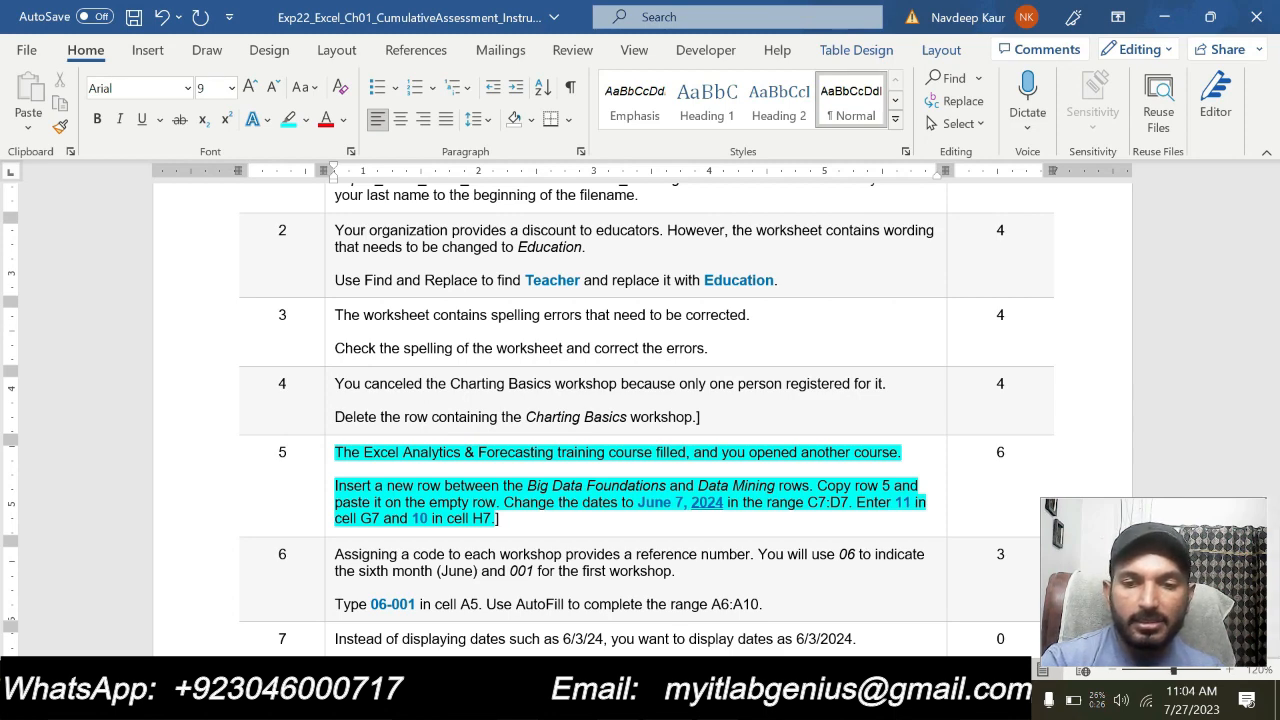
{"action": "key", "text": "alt+Tab"}
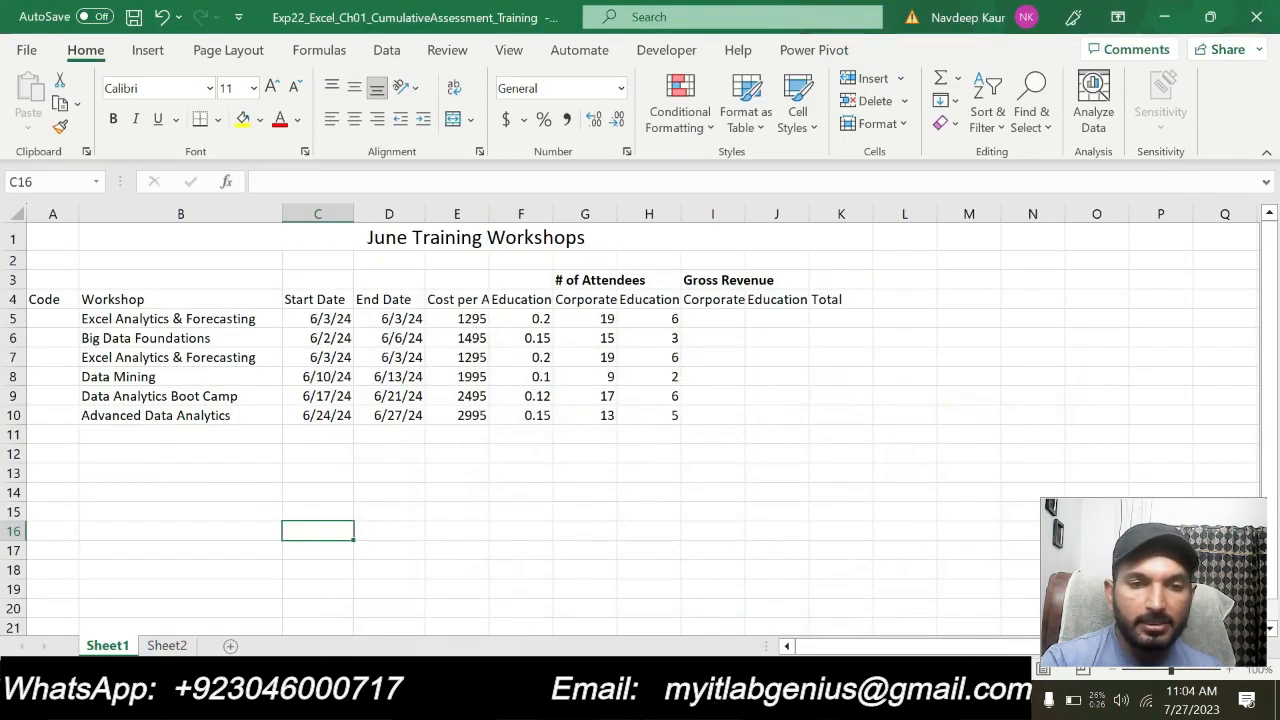
{"action": "left_click", "coordinate": [336, 357]}
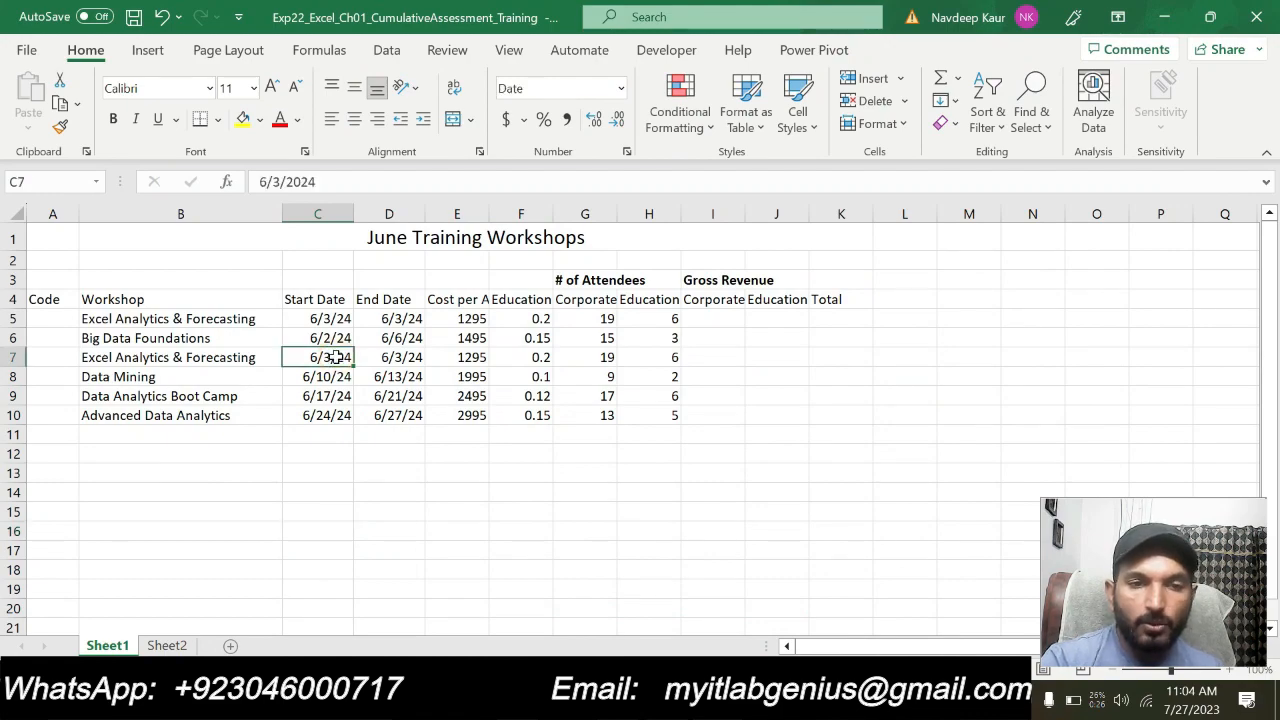
{"action": "key", "text": "alt+Tab"}
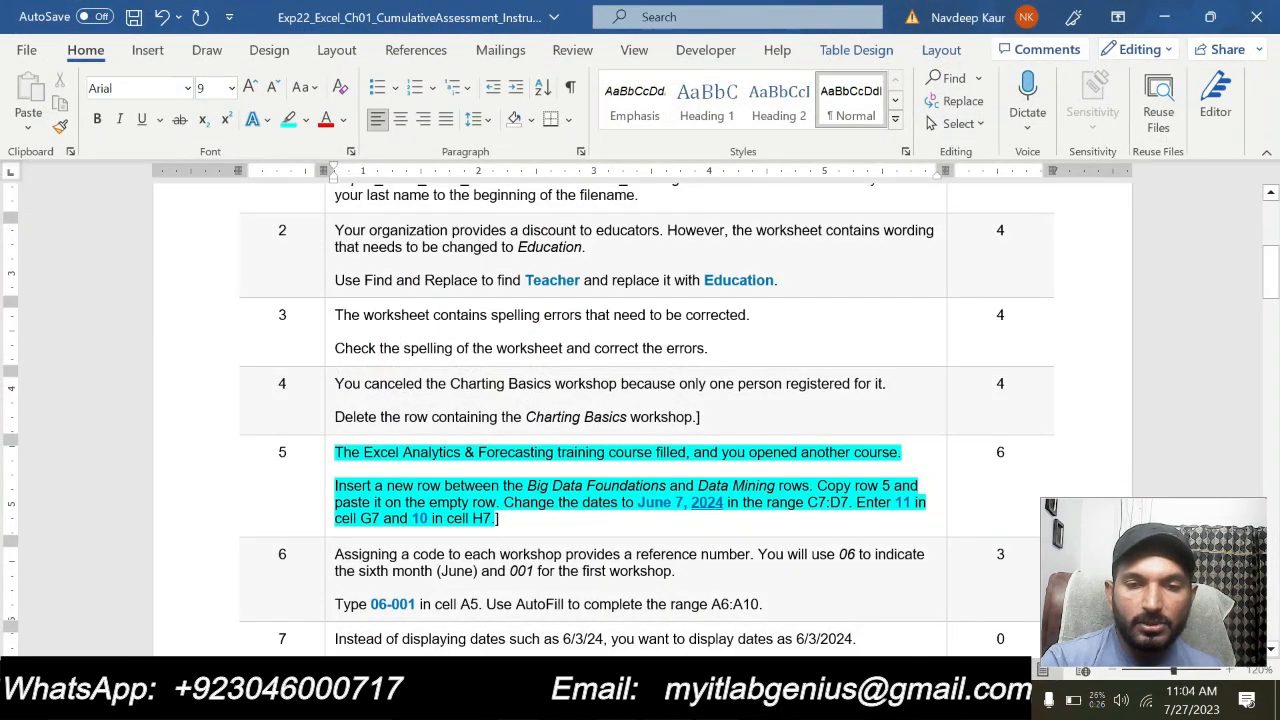
{"action": "key", "text": "alt+Tab"}
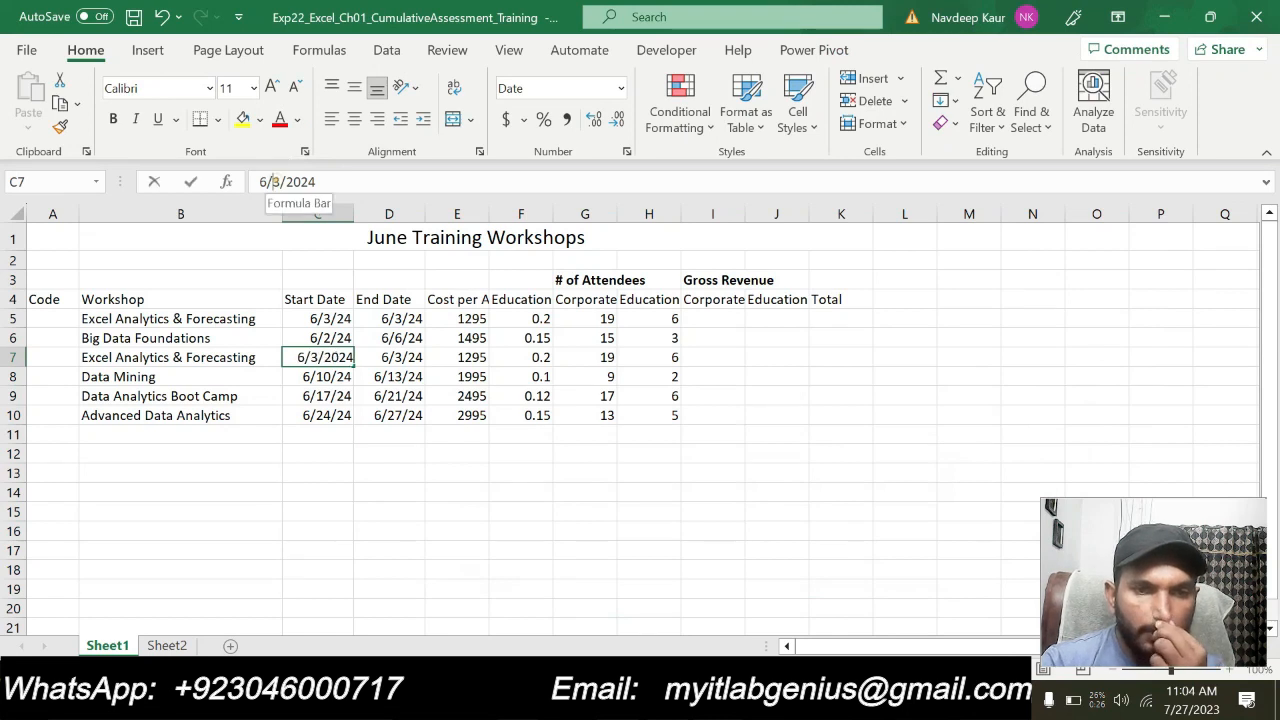
{"action": "left_click", "coordinate": [269, 181]}
{"action": "key", "text": "Delete"}
{"action": "type", "text": "7"}
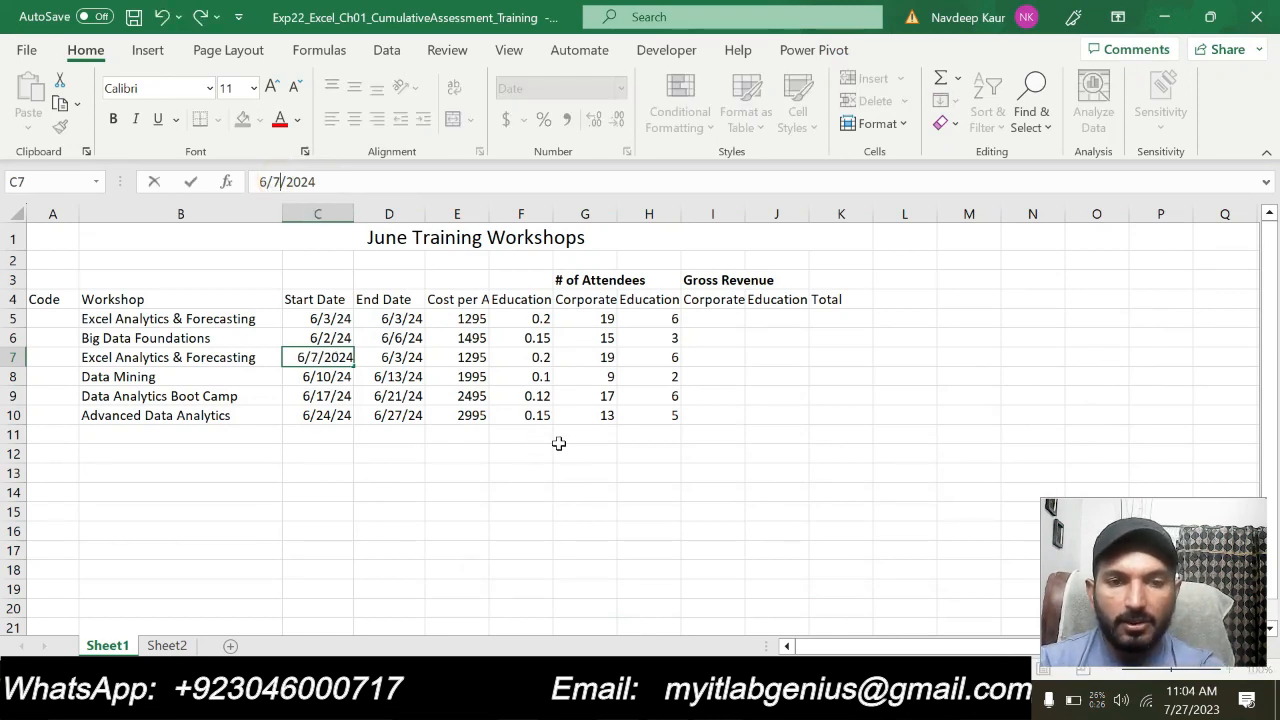
{"action": "key", "text": "Return"}
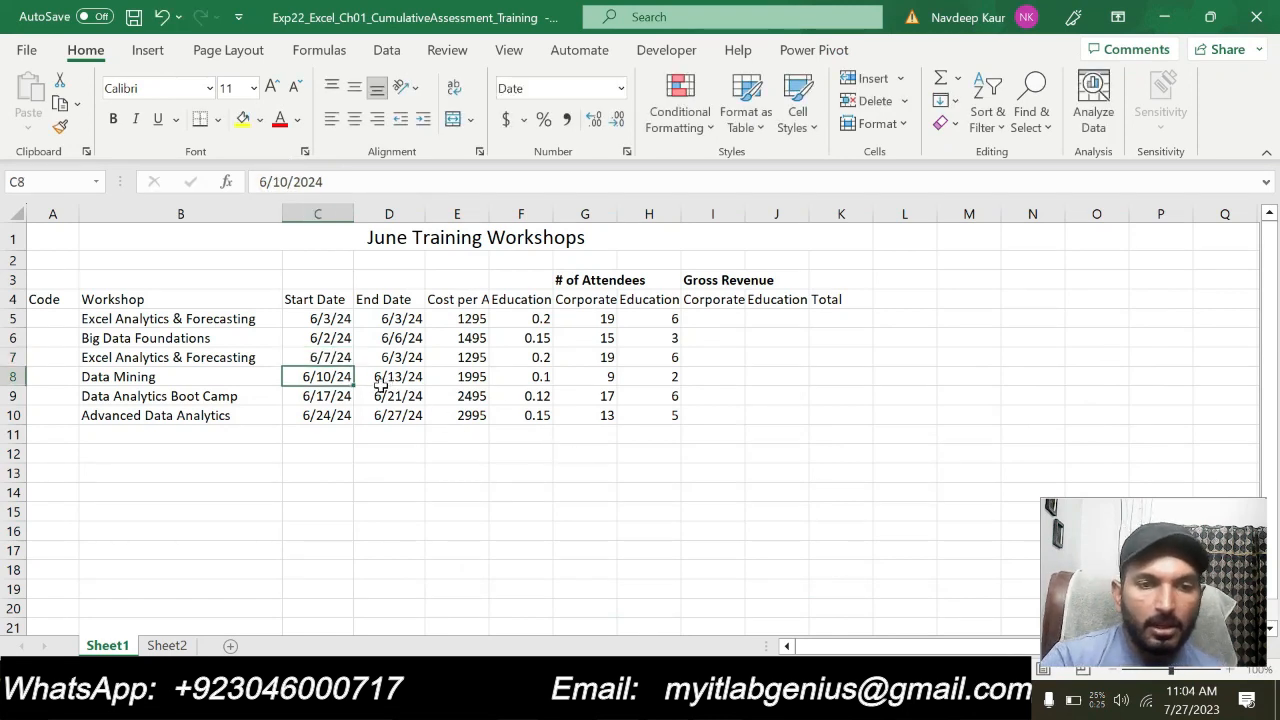
Set the end date in cell D7 to 6/7/2024
{"action": "left_click", "coordinate": [400, 365]}
{"action": "left_click", "coordinate": [272, 181]}
{"action": "type", "text": "7"}
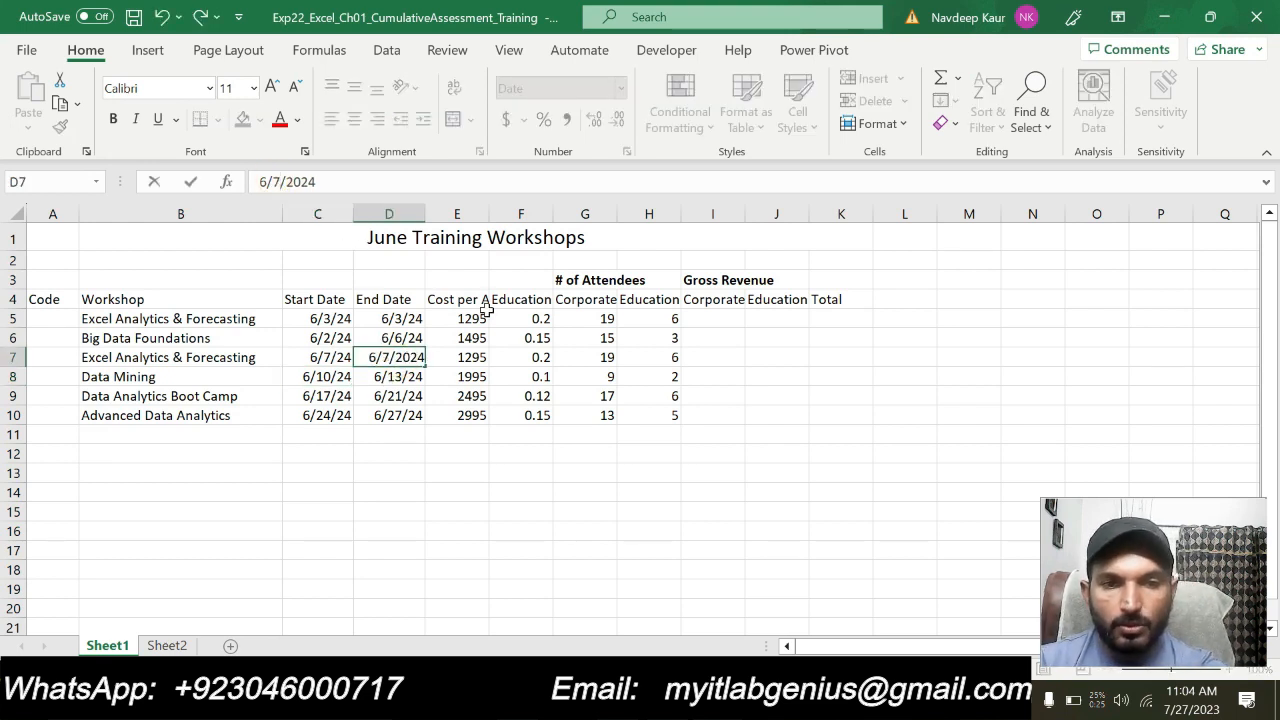
{"action": "key", "text": "Return"}
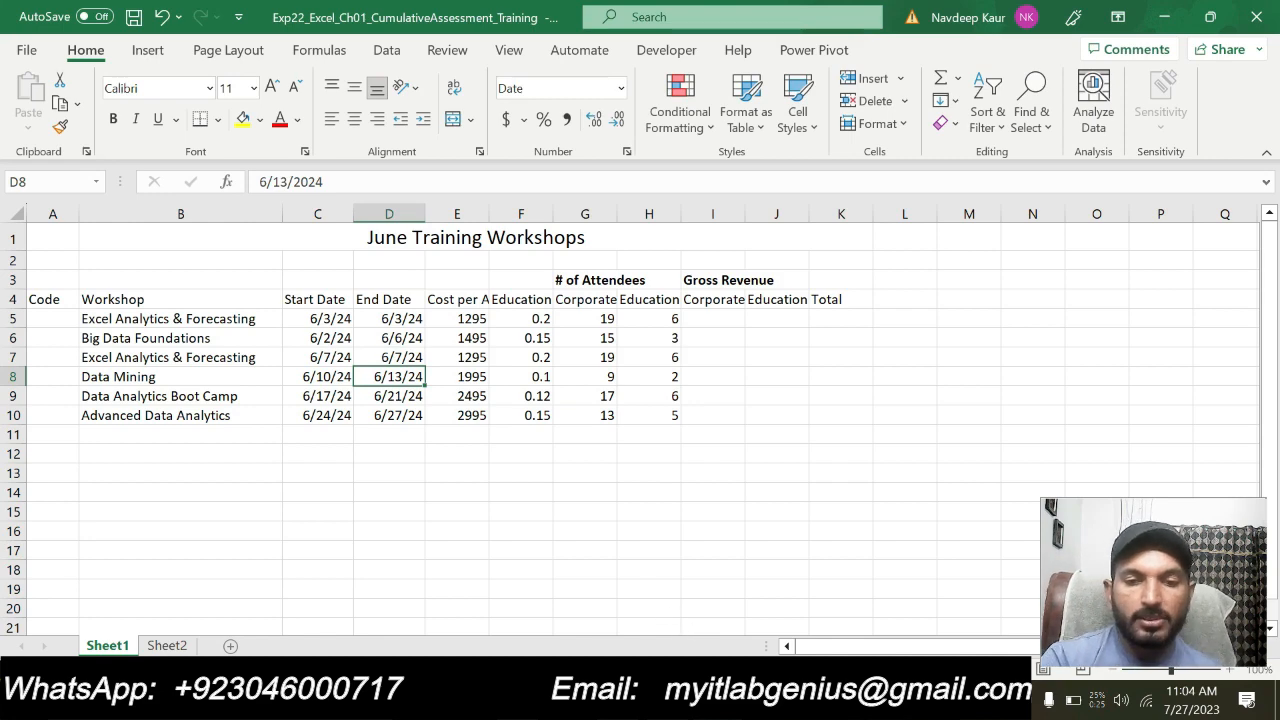
Check the attendee numbers in the Word instructions and enter 11 in cell G7 of the Excel workbook
{"action": "key", "text": "alt+Tab"}
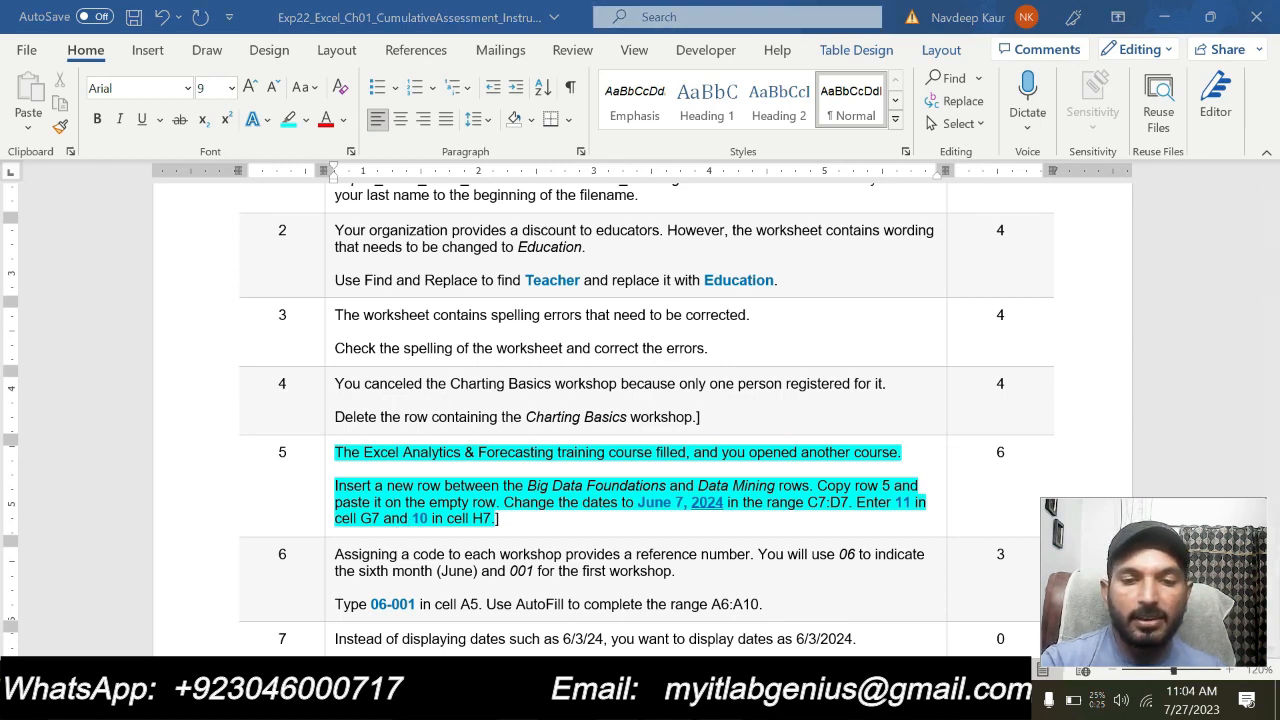
{"action": "key", "text": "alt+Tab"}
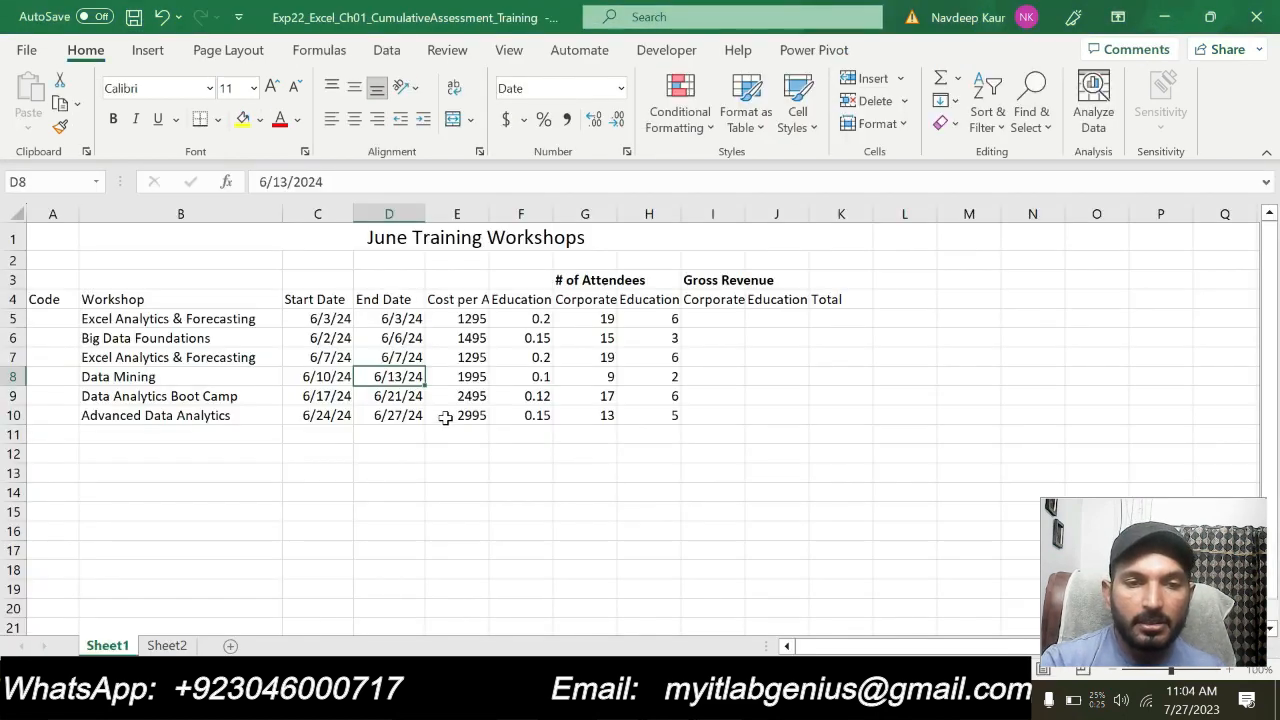
{"action": "left_click", "coordinate": [606, 357]}
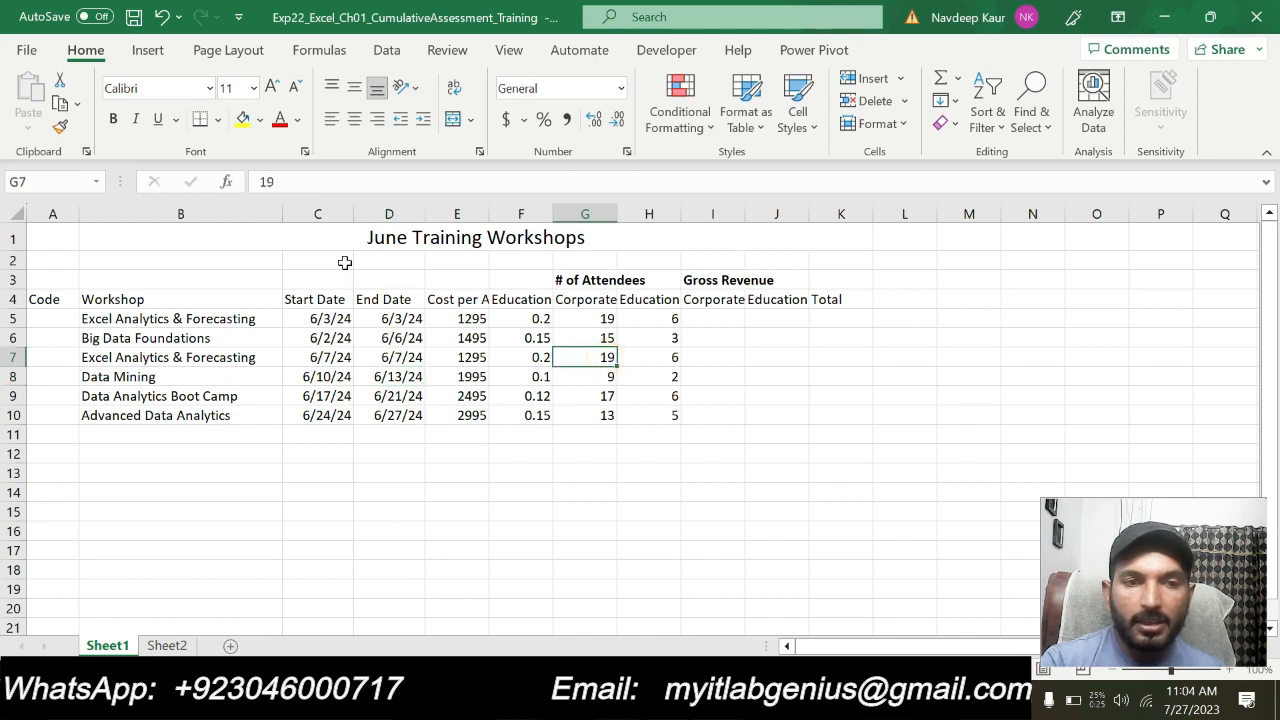
{"action": "type", "text": "1"}
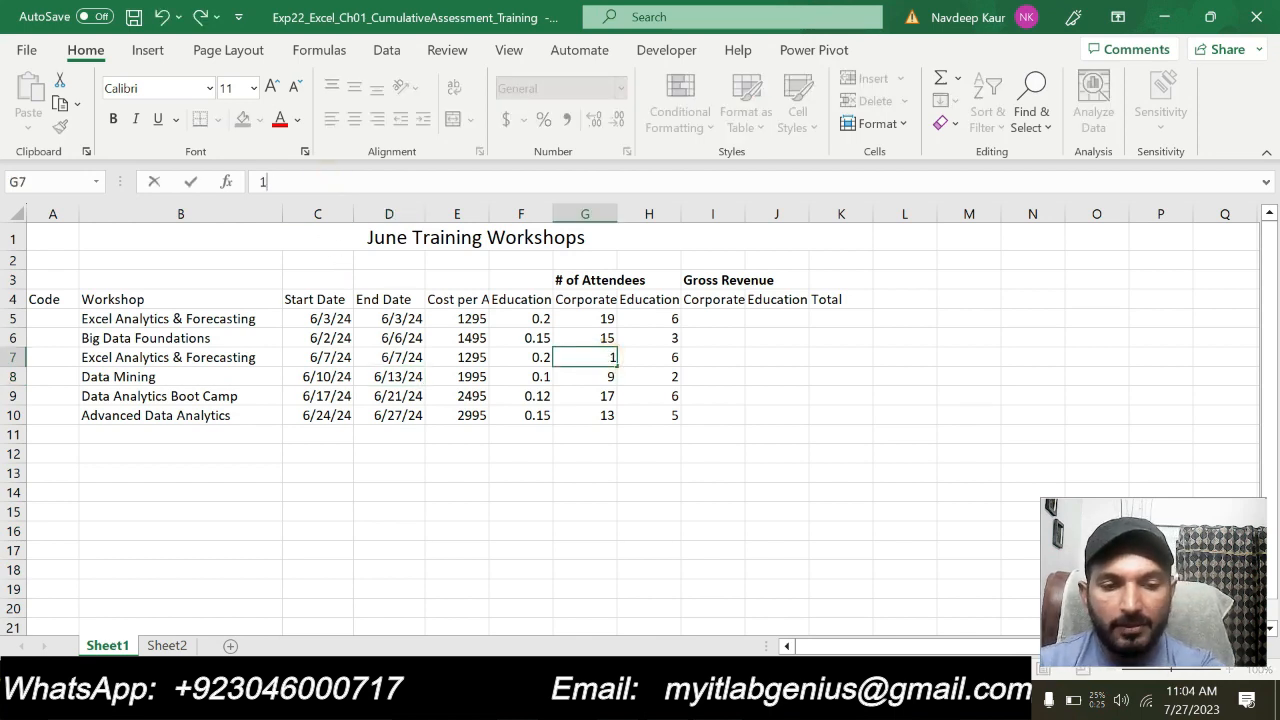
{"action": "type", "text": "1"}
{"action": "key", "text": "Return"}
Recheck the Word instructions and enter 10 for the education attendees in cell H7 of the Excel workbook
{"action": "key", "text": "alt+Tab"}
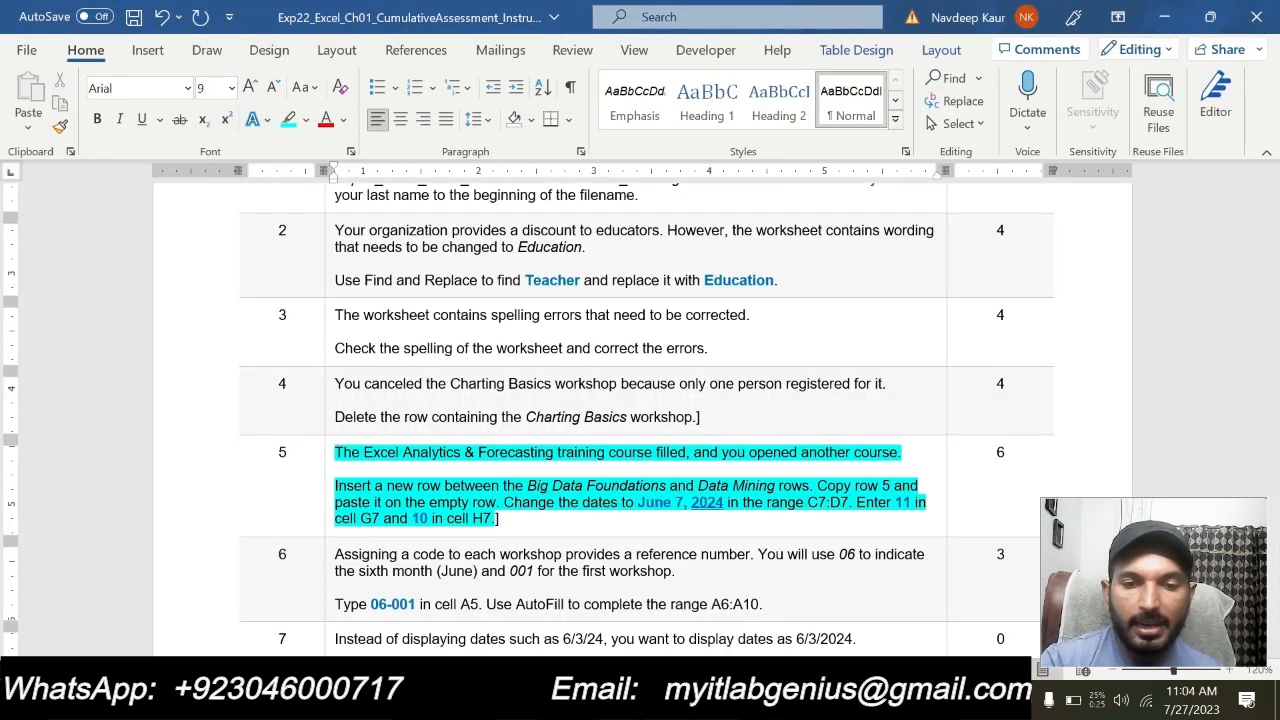
{"action": "key", "text": "alt+Tab"}
{"action": "left_click", "coordinate": [674, 357]}
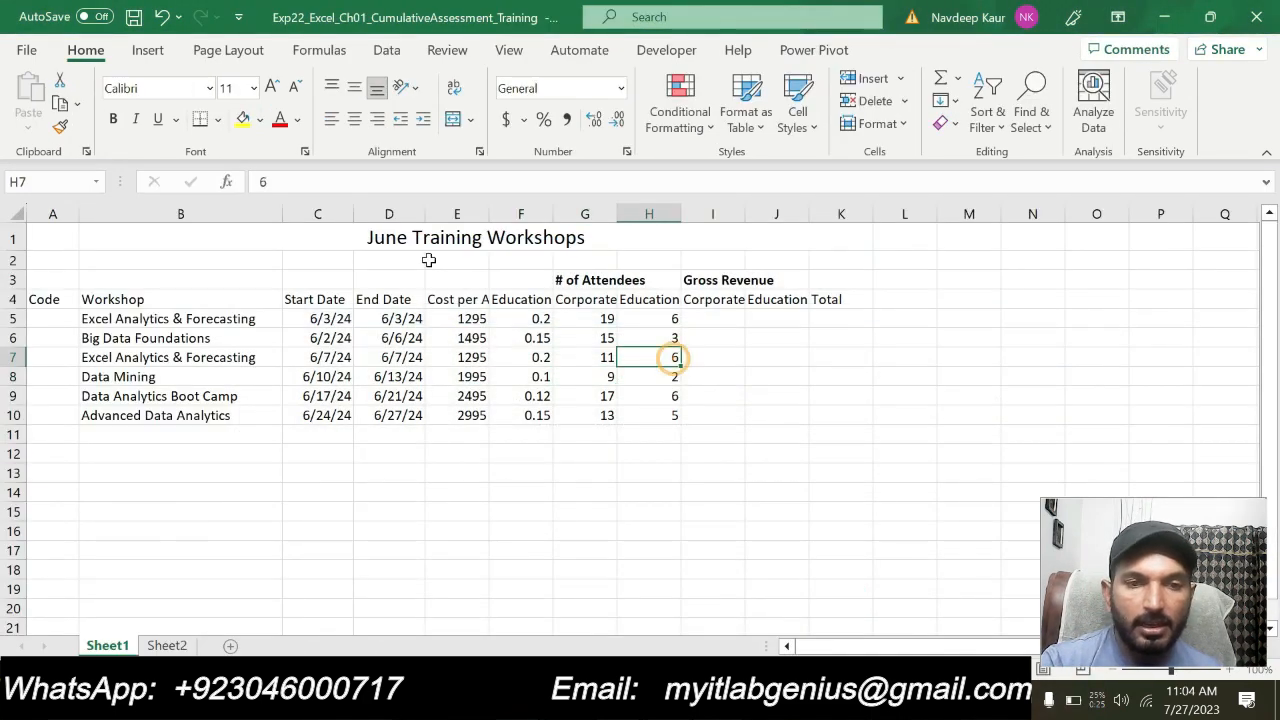
{"action": "double_click", "coordinate": [358, 182]}
{"action": "type", "text": "10"}
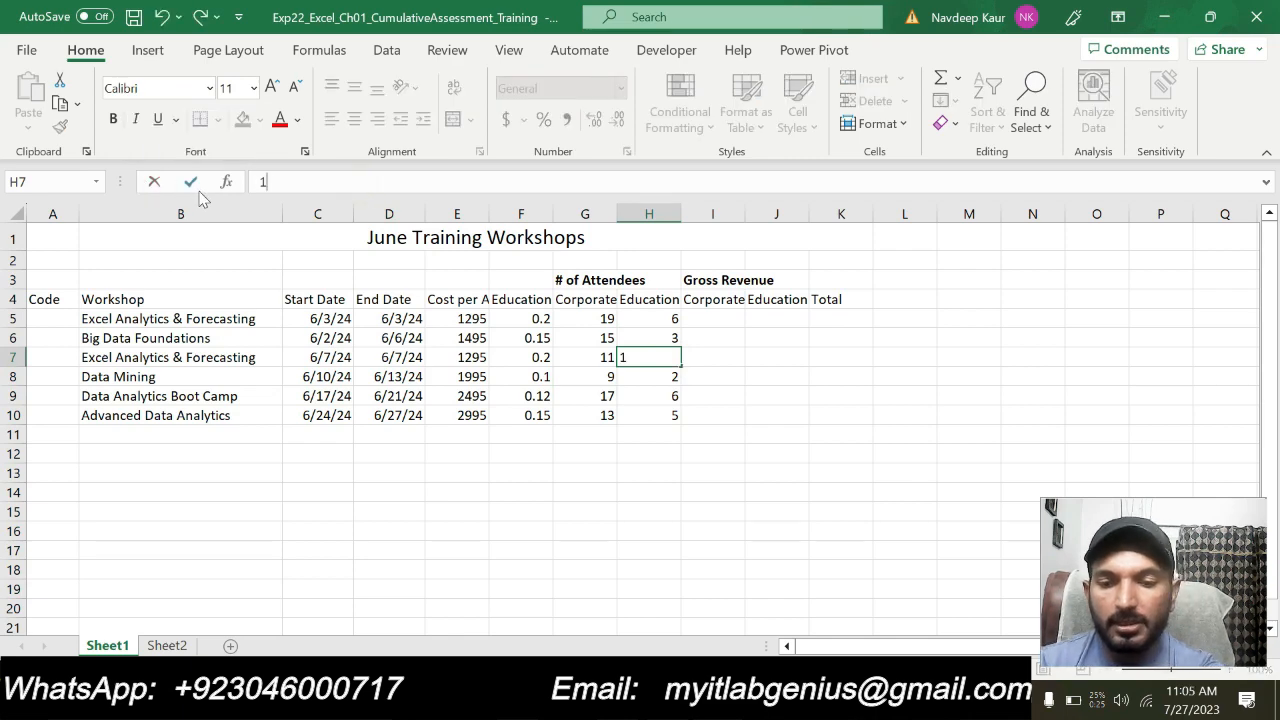
{"action": "key", "text": "Return"}
{"action": "left_click", "coordinate": [756, 583]}
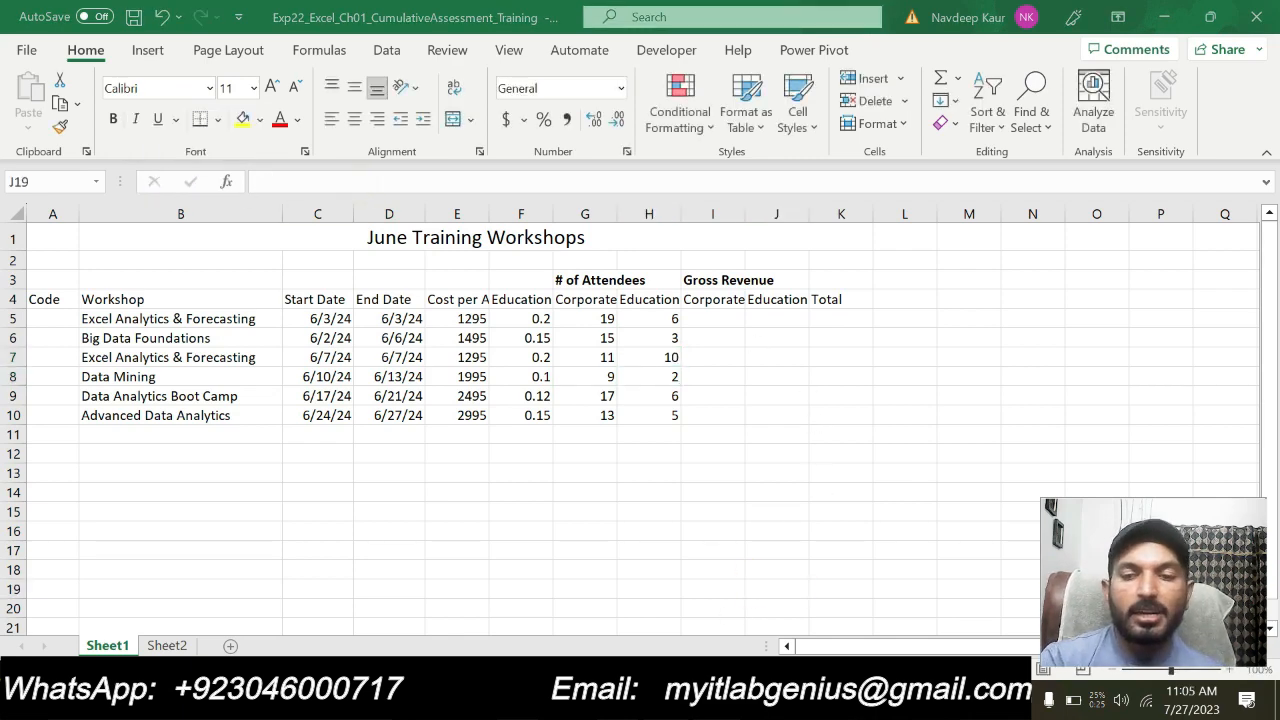
Switch to the Word instructions and remove the turquoise highlight from the whole step 5 text
{"action": "key", "text": "alt+Tab"}
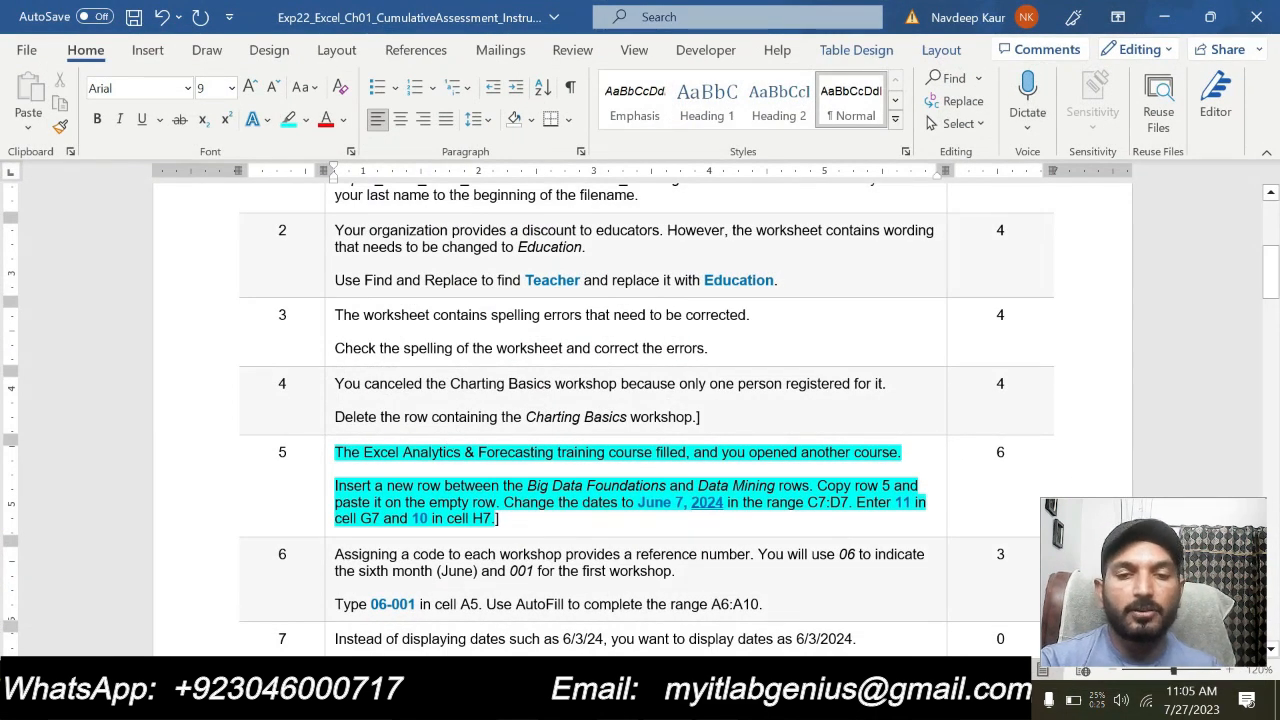
{"action": "left_click_drag", "start_coordinate": [510, 521], "coordinate": [336, 453]}
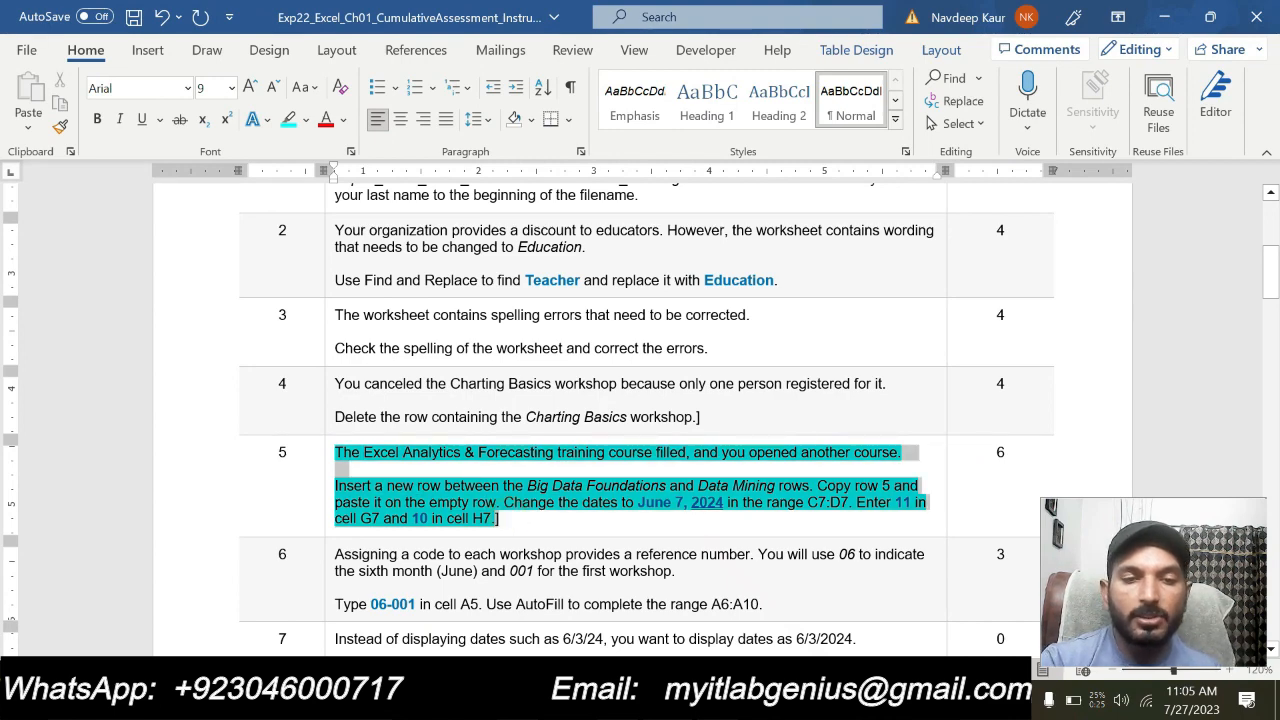
{"action": "scroll", "coordinate": [410, 415], "scroll_direction": "down", "scroll_amount": 1}
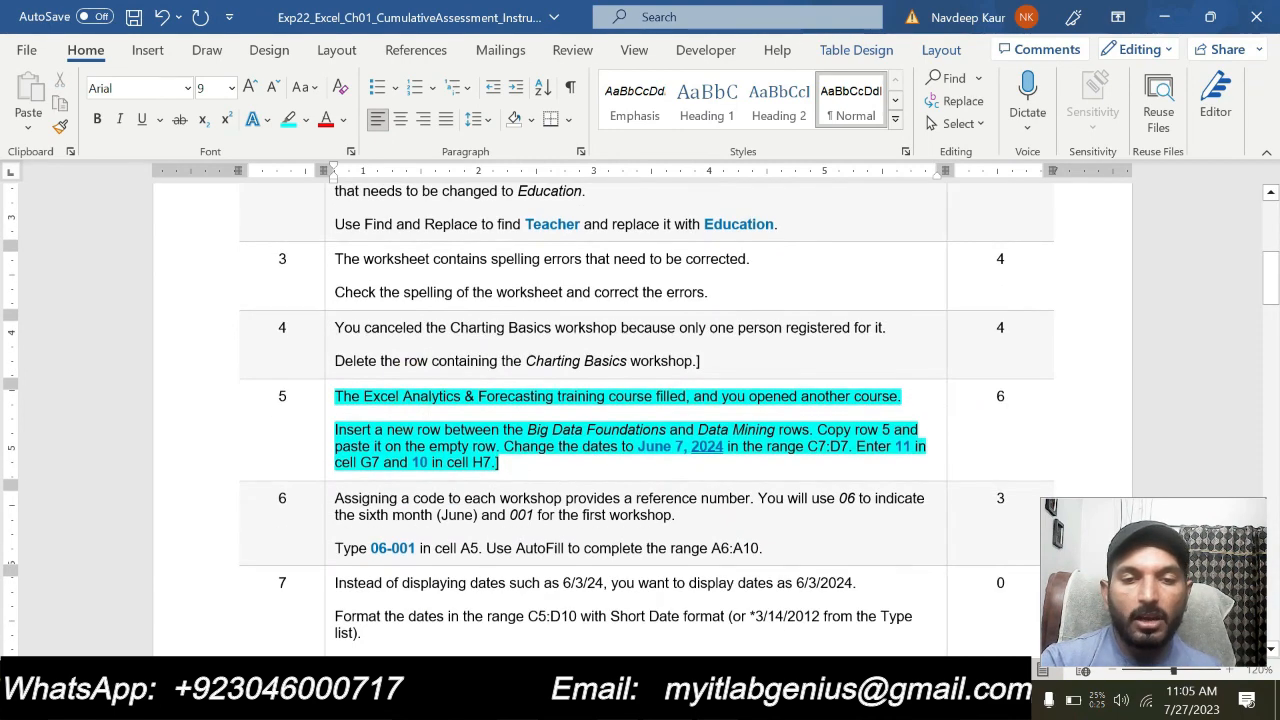
{"action": "left_click_drag", "start_coordinate": [510, 464], "coordinate": [336, 397]}
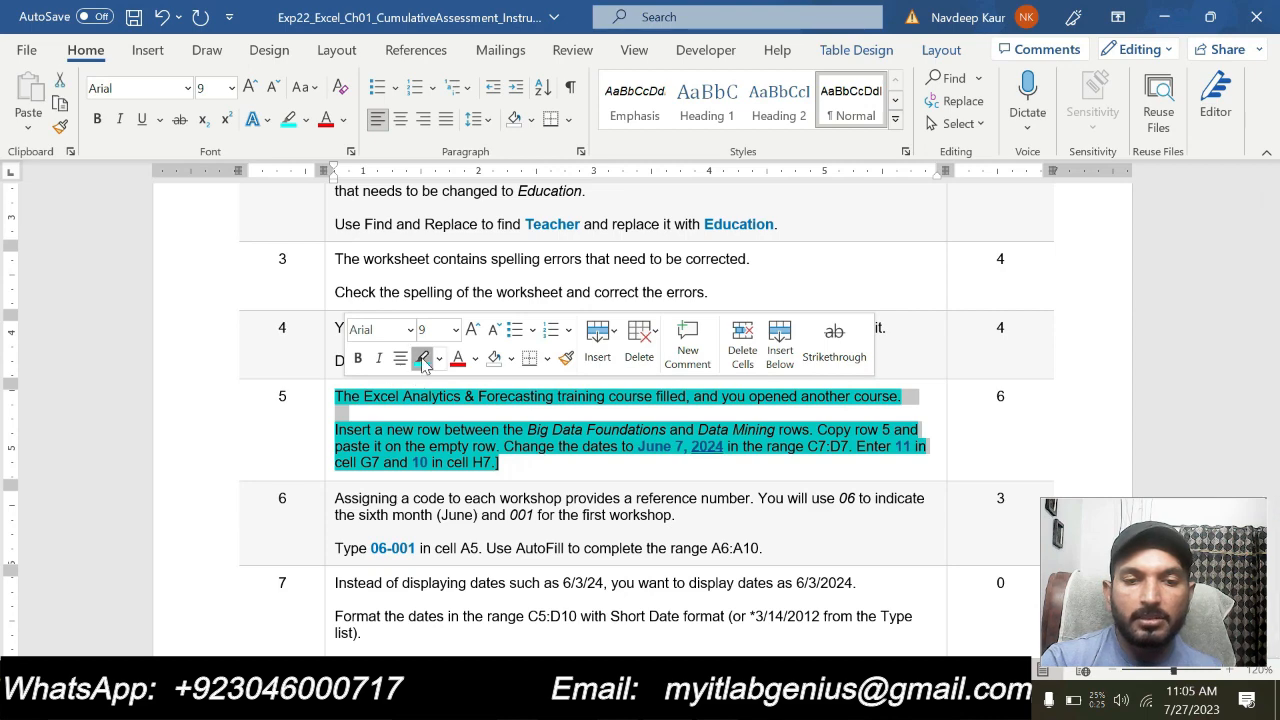
{"action": "left_click", "coordinate": [422, 362]}
Highlight the step 6 instruction about assigning workshop codes in turquoise
{"action": "left_click_drag", "start_coordinate": [438, 515], "coordinate": [336, 498]}
{"action": "left_click", "coordinate": [417, 455]}
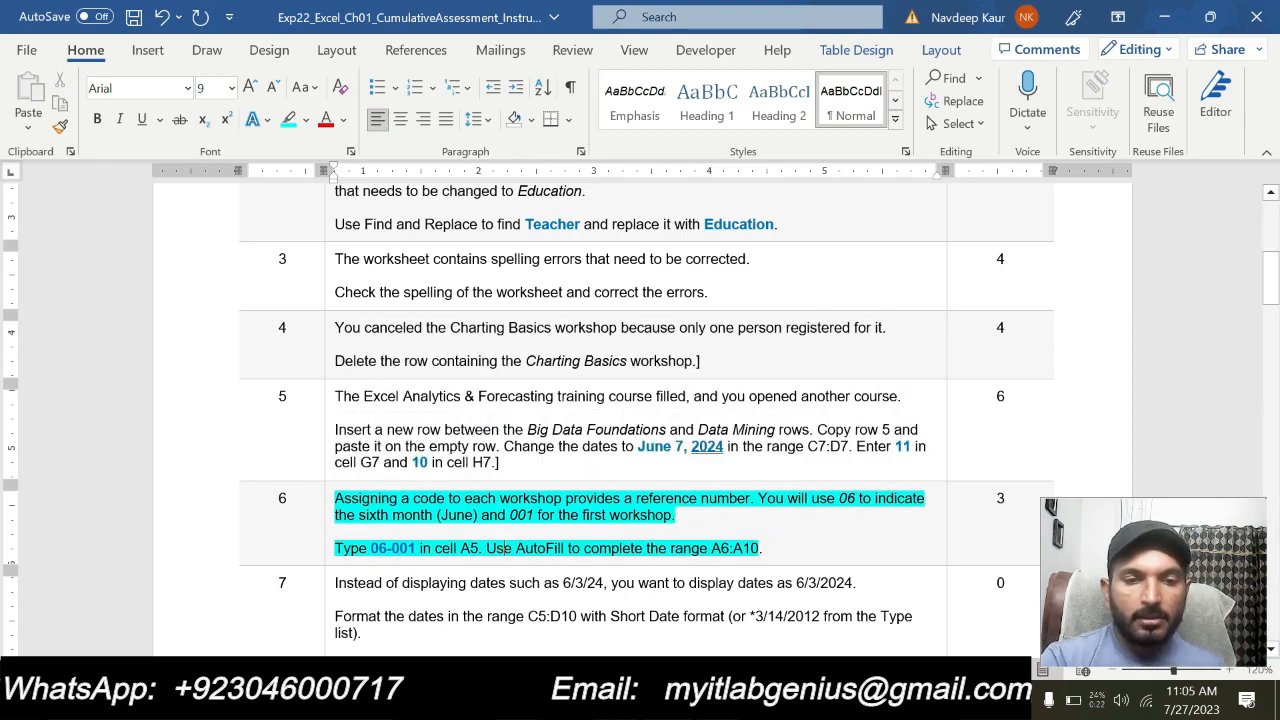
{"action": "left_click", "coordinate": [507, 548]}
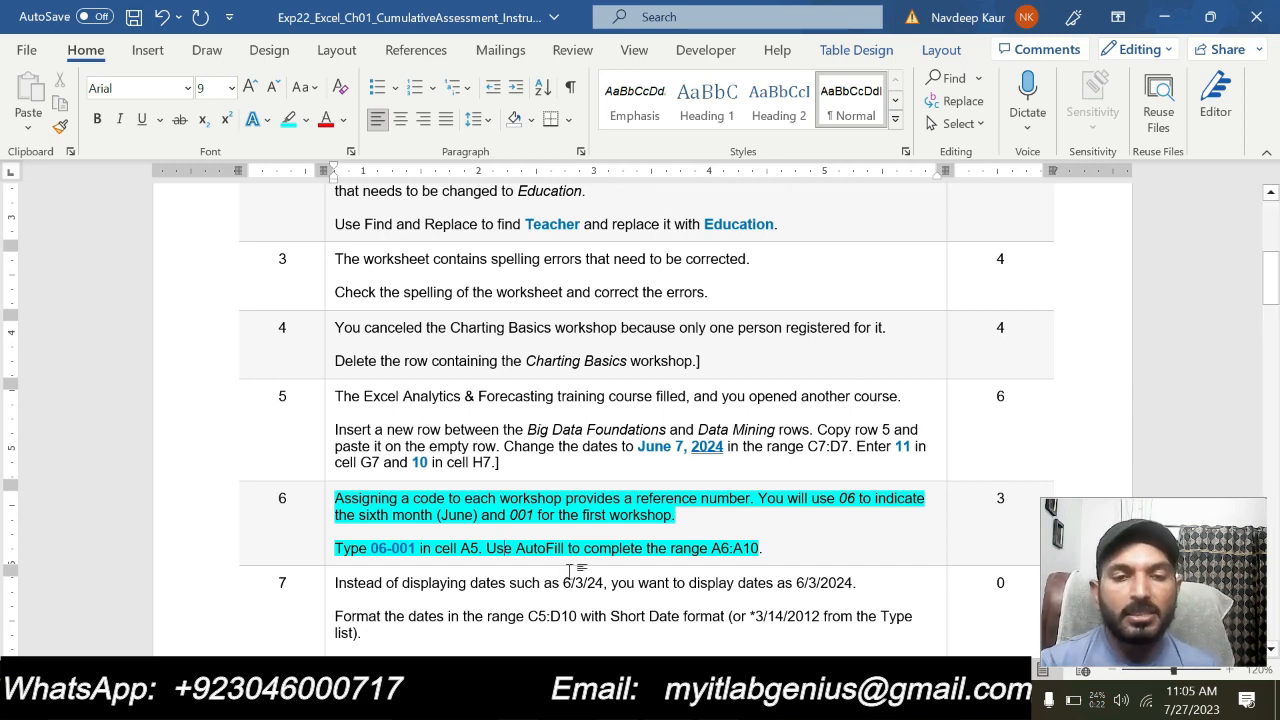
Switch to the Excel workbook, enter the code 06-001 in cell A5, and AutoFill the series through A10
{"action": "mouse_move", "coordinate": [717, 702]}
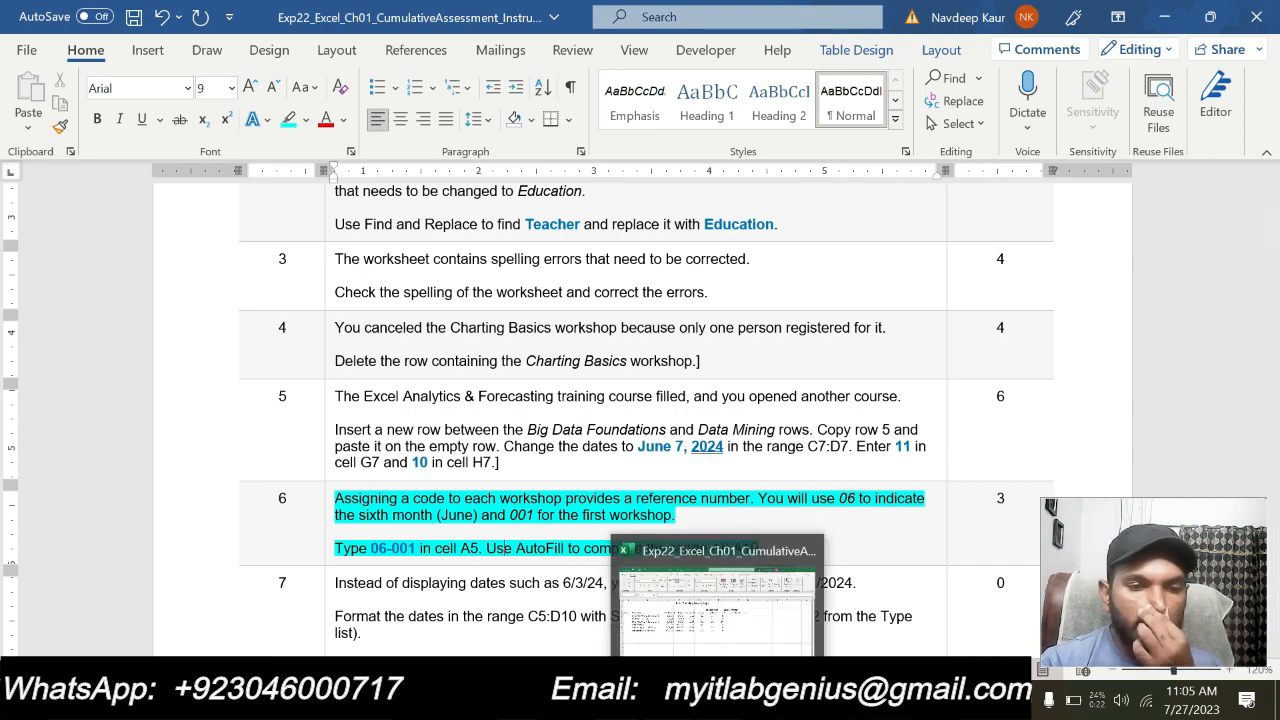
{"action": "left_click", "coordinate": [717, 702]}
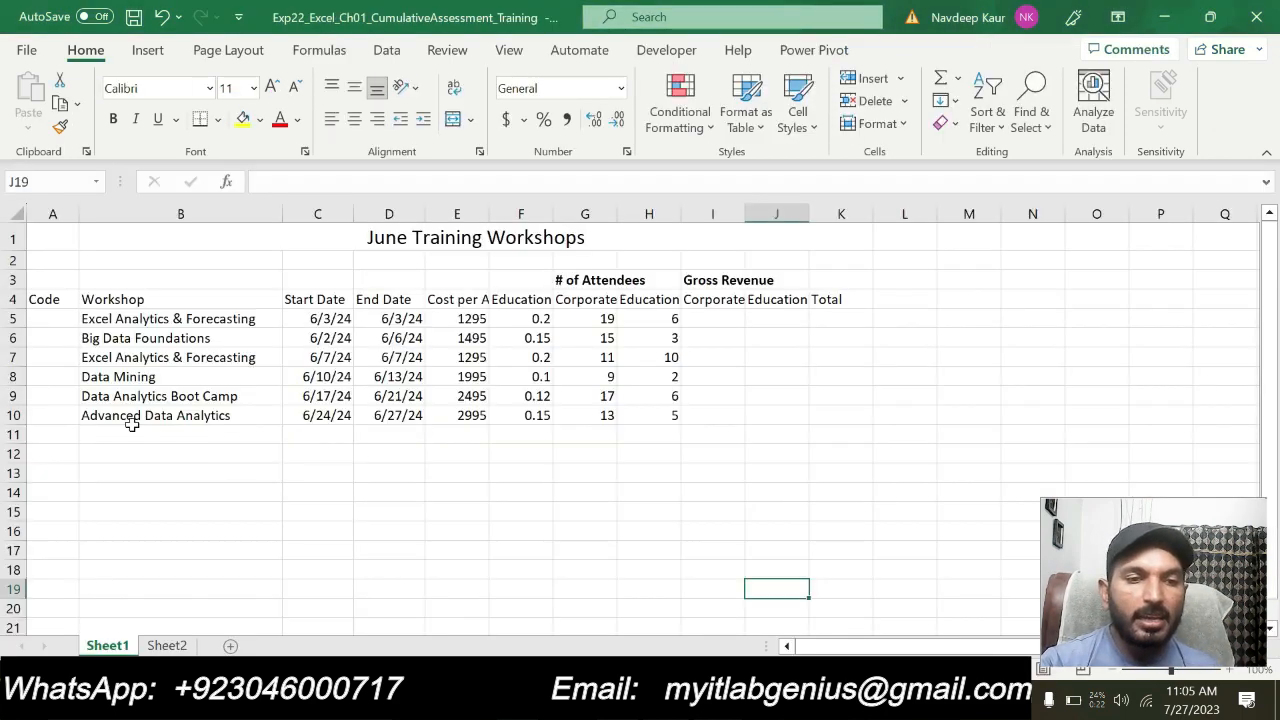
{"action": "left_click", "coordinate": [45, 322]}
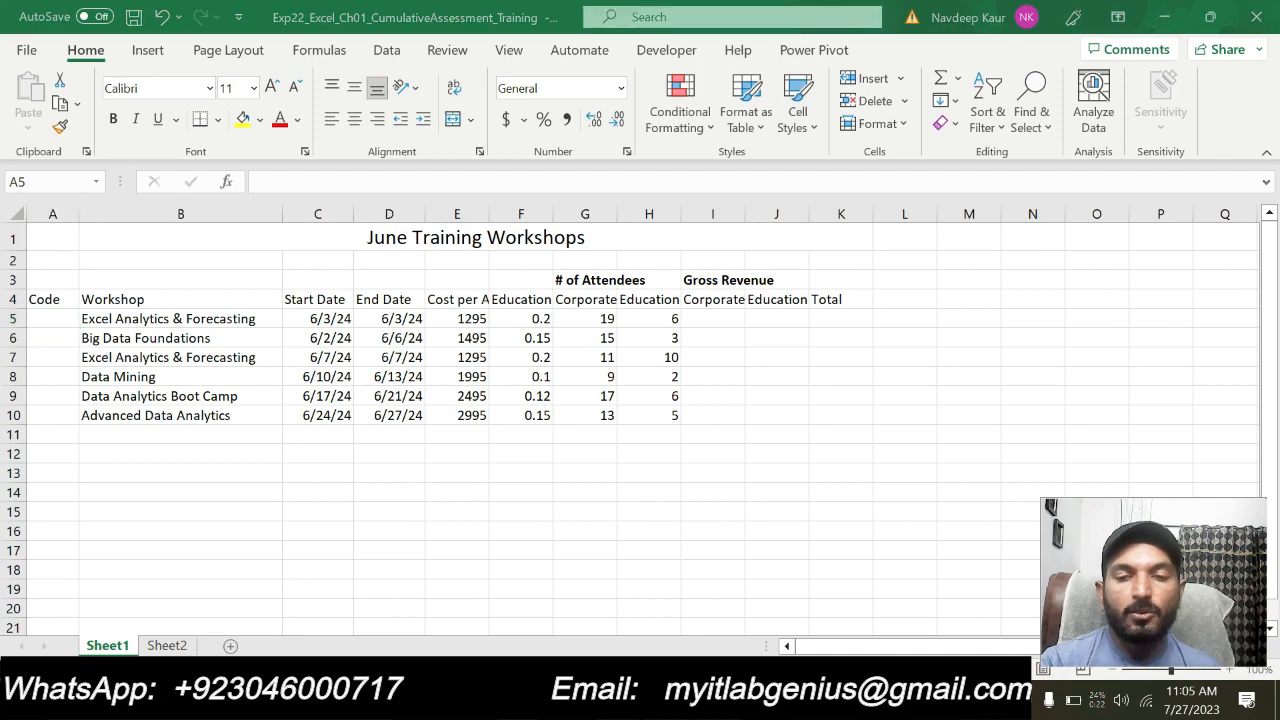
{"action": "key", "text": "alt+Tab"}
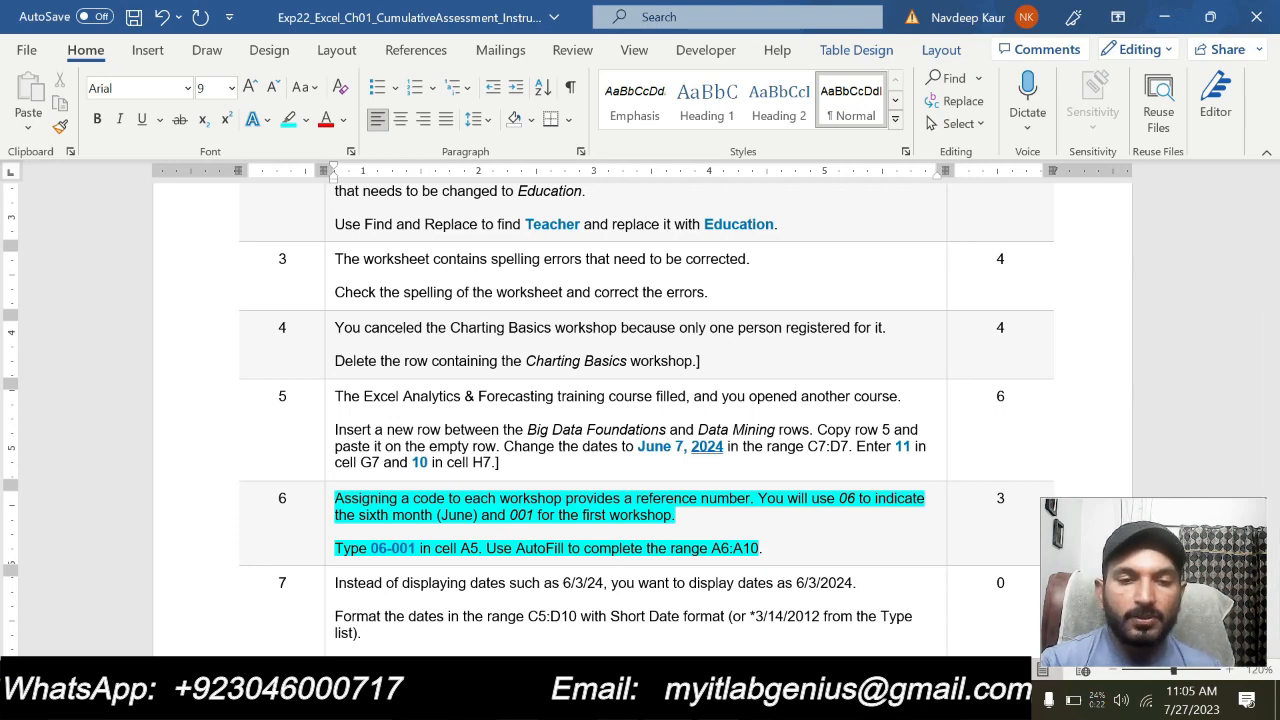
{"action": "key", "text": "alt+Tab"}
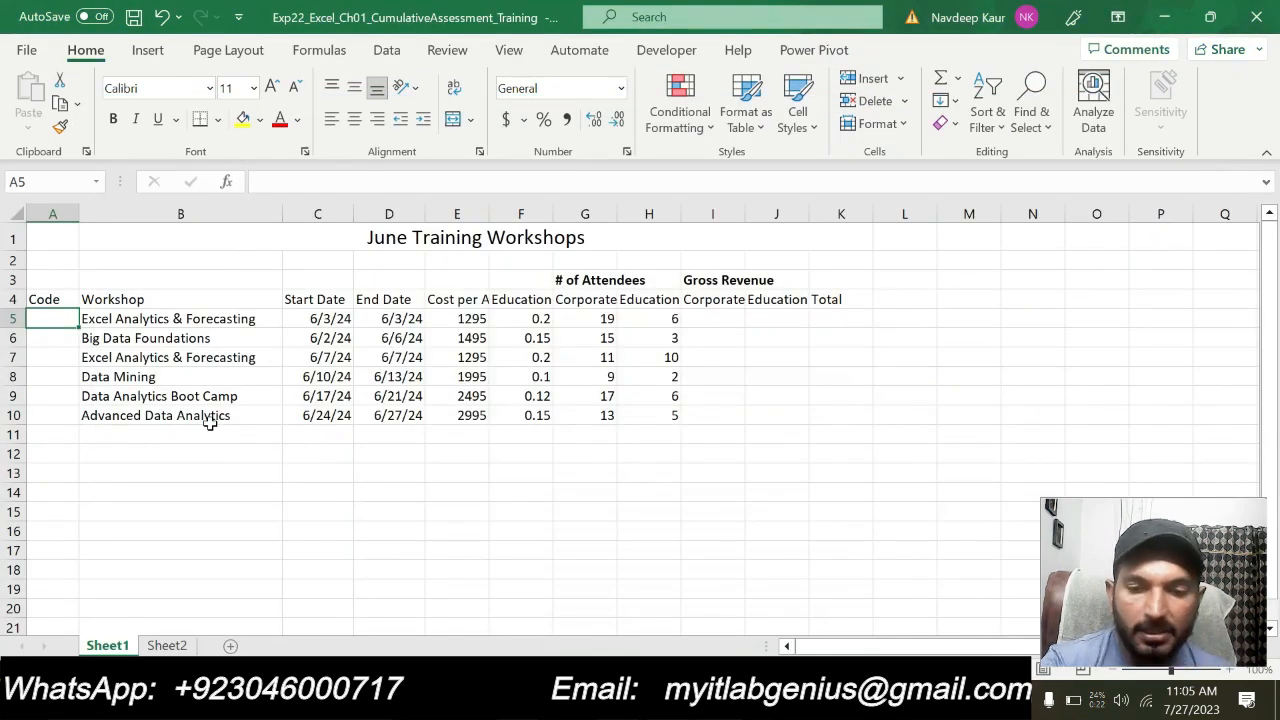
{"action": "type", "text": "06-001"}
{"action": "key", "text": "Return"}
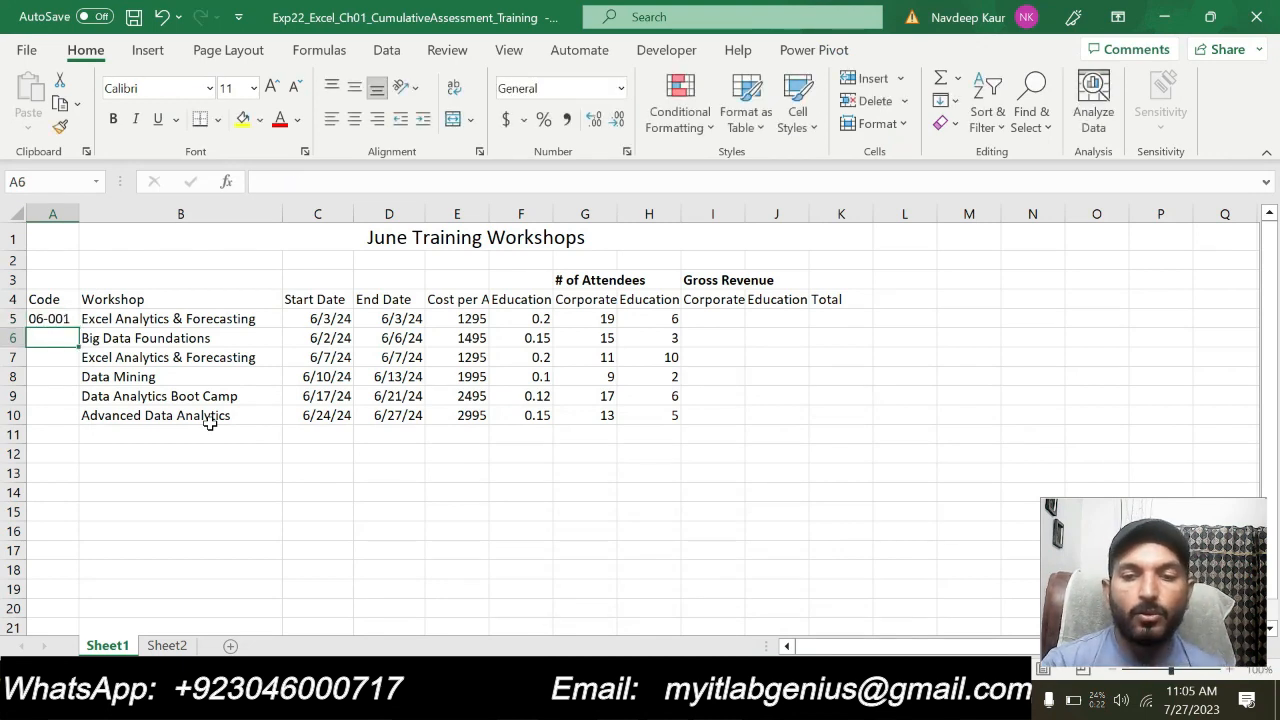
{"action": "left_click", "coordinate": [64, 318]}
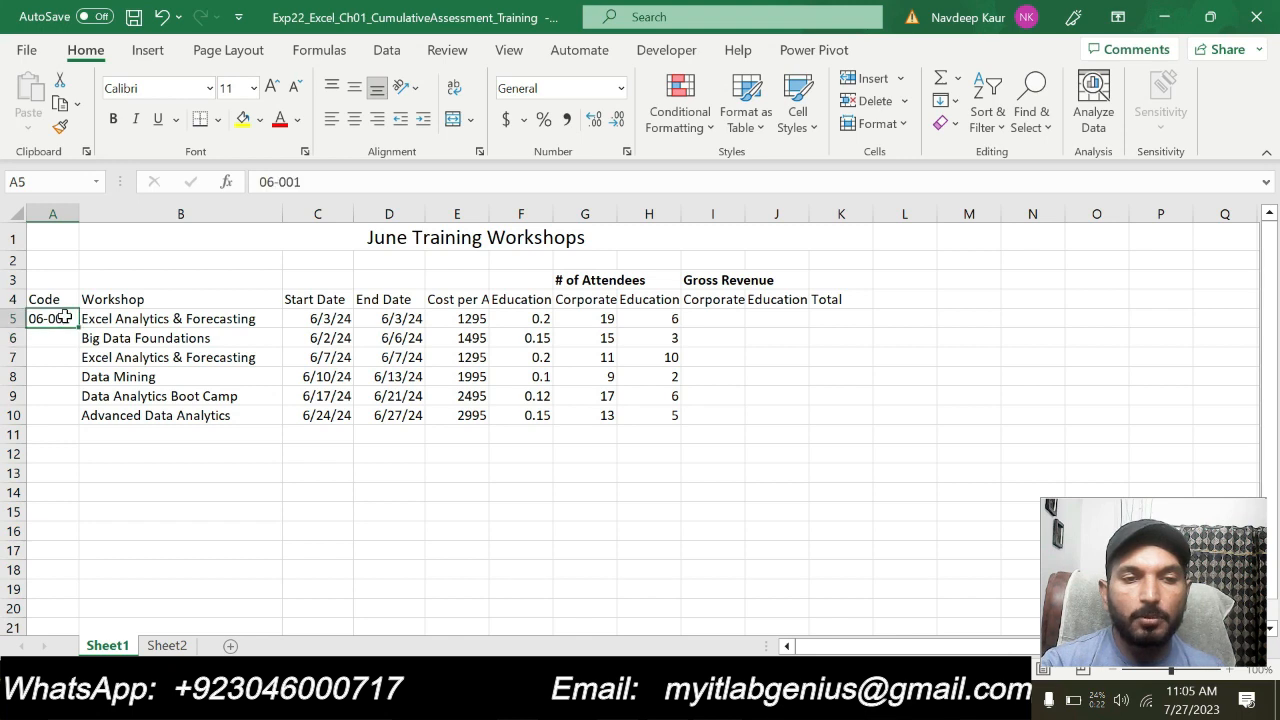
{"action": "left_click_drag", "start_coordinate": [78, 327], "coordinate": [78, 420]}
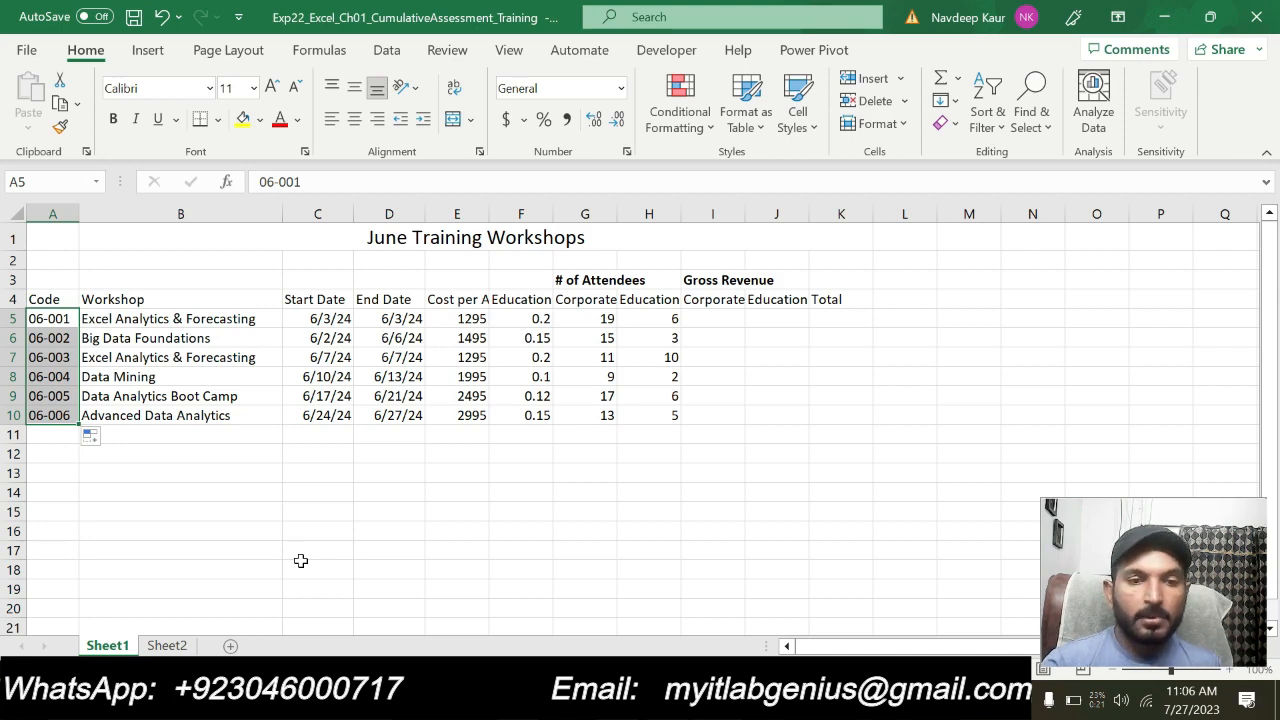
Switch to the Word instructions and remove the turquoise highlight from the whole step 6 text
{"action": "key", "text": "alt+Tab"}
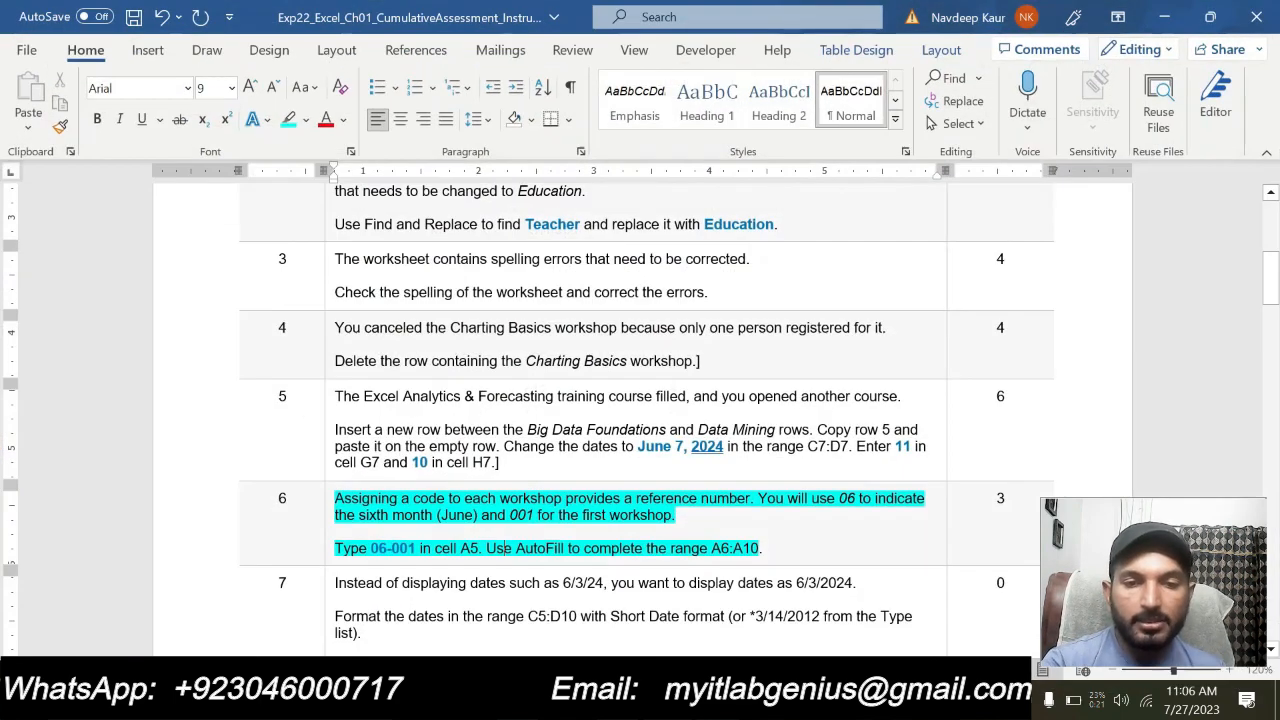
{"action": "left_click_drag", "start_coordinate": [765, 548], "coordinate": [334, 497]}
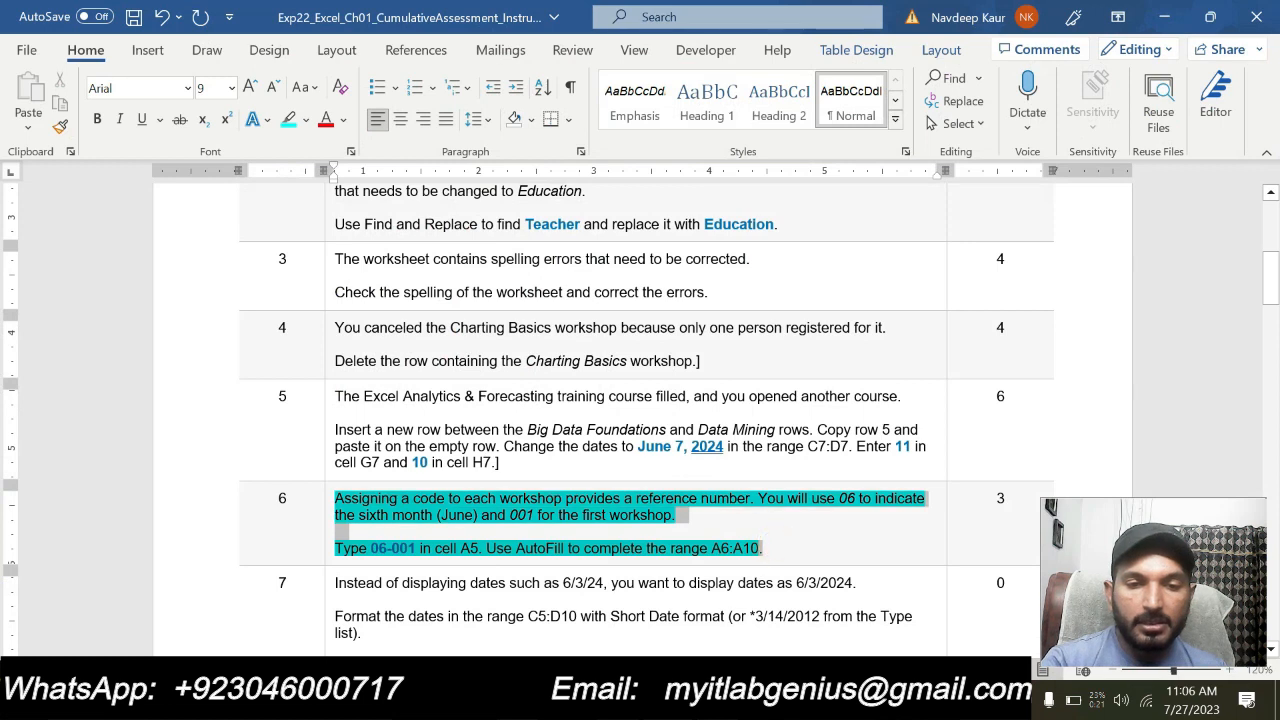
{"action": "left_click", "coordinate": [409, 461]}
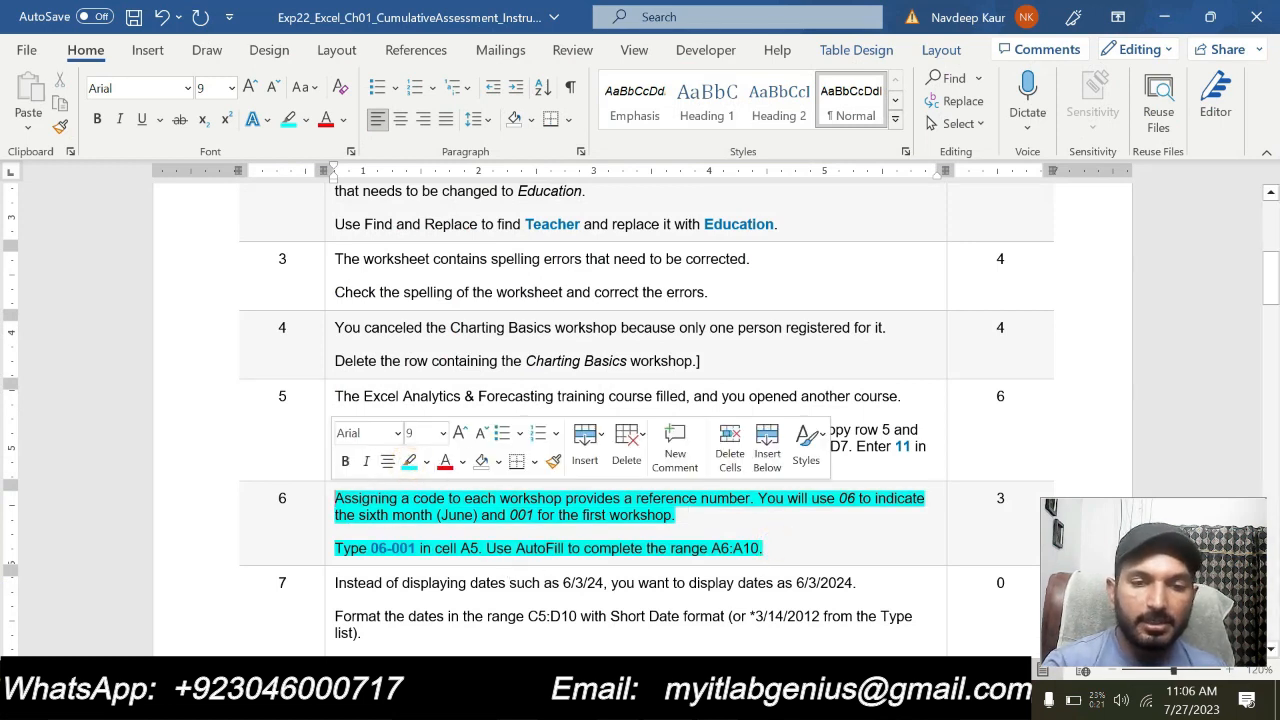
{"action": "mouse_move", "coordinate": [657, 548]}
{"action": "left_mouse_down"}
{"action": "mouse_move", "coordinate": [779, 550]}
{"action": "mouse_move", "coordinate": [345, 515]}
{"action": "mouse_move", "coordinate": [334, 497]}
{"action": "left_mouse_up"}
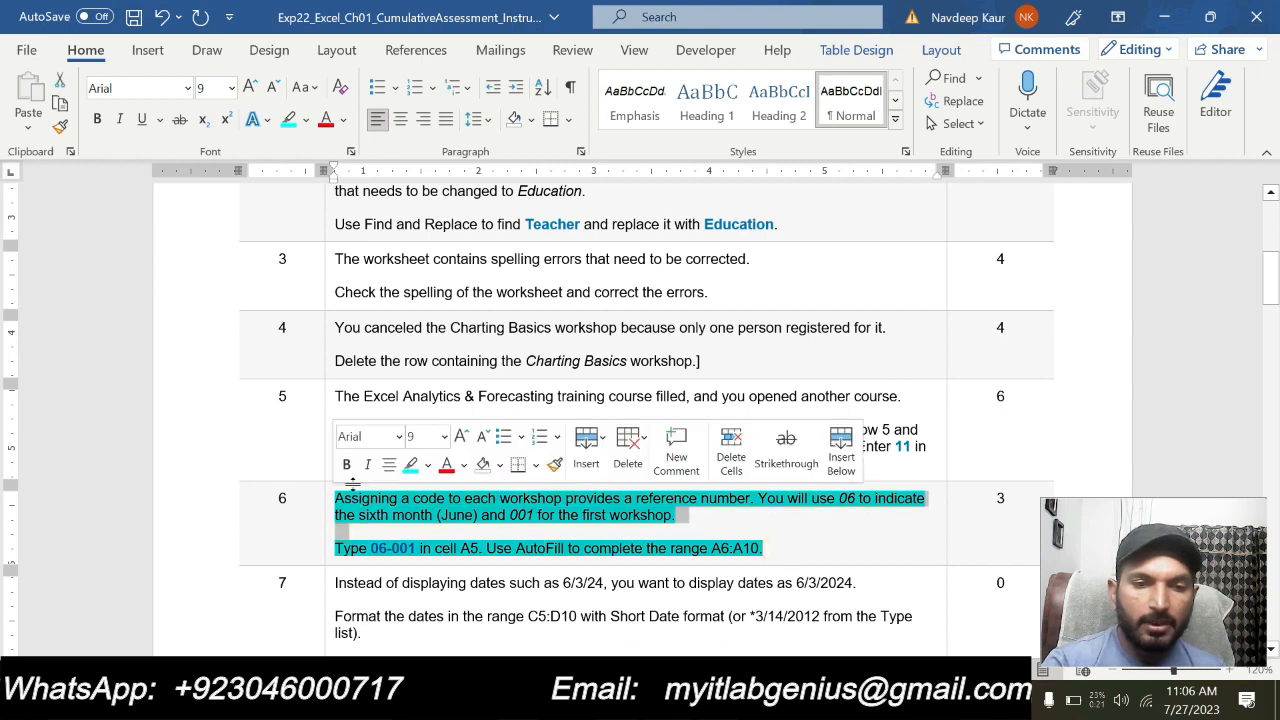
{"action": "left_click", "coordinate": [409, 463]}
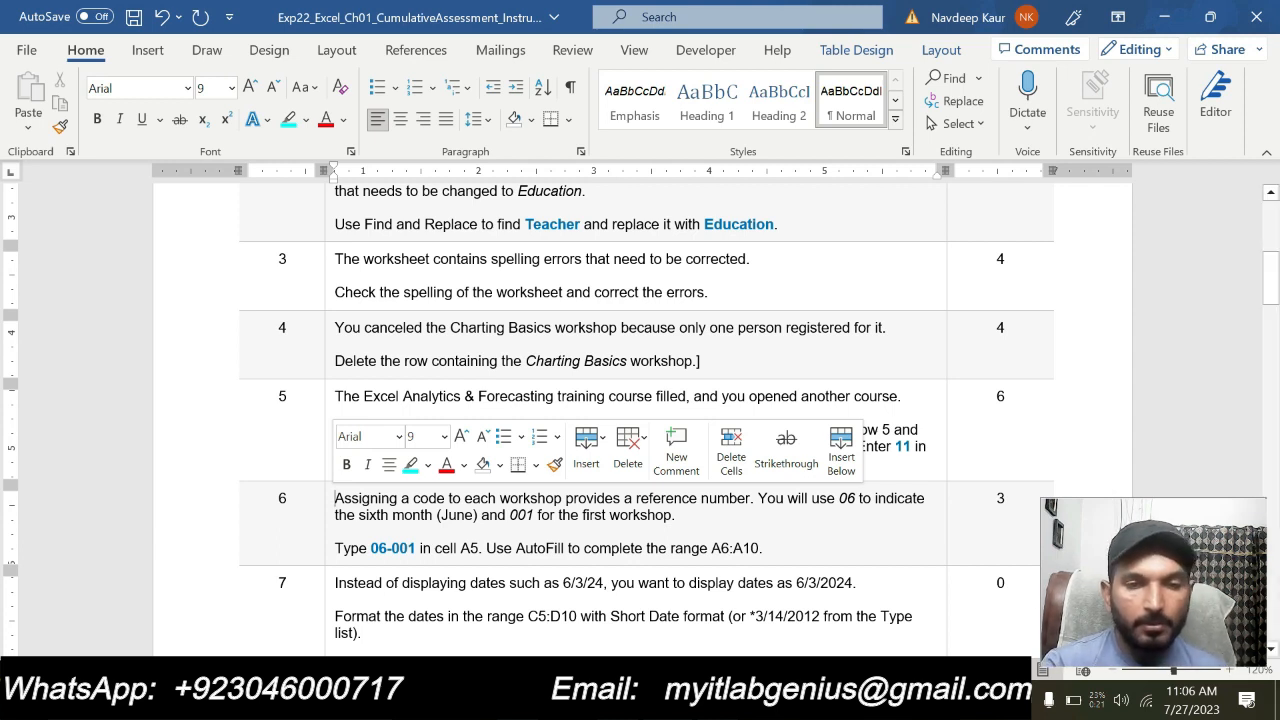
Highlight the whole step 7 instruction about the date format, including its note, in turquoise
{"action": "scroll", "coordinate": [640, 420], "scroll_direction": "down", "scroll_amount": 3}
{"action": "left_click_drag", "start_coordinate": [650, 497], "coordinate": [334, 414]}
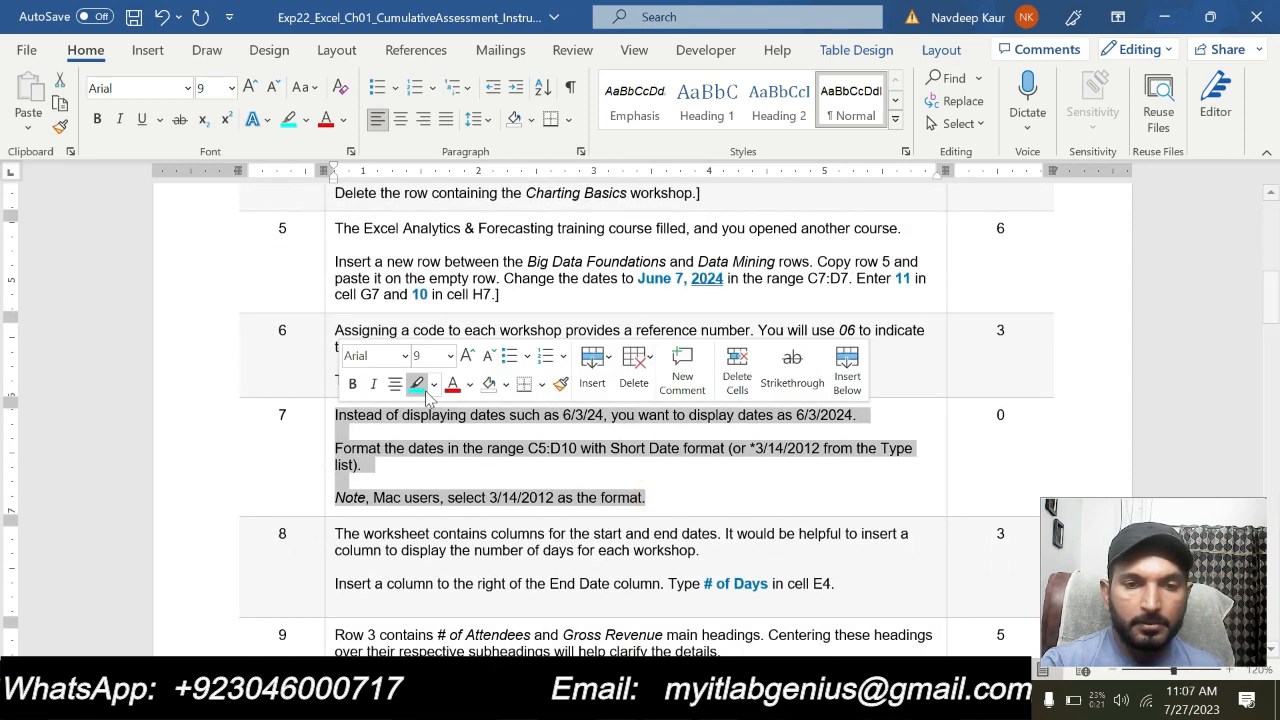
{"action": "left_click", "coordinate": [417, 384]}
{"action": "left_click", "coordinate": [510, 497]}
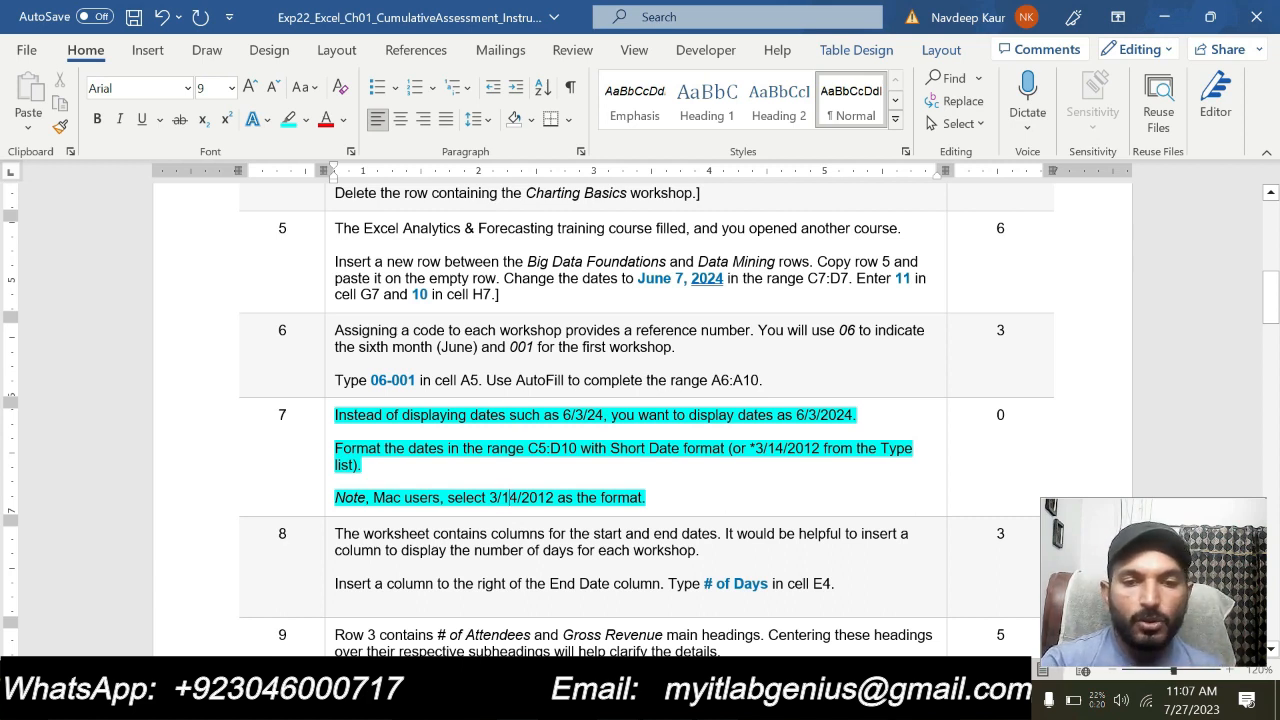
Copy the range reference C5:D10 from step 7 and use it to select those cells in the Excel workbook
{"action": "left_click_drag", "start_coordinate": [527, 448], "coordinate": [578, 448]}
{"action": "key", "text": "ctrl+c"}
{"action": "key", "text": "alt+Tab"}
{"action": "left_click", "coordinate": [40, 181]}
{"action": "key", "text": "ctrl+v"}
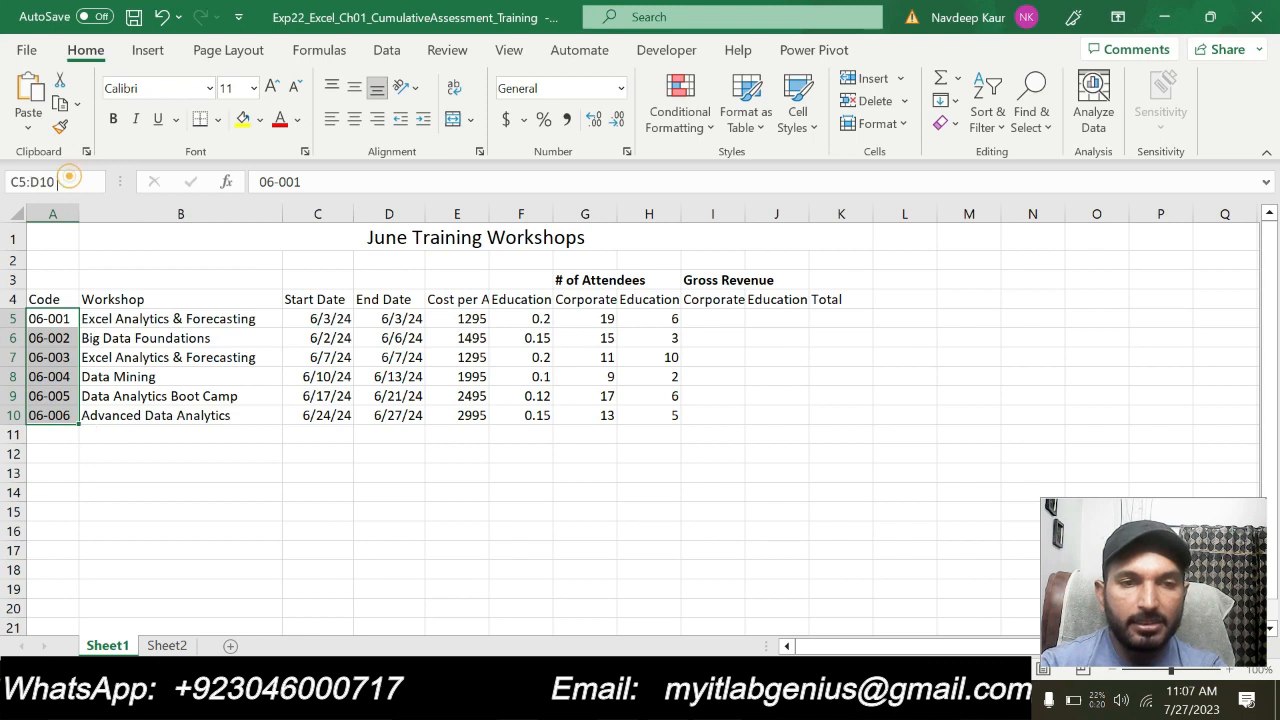
{"action": "key", "text": "Return"}
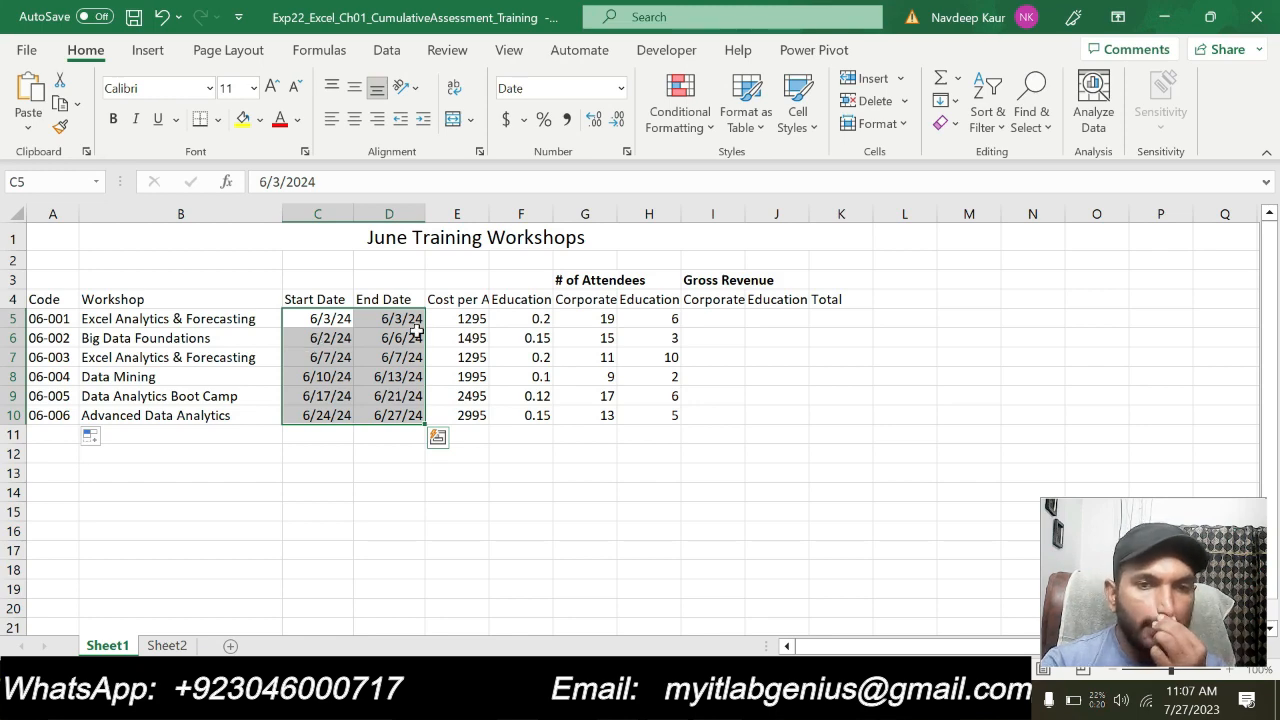
Apply the *3/14/2012 date format to the selected start and end dates, checking the format against the Word instructions
{"action": "left_click", "coordinate": [626, 151]}
{"action": "left_click_drag", "start_coordinate": [669, 88], "coordinate": [505, 69]}
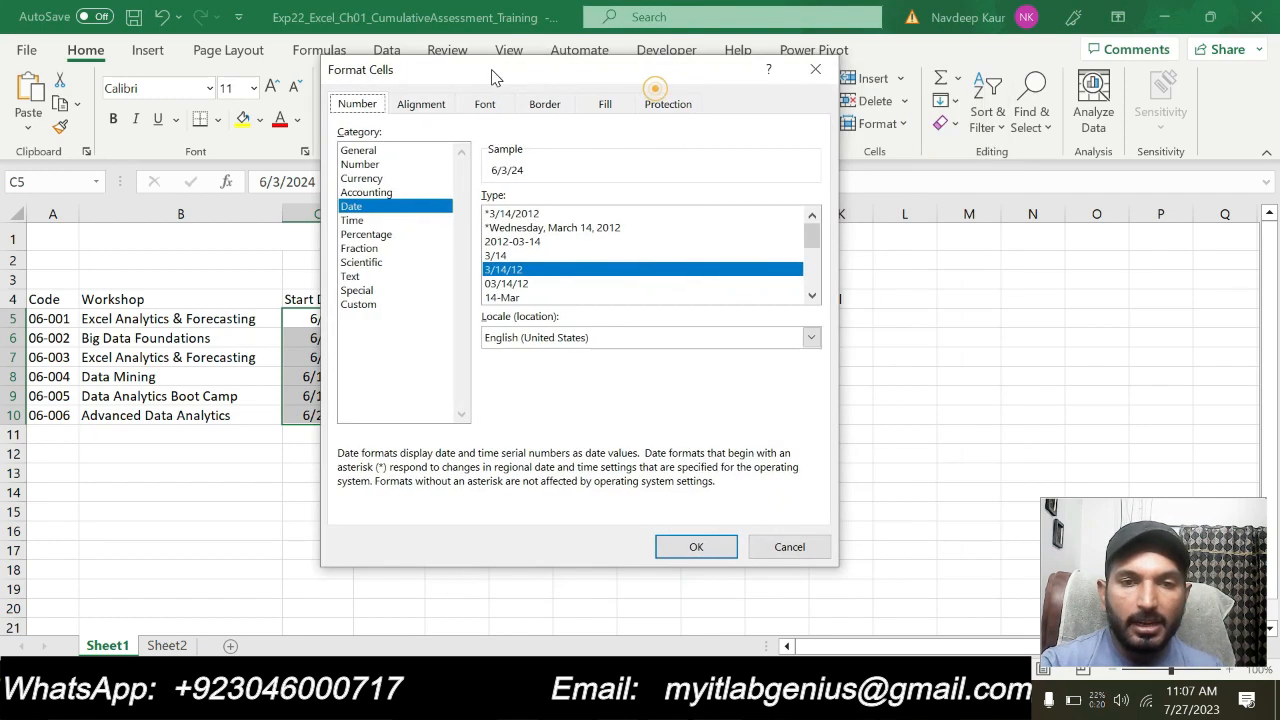
{"action": "left_click", "coordinate": [507, 215]}
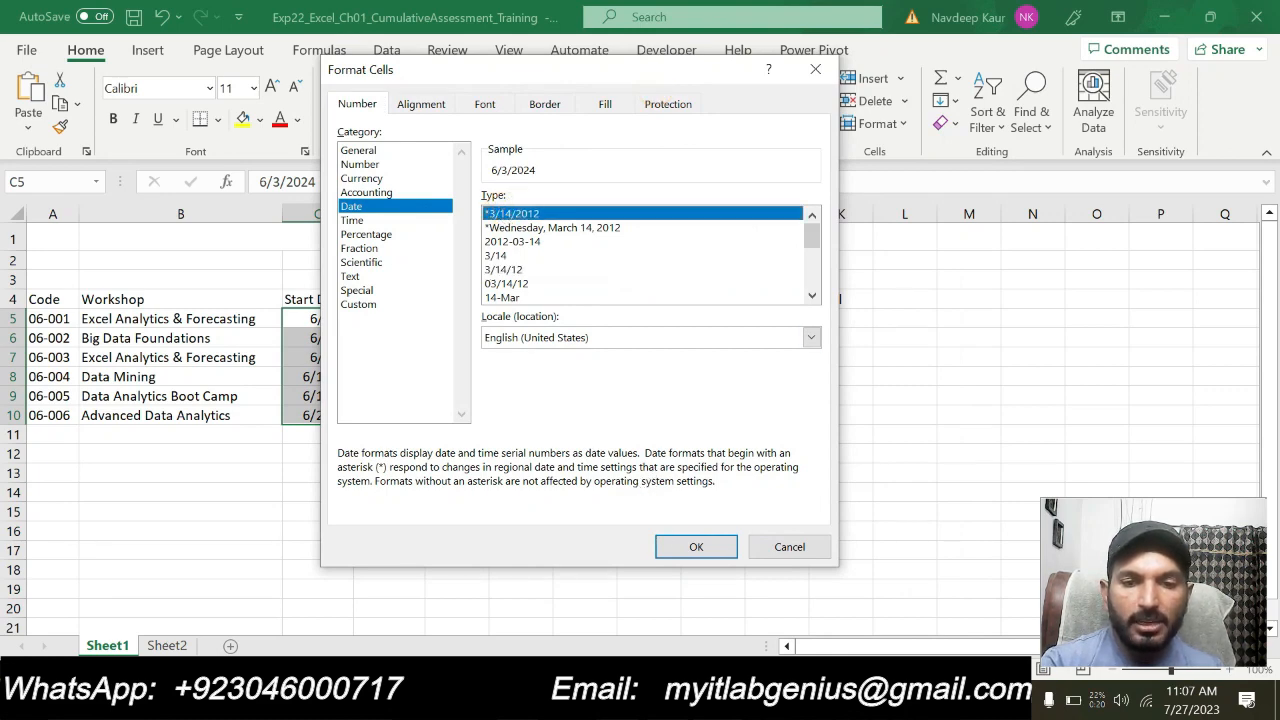
{"action": "key", "text": "alt+Tab"}
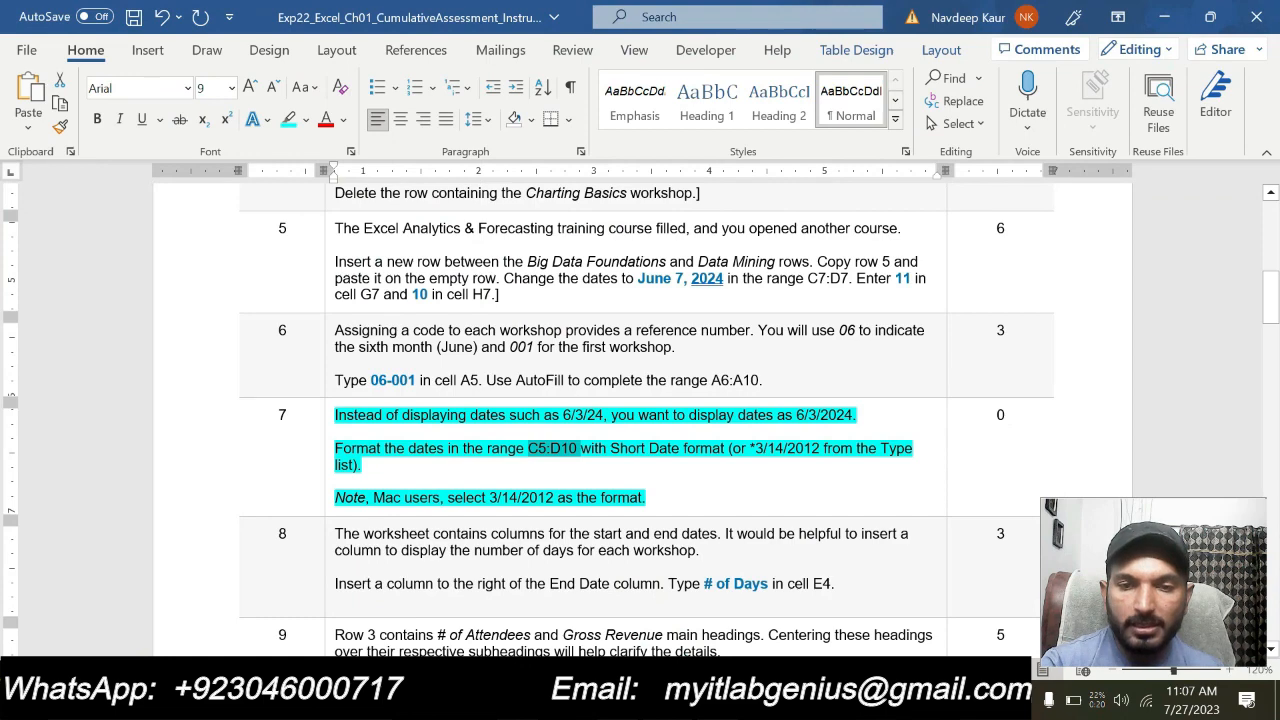
{"action": "left_click_drag", "start_coordinate": [754, 448], "coordinate": [824, 448]}
{"action": "key", "text": "alt+Tab"}
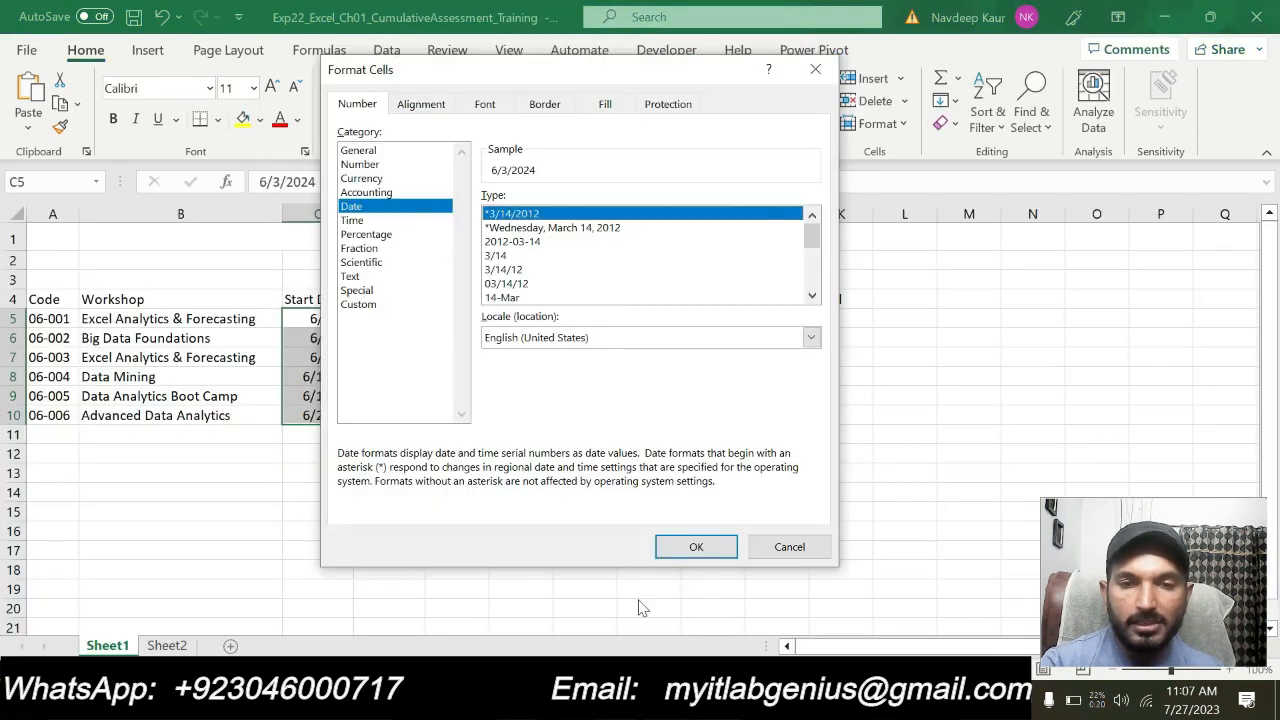
{"action": "left_click", "coordinate": [686, 546]}
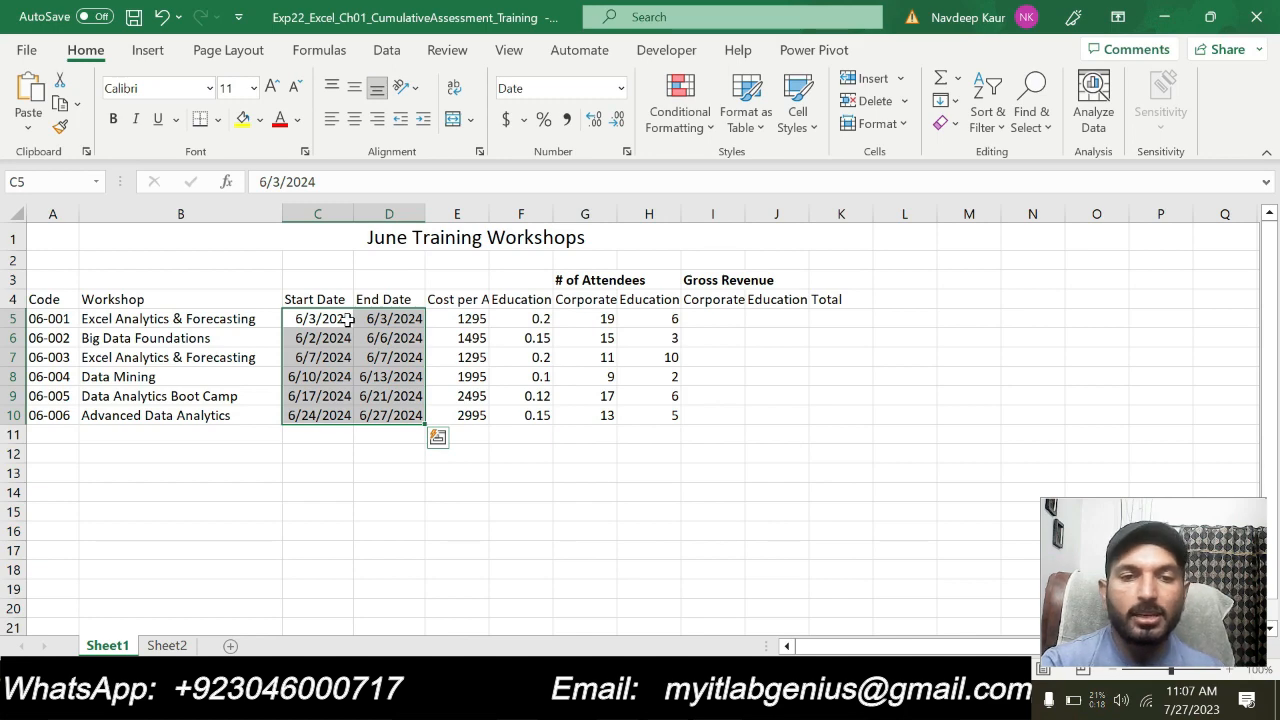
{"action": "left_click", "coordinate": [457, 549]}
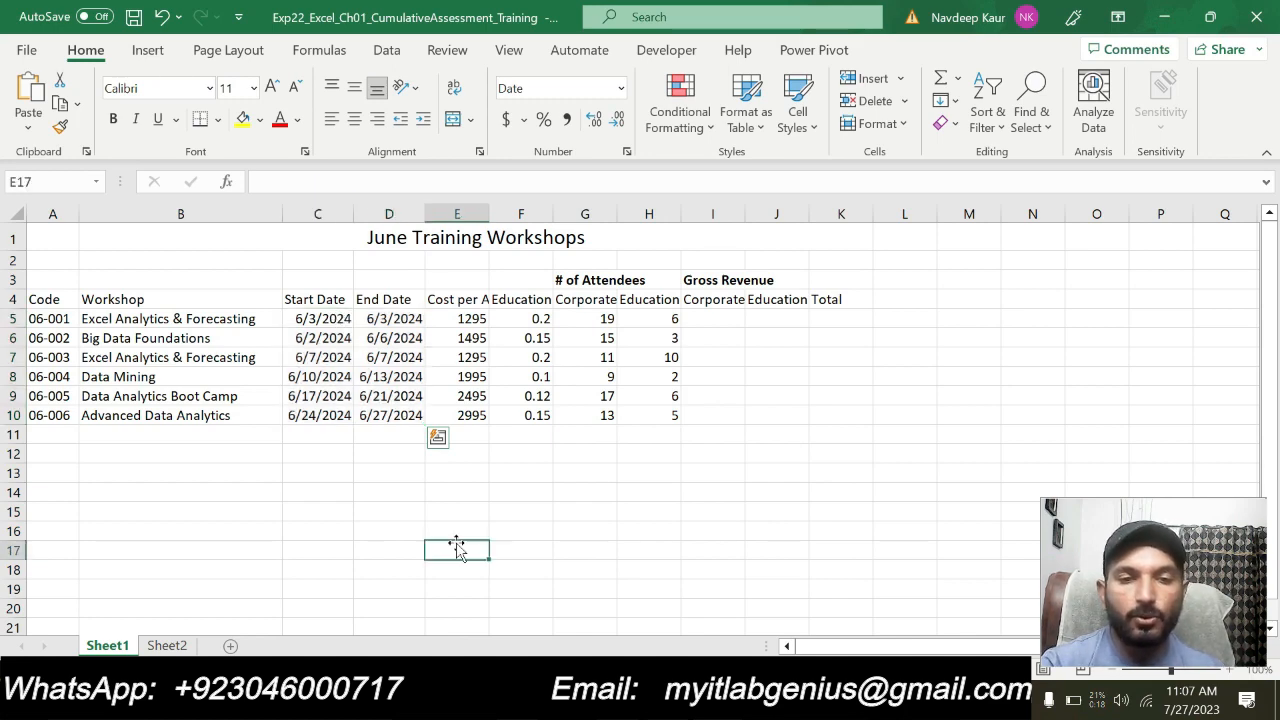
Switch to the Word instructions and remove the turquoise highlight from the whole step 7 text
{"action": "key", "text": "alt+Tab"}
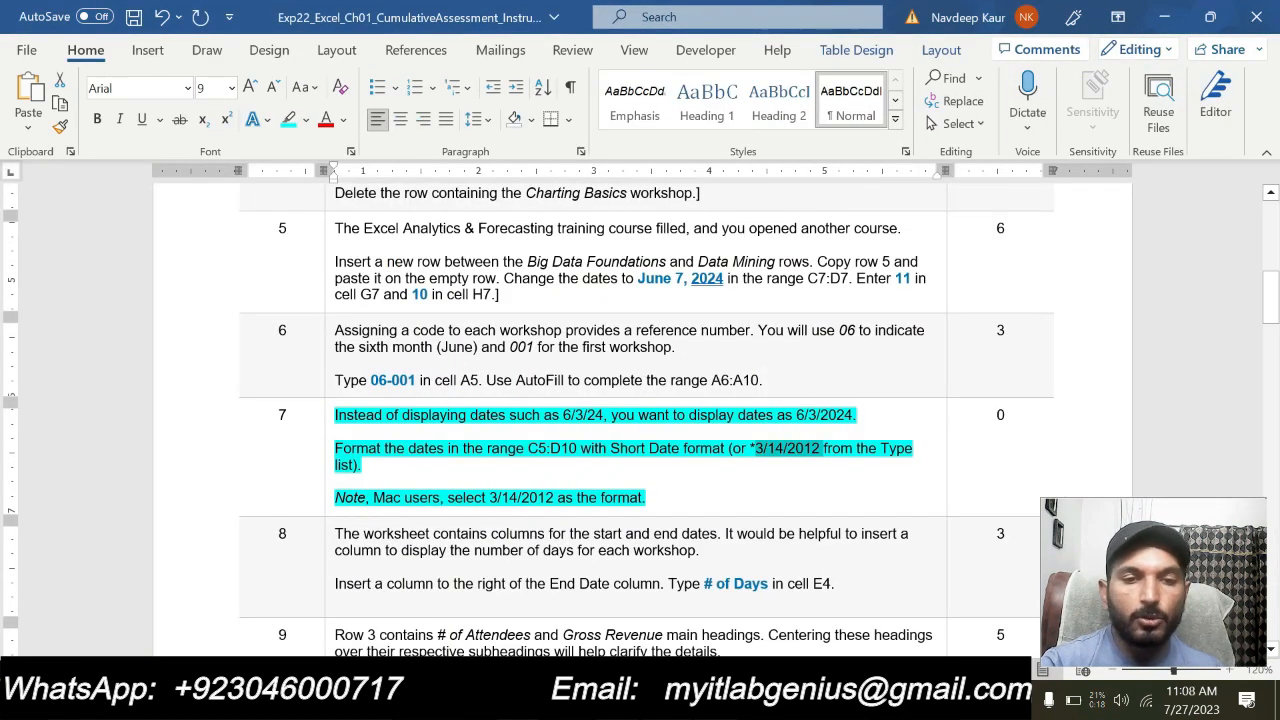
{"action": "left_click_drag", "start_coordinate": [648, 497], "coordinate": [335, 414]}
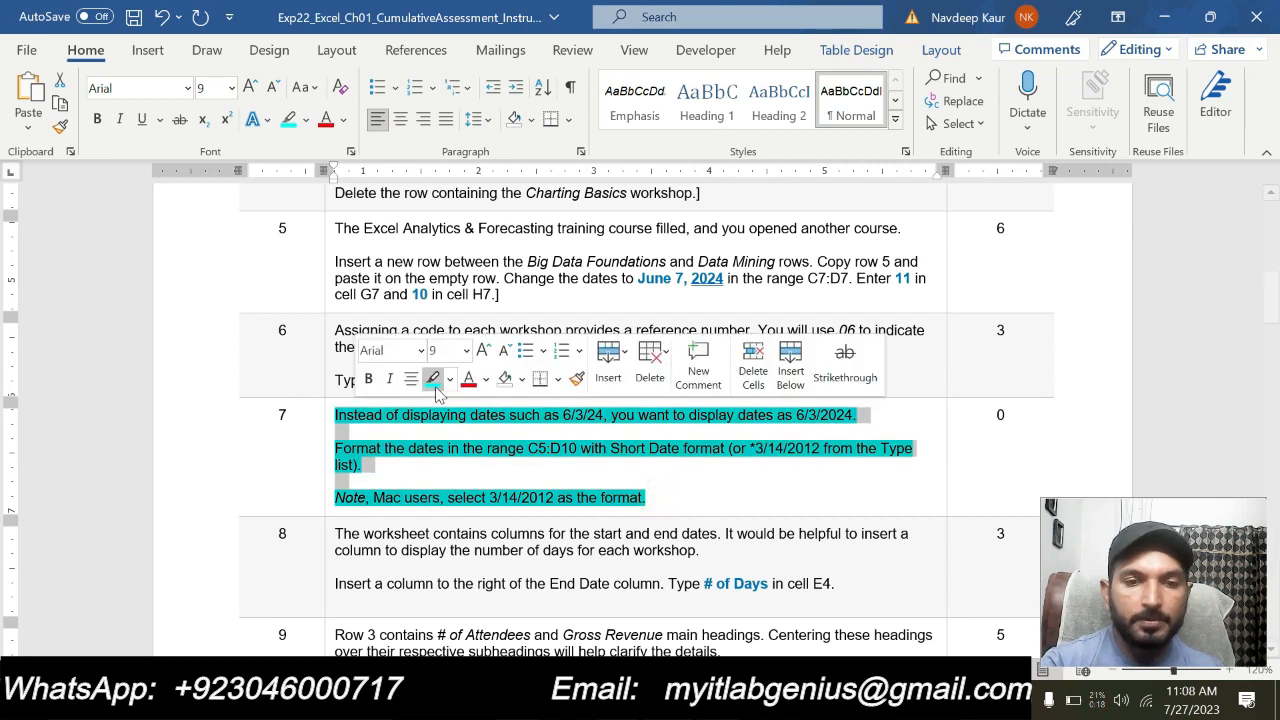
{"action": "left_click", "coordinate": [433, 380]}
{"action": "left_click", "coordinate": [702, 493]}
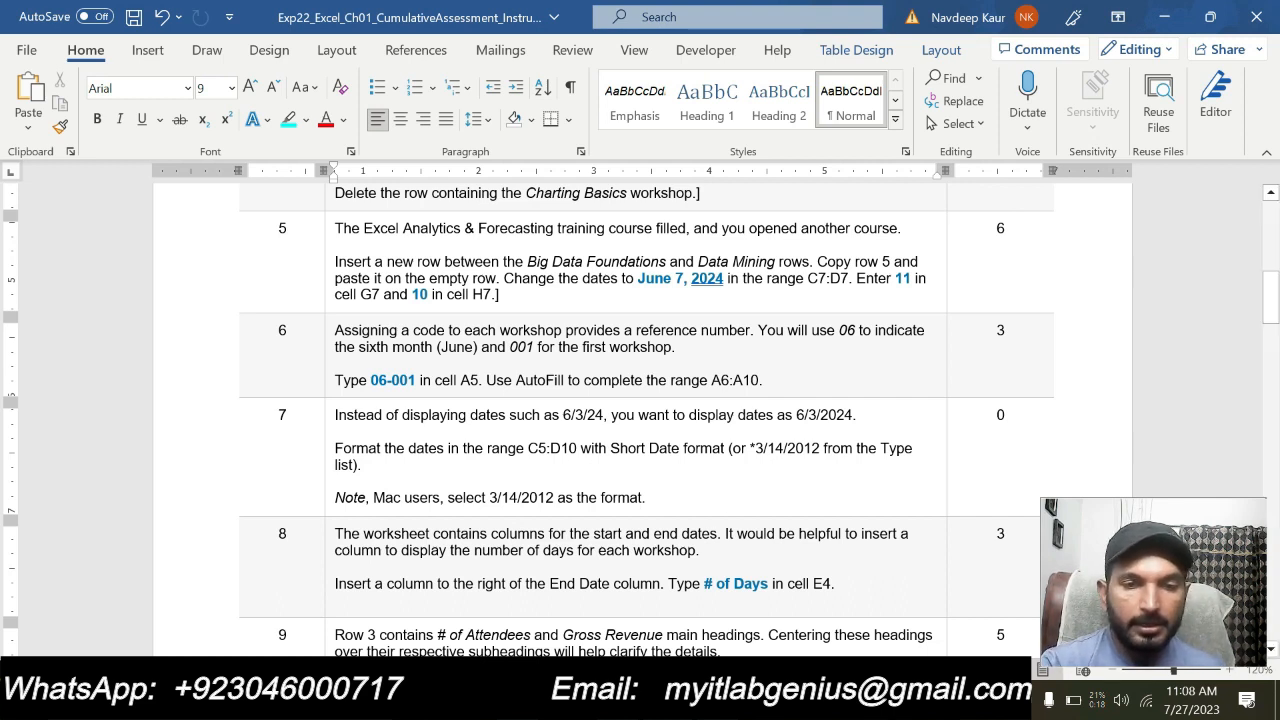
Highlight the step 8 instruction about inserting a column for the number of days in turquoise
{"action": "scroll", "coordinate": [640, 420], "scroll_direction": "down", "scroll_amount": 3}
{"action": "left_click_drag", "start_coordinate": [847, 468], "coordinate": [336, 422]}
{"action": "left_click", "coordinate": [412, 393]}
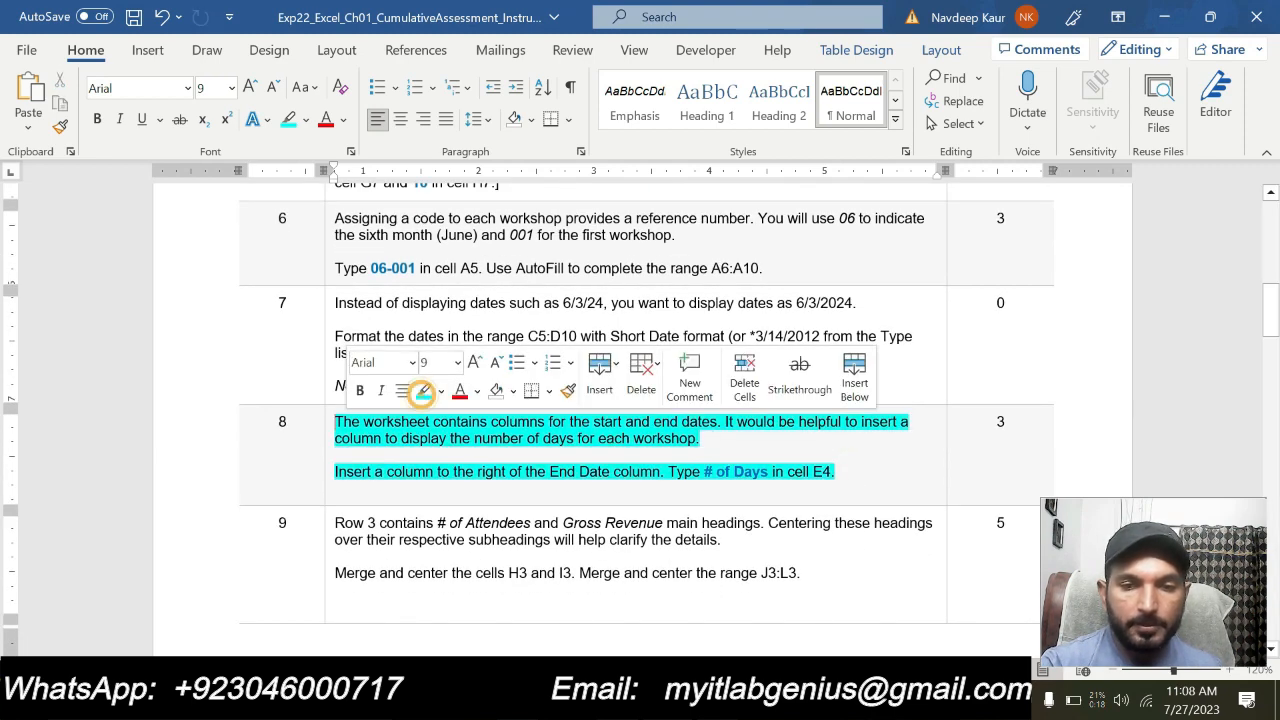
{"action": "left_click", "coordinate": [722, 488]}
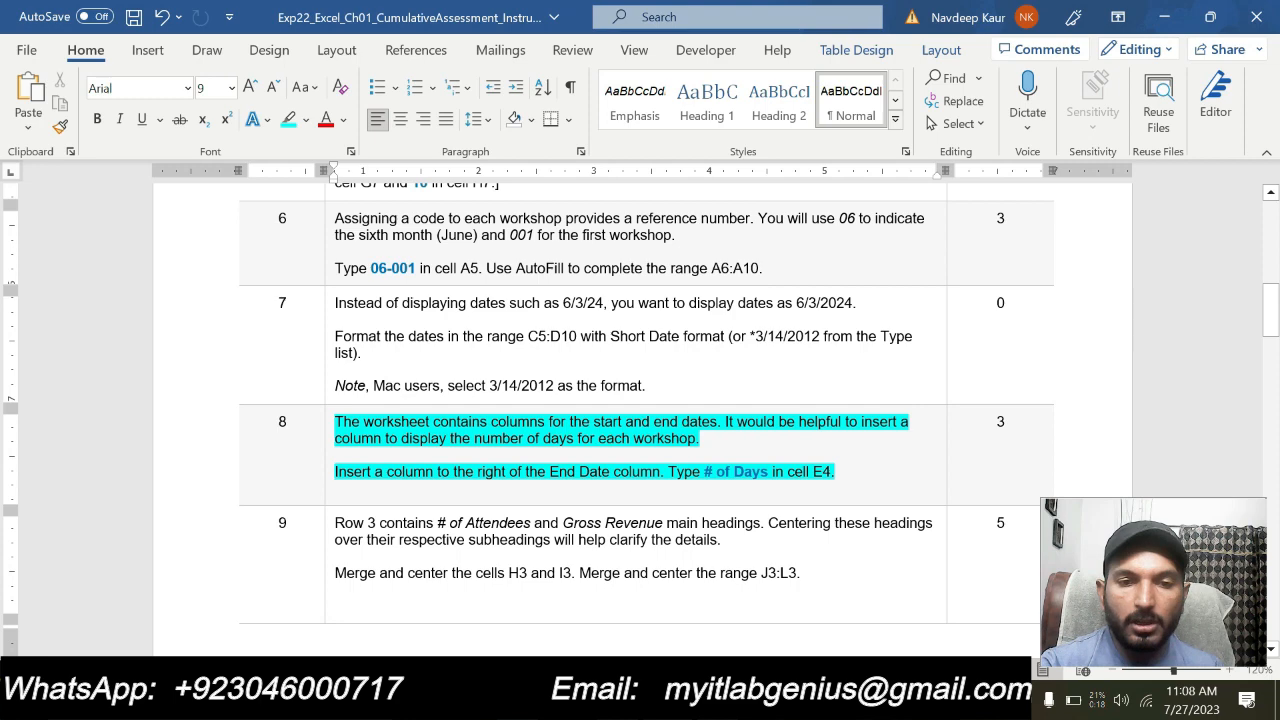
Recheck step 8 in the Word instructions and insert a blank column after the End Date column in the Excel workbook
{"action": "key", "text": "alt+Tab"}
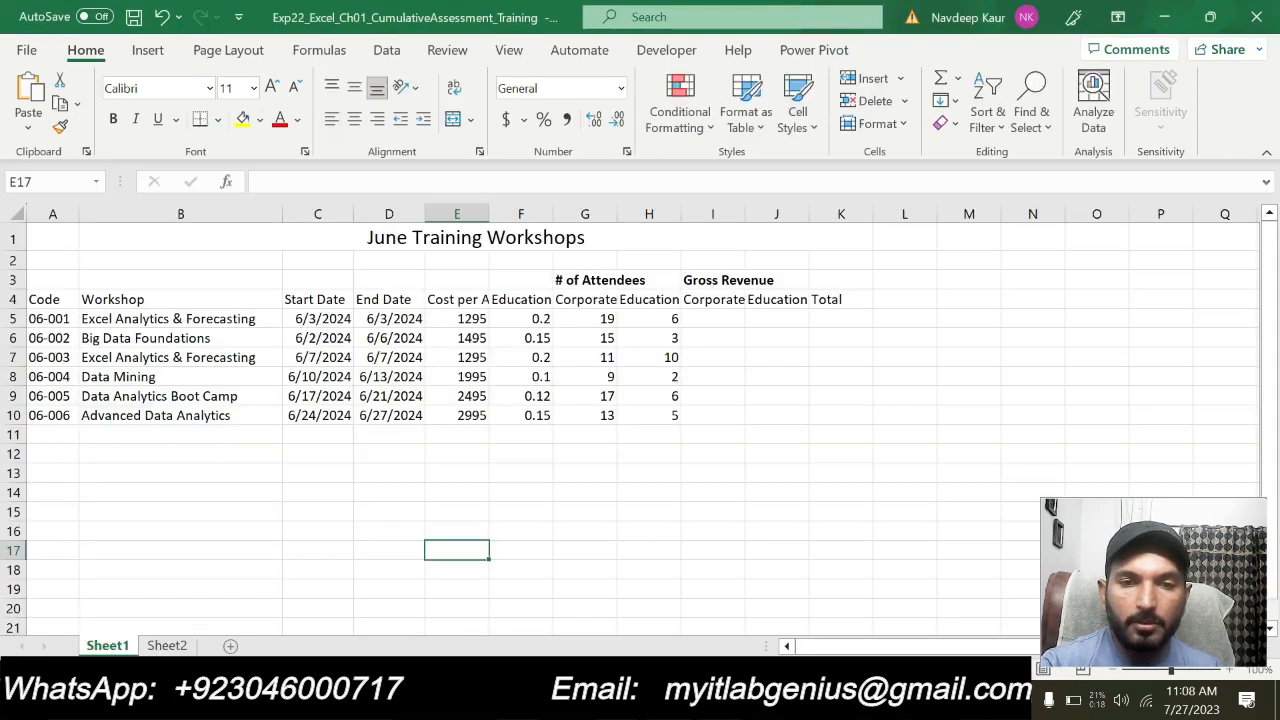
{"action": "left_click", "coordinate": [364, 298]}
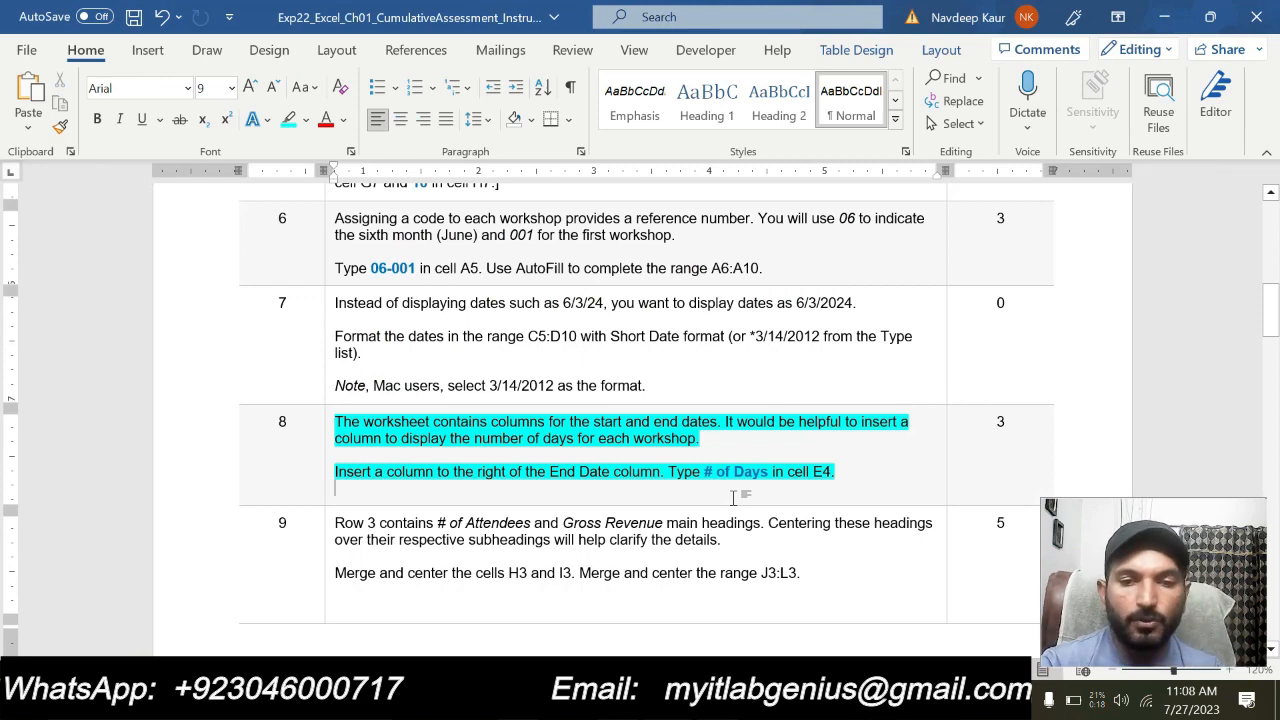
{"action": "left_click", "coordinate": [733, 497]}
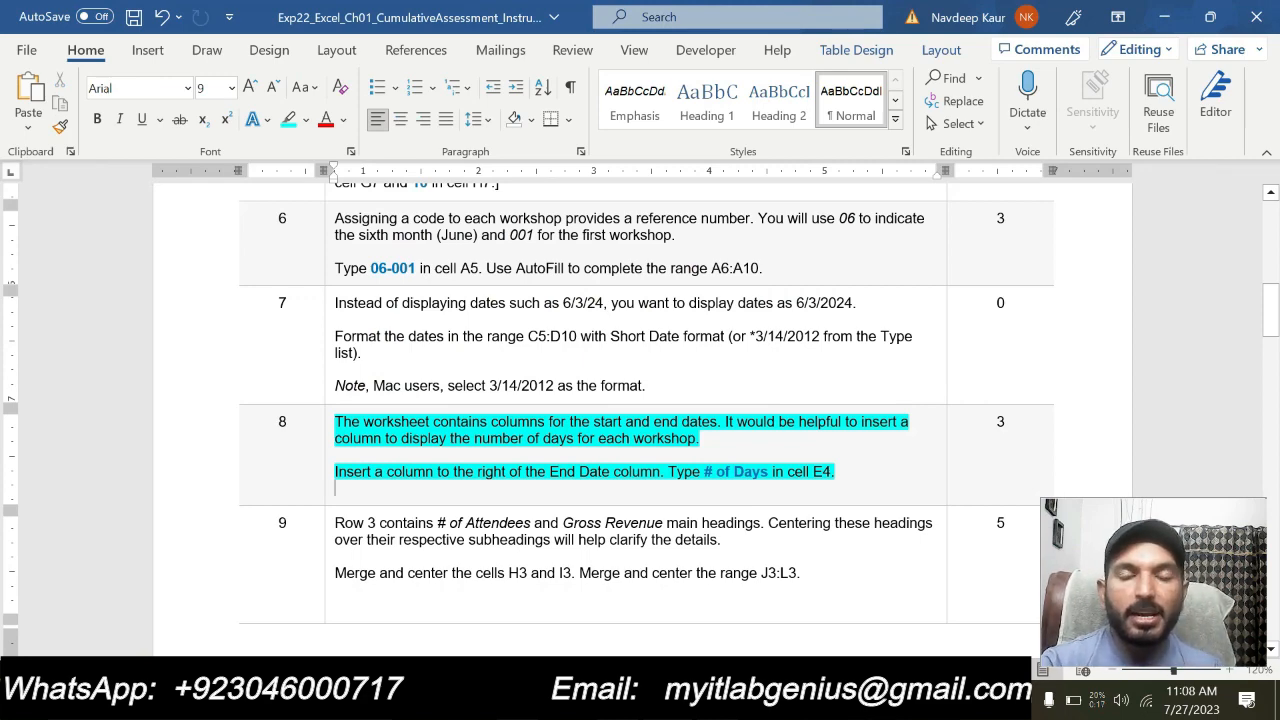
{"action": "key", "text": "alt+Tab"}
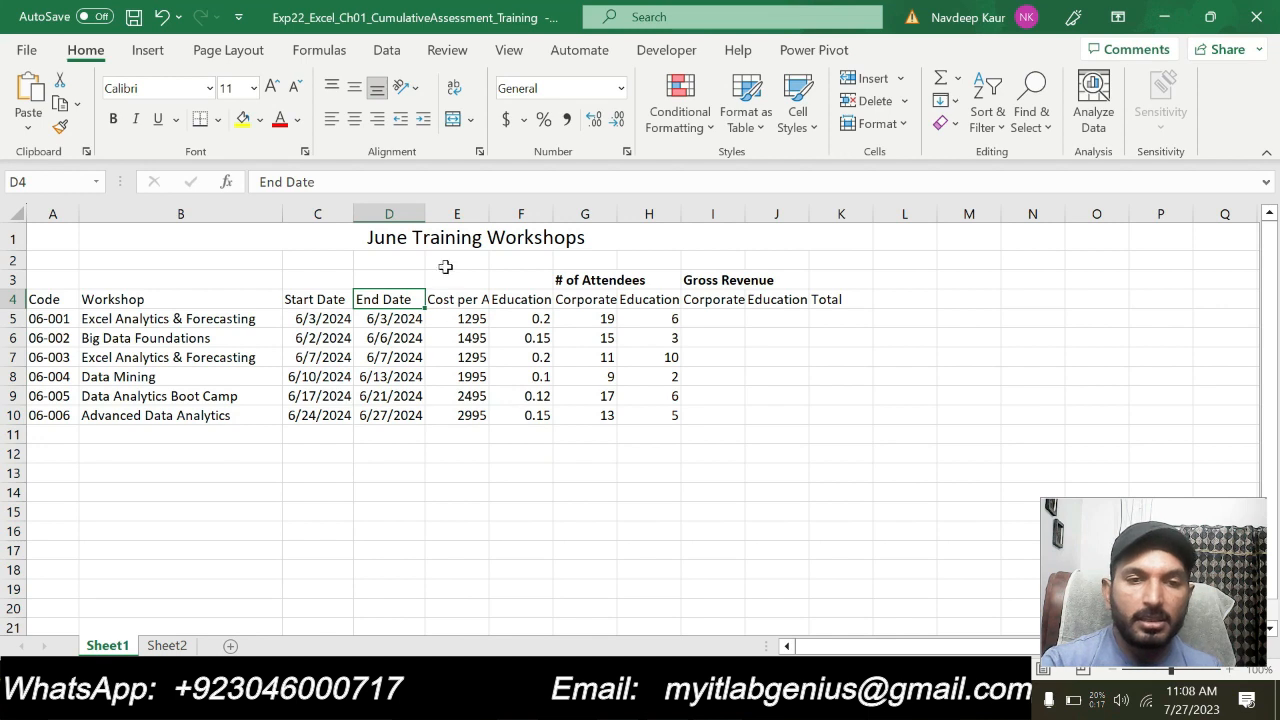
{"action": "right_click", "coordinate": [457, 214]}
{"action": "left_click", "coordinate": [521, 419]}
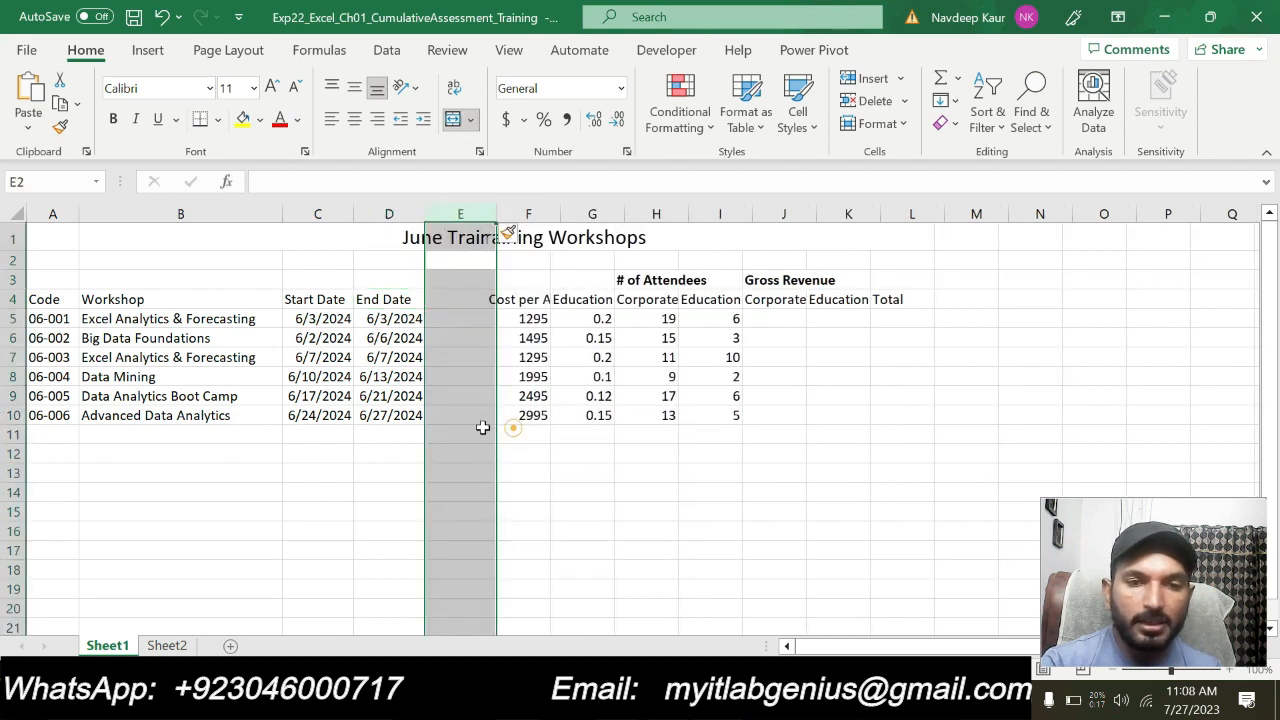
Recheck step 8 in the Word instructions and enter the heading # of Days in cell E4 of the Excel workbook
{"action": "left_click", "coordinate": [449, 299]}
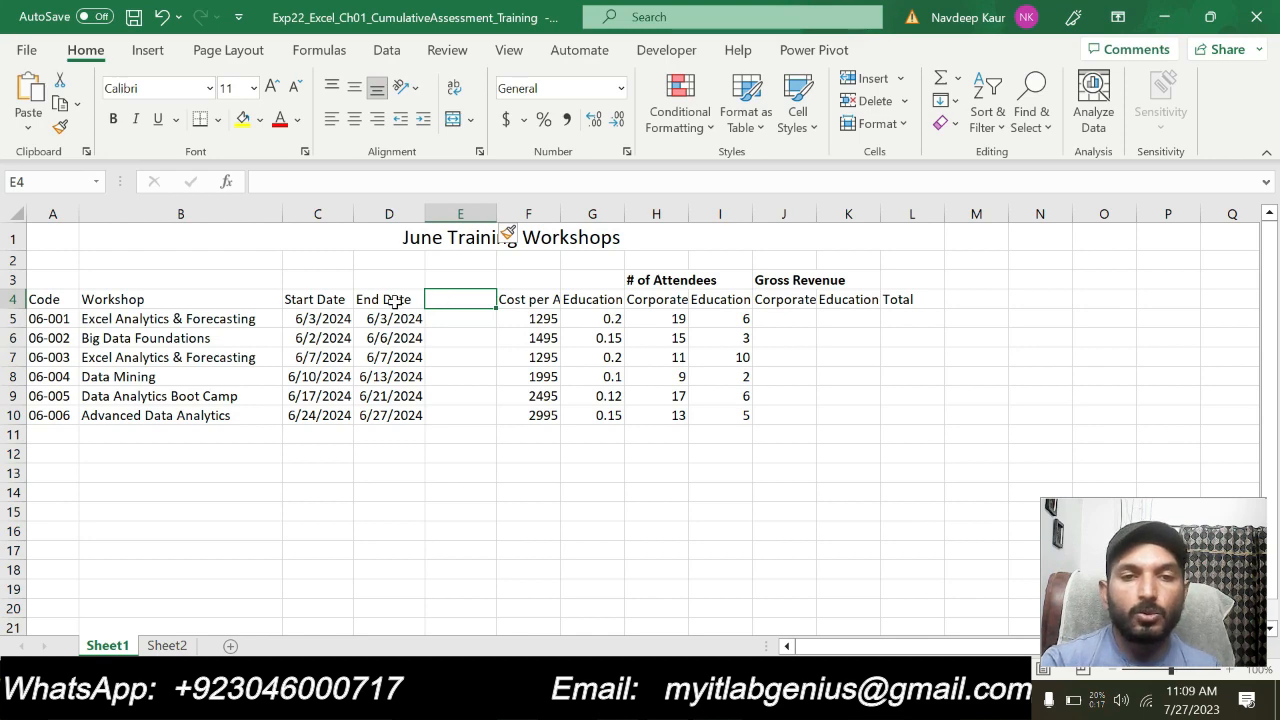
{"action": "left_click", "coordinate": [686, 700]}
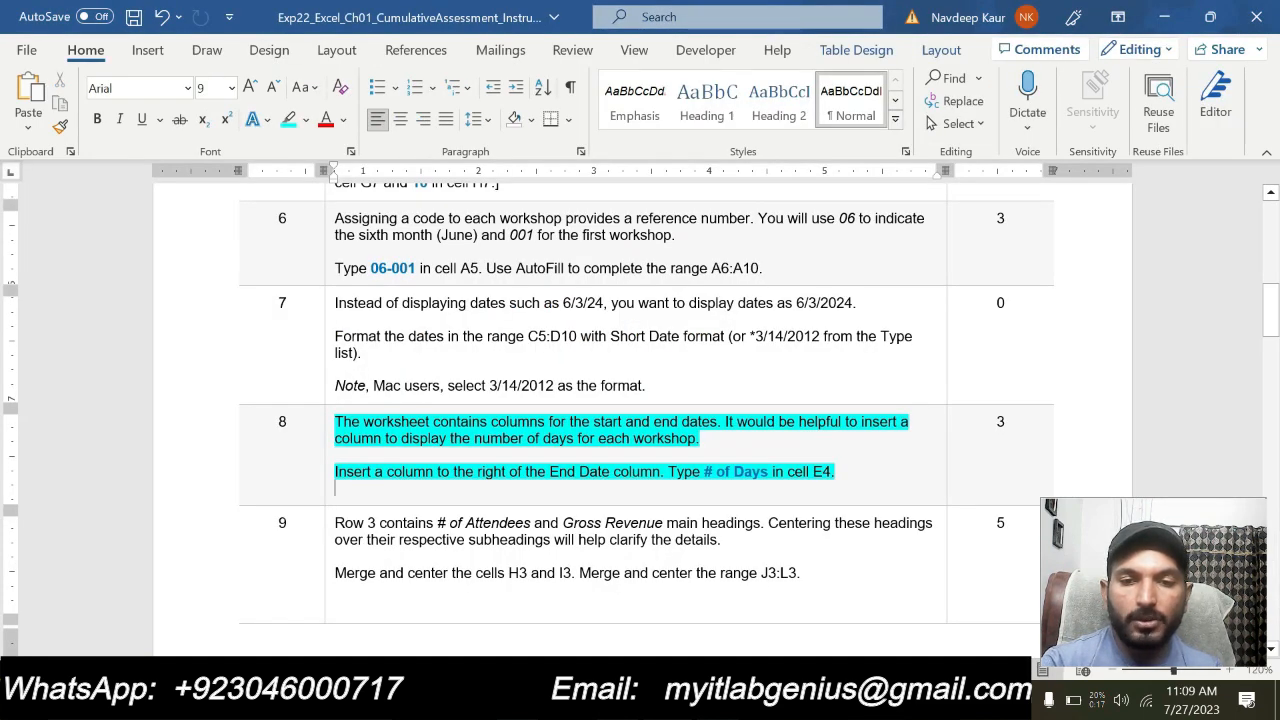
{"action": "left_click", "coordinate": [700, 700]}
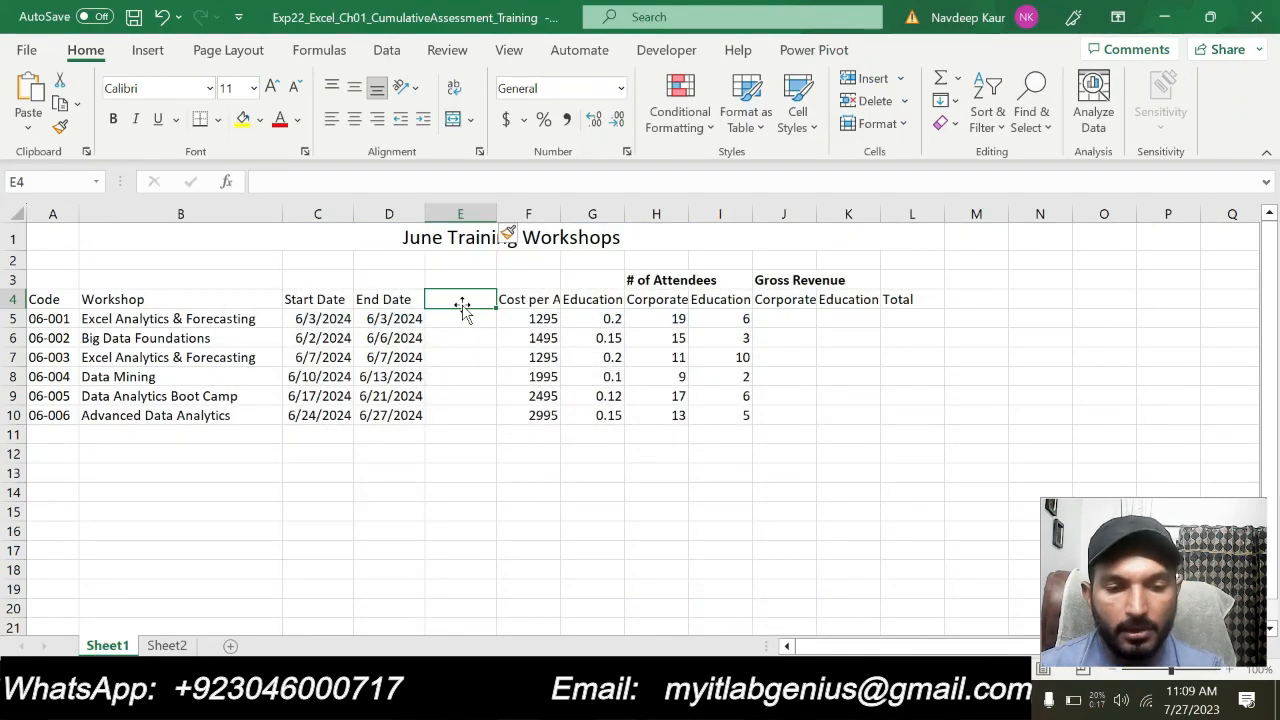
{"action": "type", "text": "# of"}
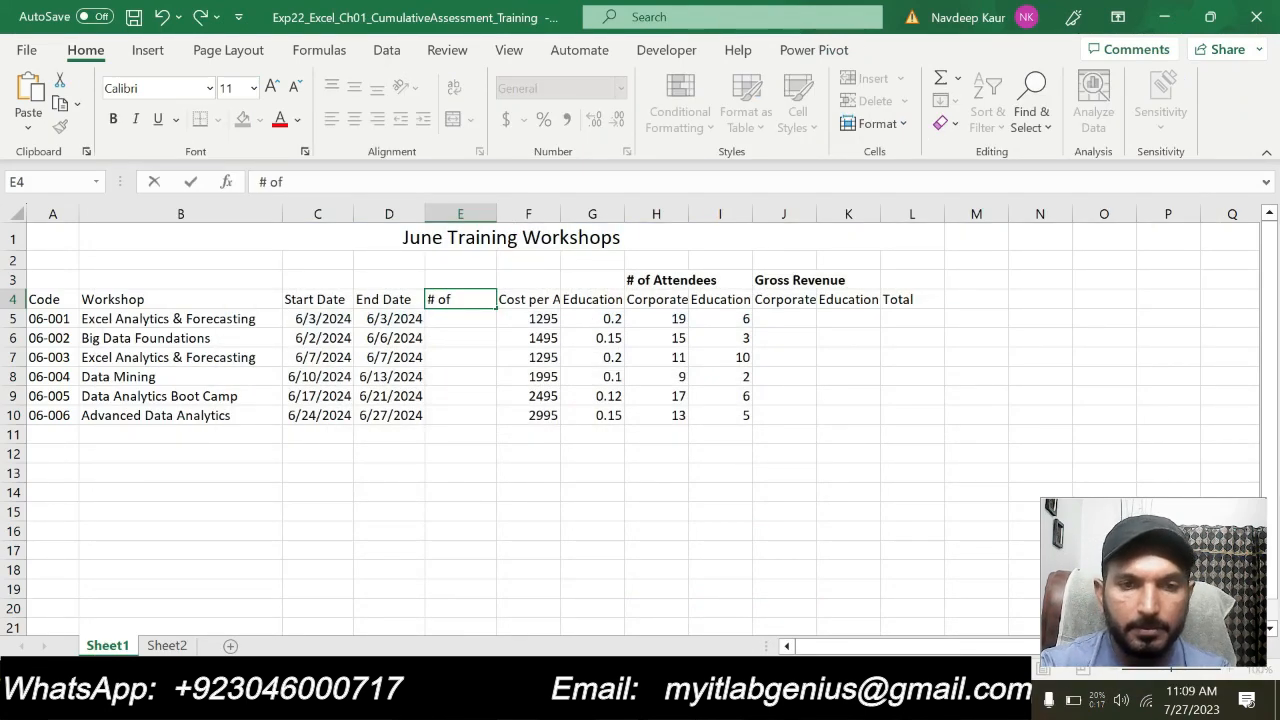
{"action": "type", "text": " Dya"}
{"action": "key", "text": "BackSpace"}
{"action": "key", "text": "BackSpace"}
{"action": "type", "text": "ays"}
{"action": "left_click", "coordinate": [528, 492]}
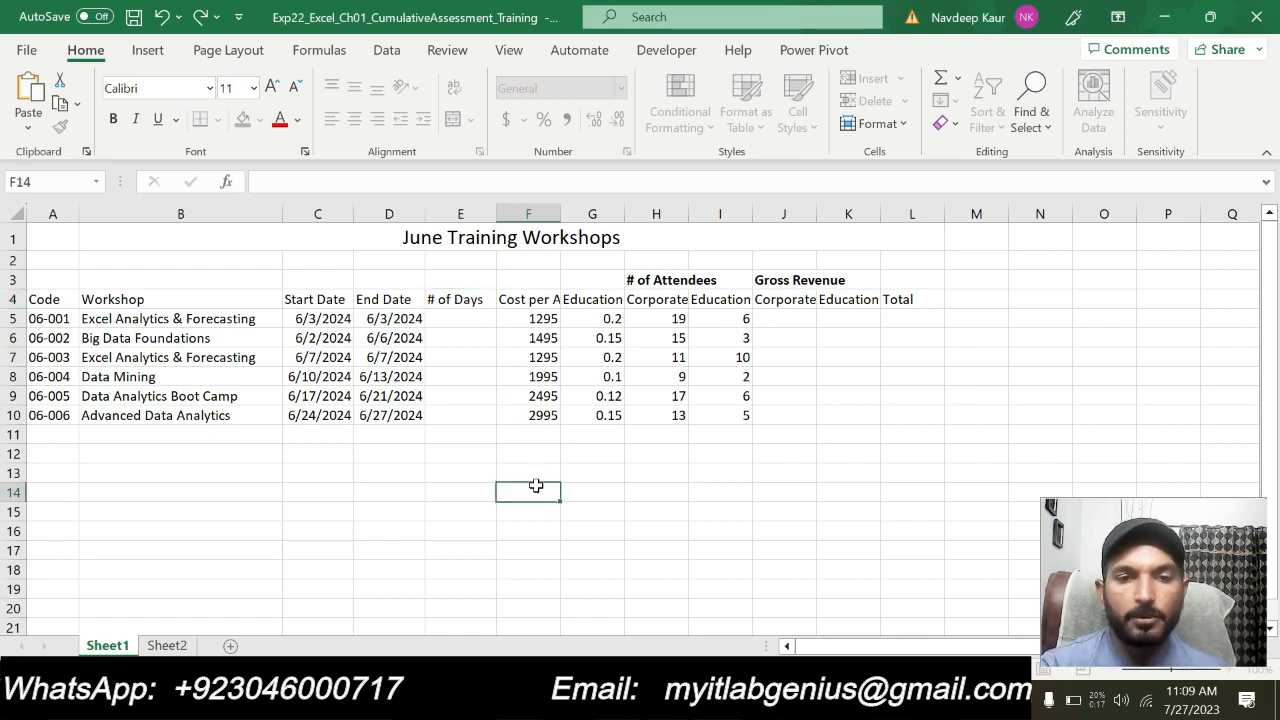
Switch to the Word instructions and remove the turquoise highlight from the step 8 text
{"action": "key", "text": "alt+Tab"}
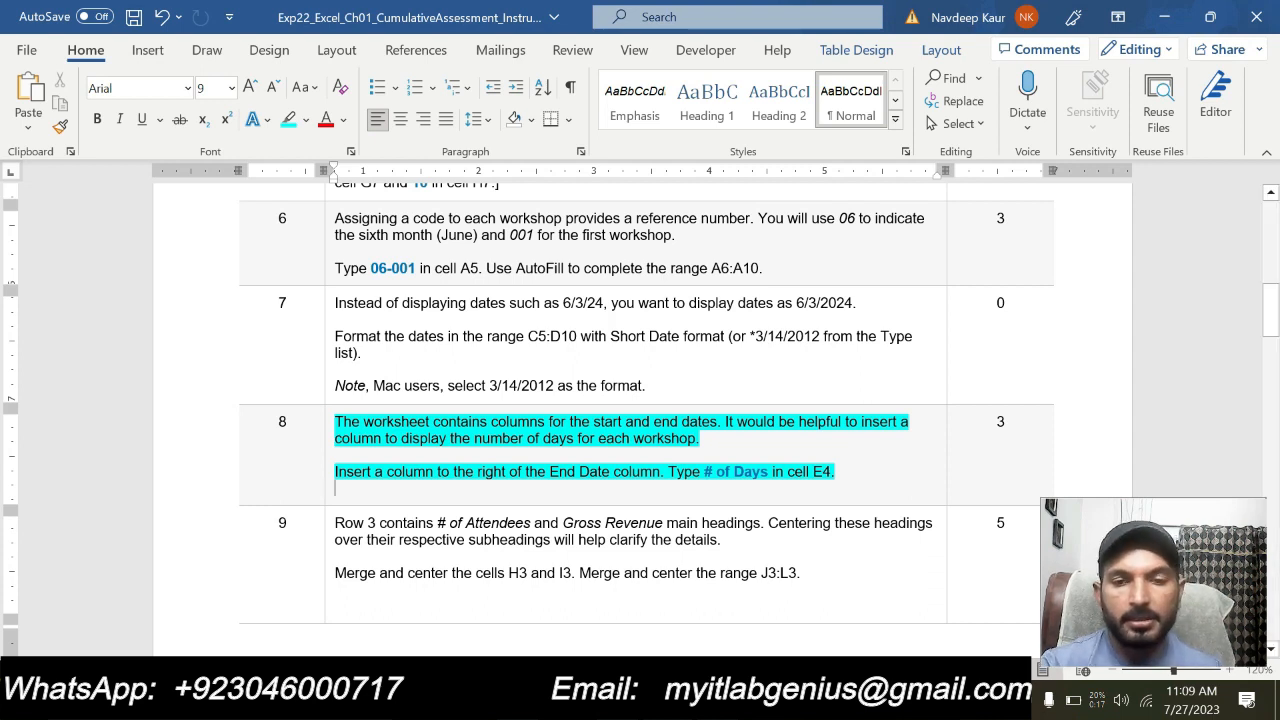
{"action": "left_click_drag", "start_coordinate": [838, 472], "coordinate": [405, 425]}
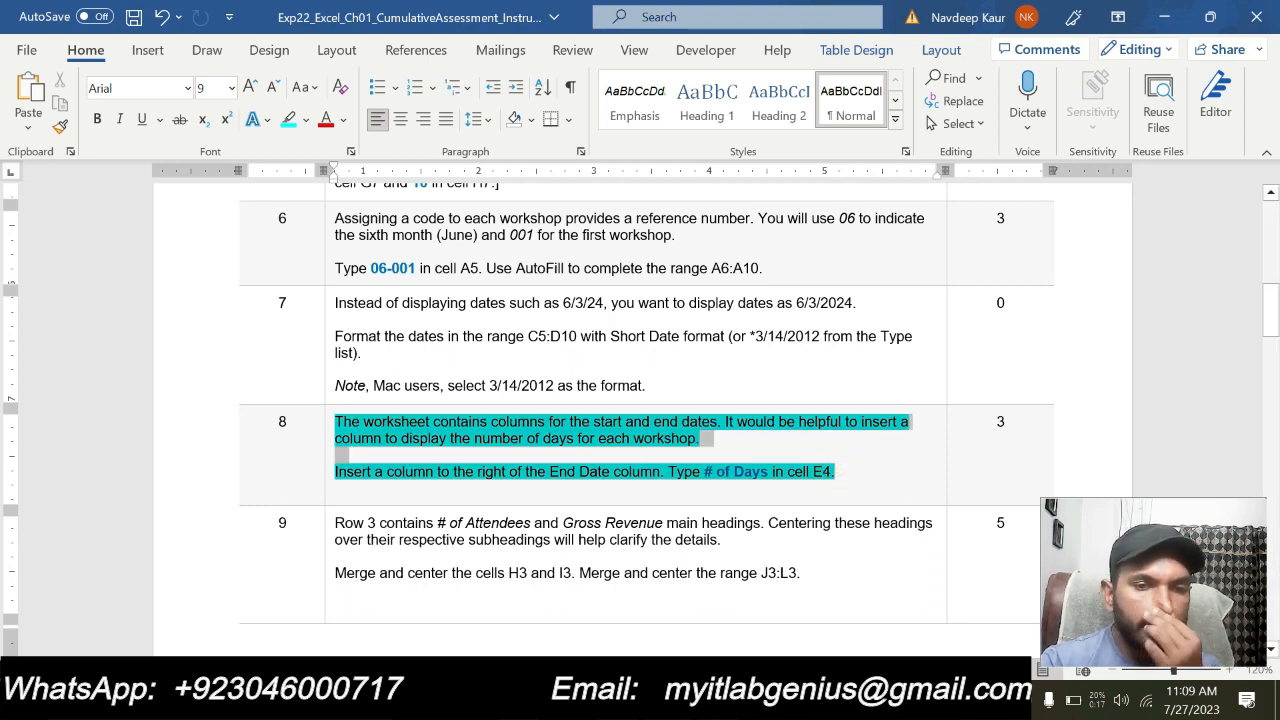
{"action": "left_click", "coordinate": [429, 385]}
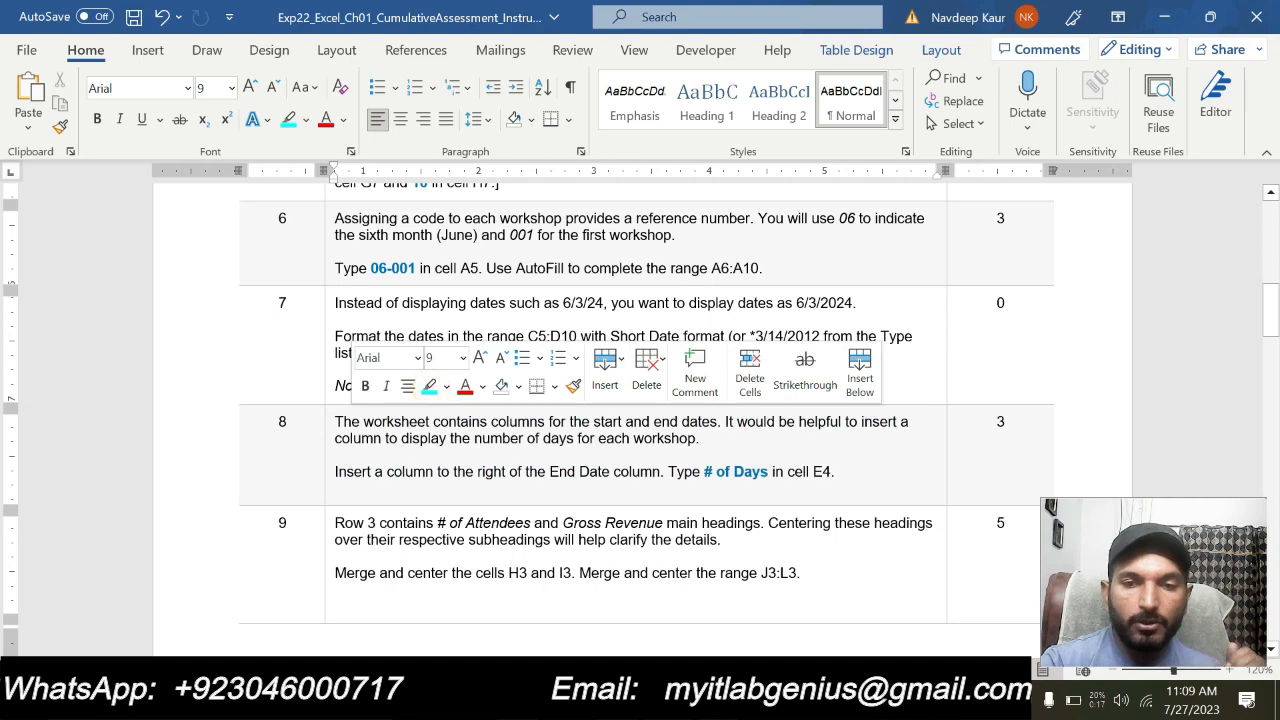
{"action": "left_click", "coordinate": [842, 471]}
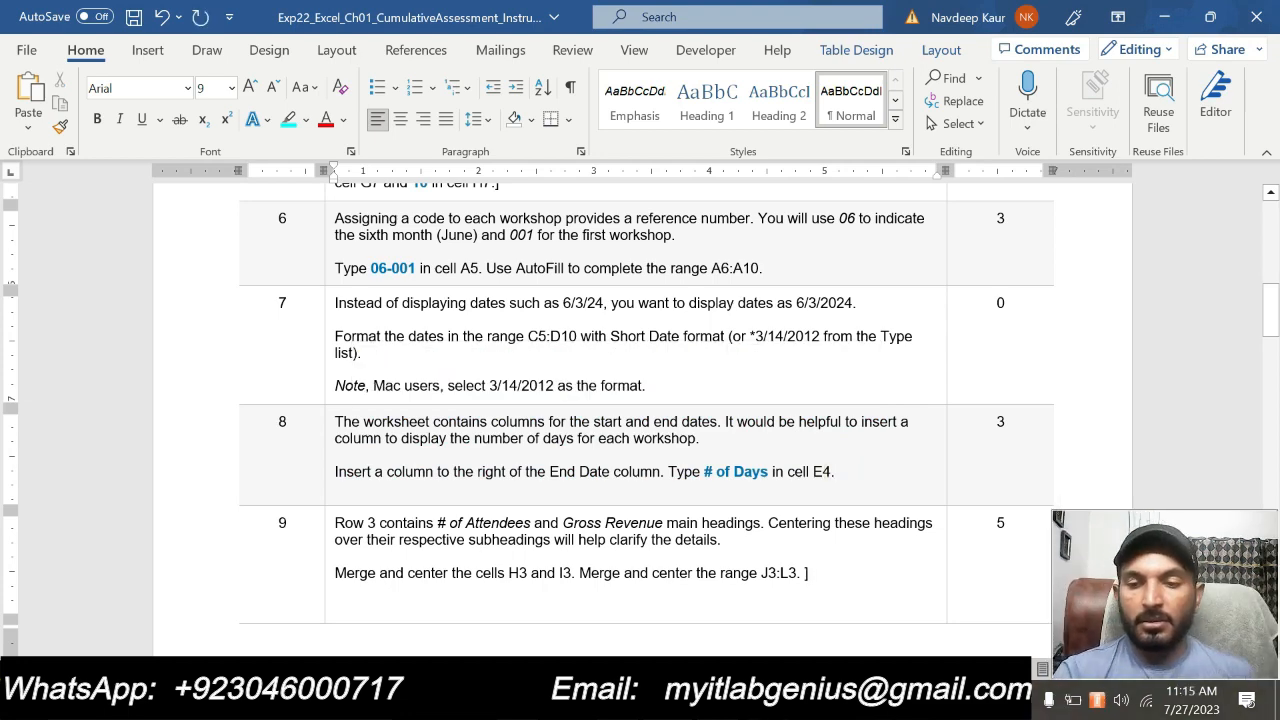
Highlight the step 9 instructions about centering the # of Attendees and Gross Revenue headings in turquoise
{"action": "scroll", "coordinate": [806, 516], "scroll_direction": "down", "scroll_amount": 1}
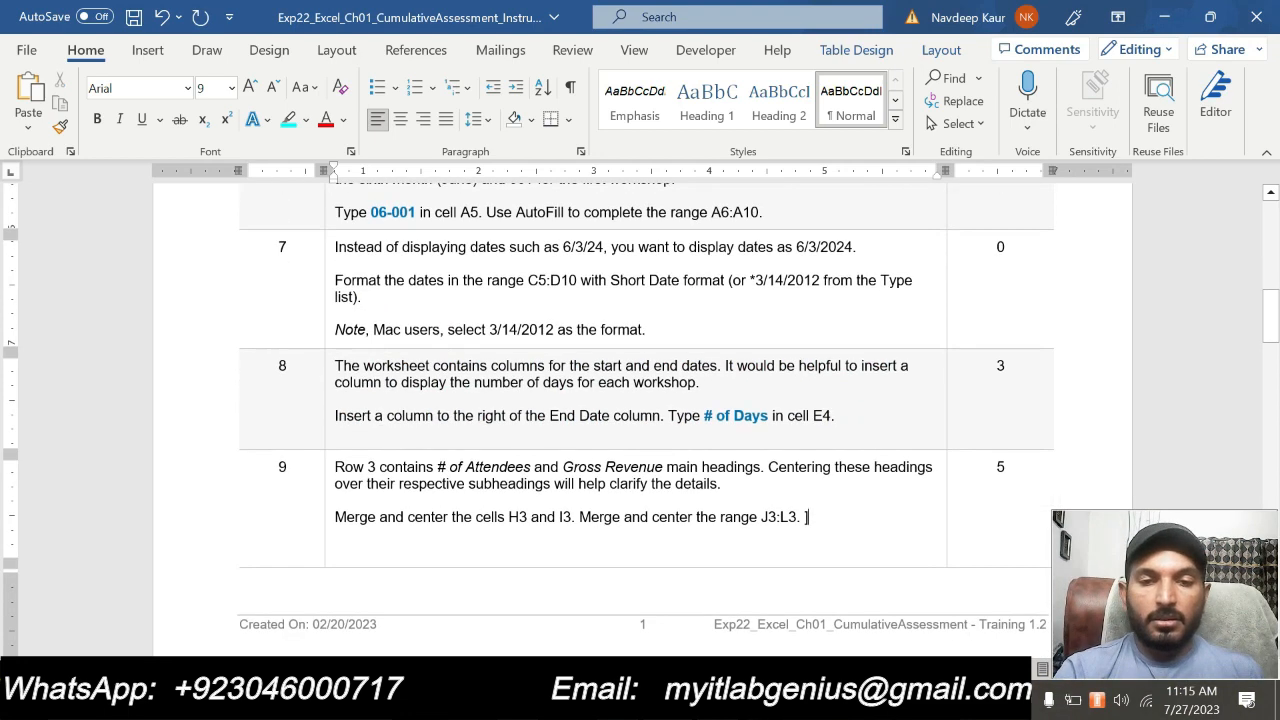
{"action": "left_click_drag", "start_coordinate": [334, 467], "coordinate": [800, 517]}
{"action": "left_click", "coordinate": [838, 484]}
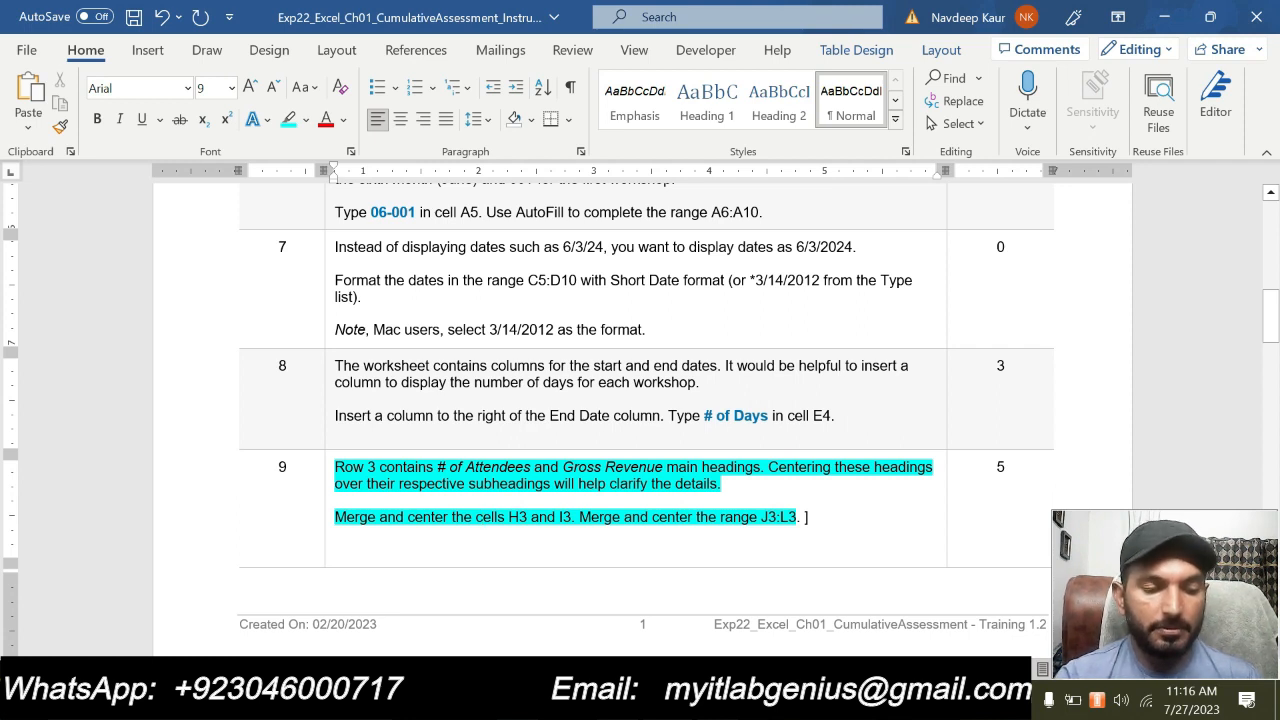
{"action": "left_click", "coordinate": [814, 516]}
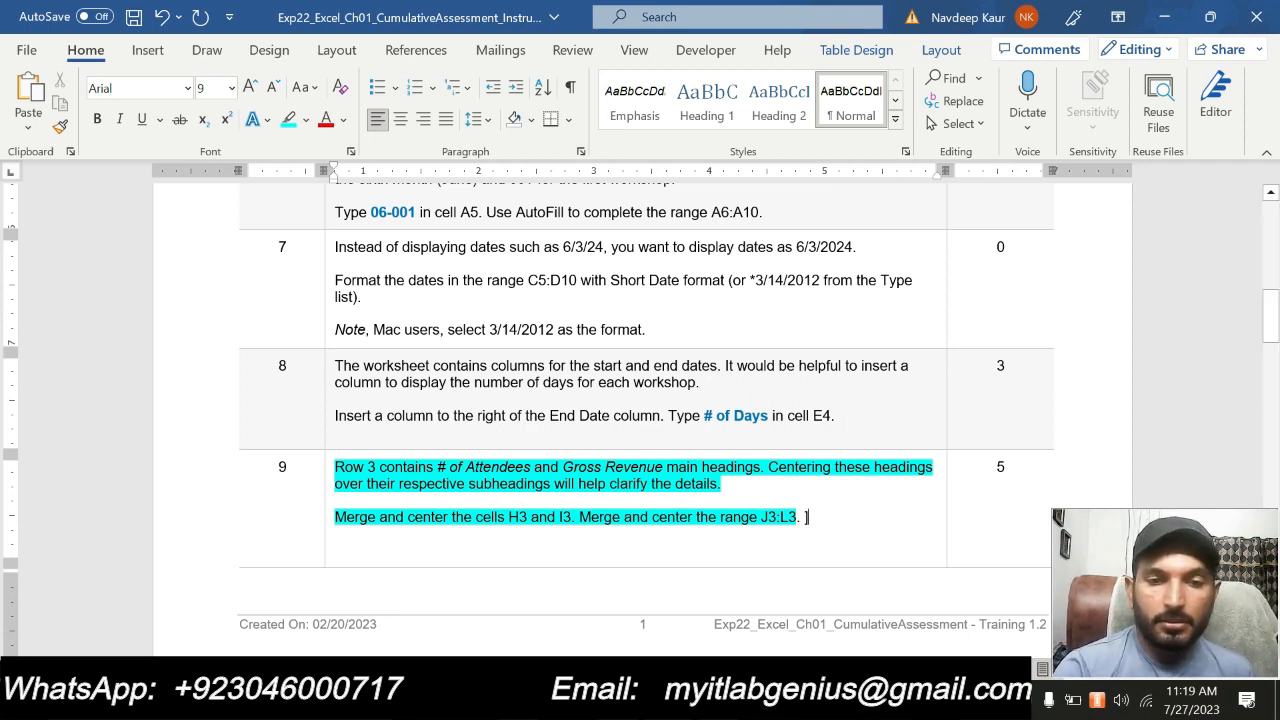
Switch to the Excel workbook and merge and center the # of Attendees heading across cells H3 and I3
{"action": "mouse_move", "coordinate": [717, 700]}
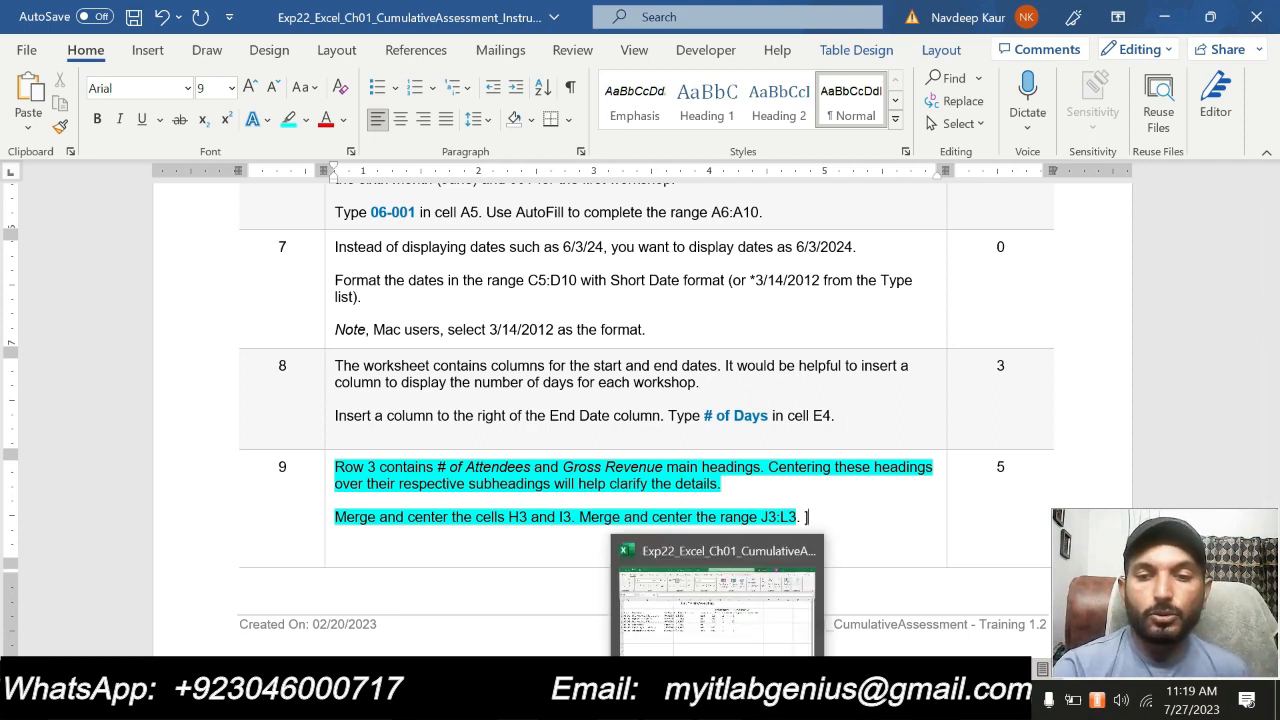
{"action": "left_click", "coordinate": [717, 700]}
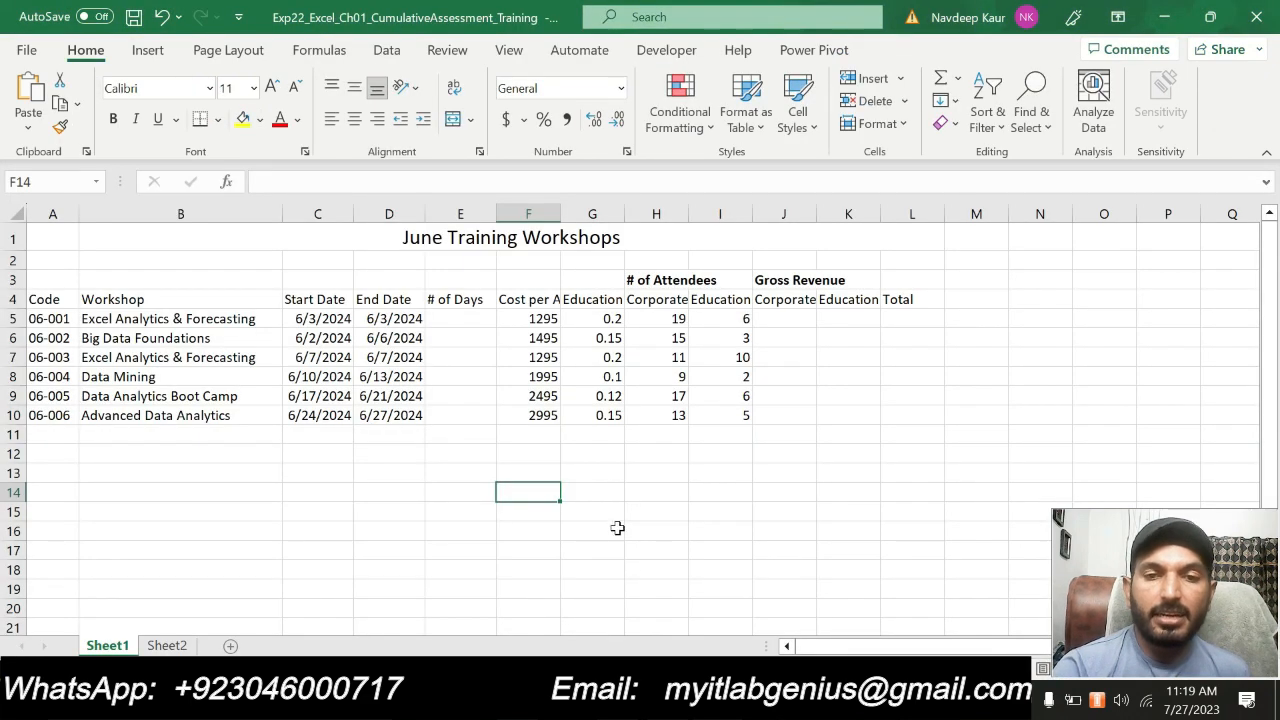
{"action": "left_click", "coordinate": [652, 302]}
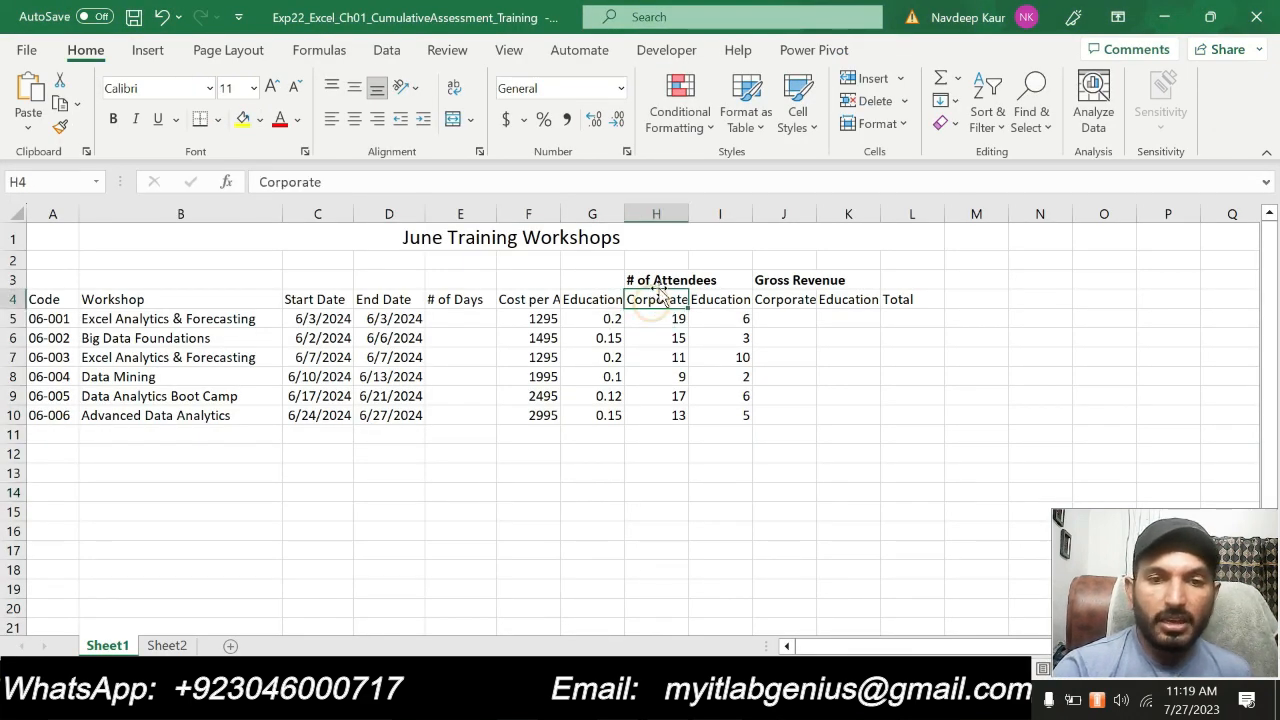
{"action": "left_click", "coordinate": [658, 281]}
{"action": "left_click", "coordinate": [705, 282]}
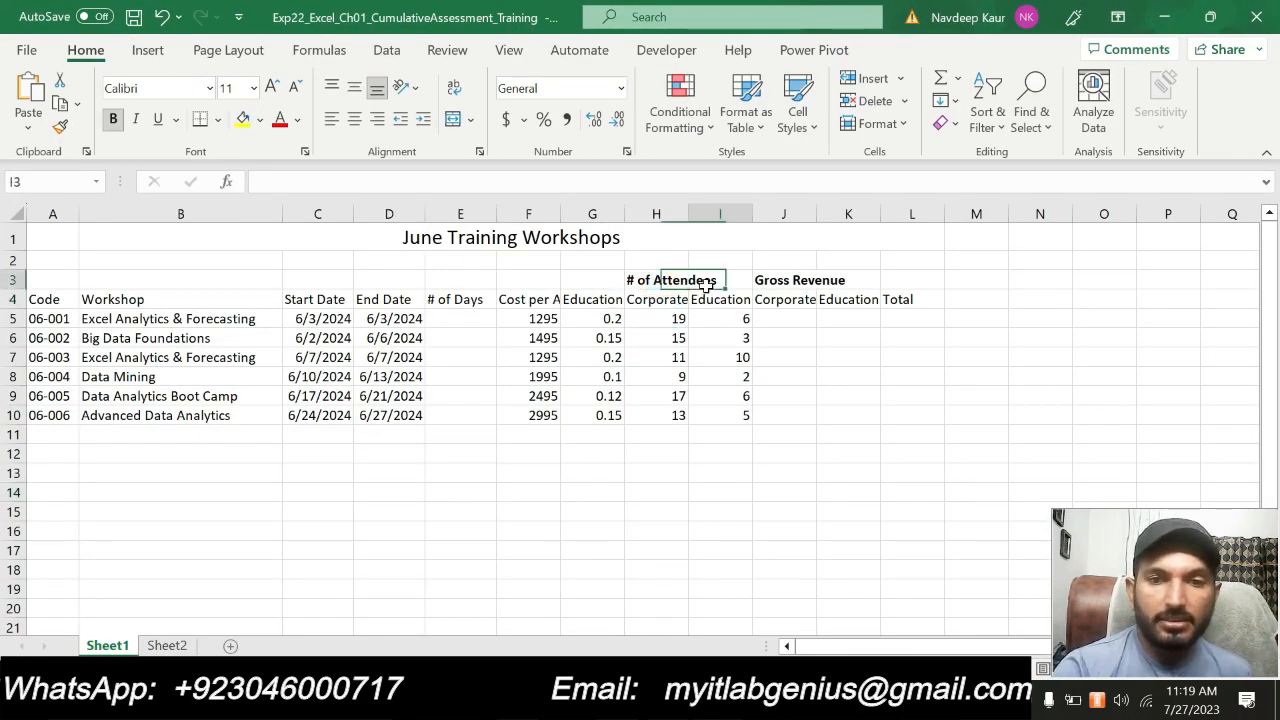
{"action": "left_click", "coordinate": [645, 283]}
{"action": "left_click_drag", "start_coordinate": [645, 283], "coordinate": [718, 283]}
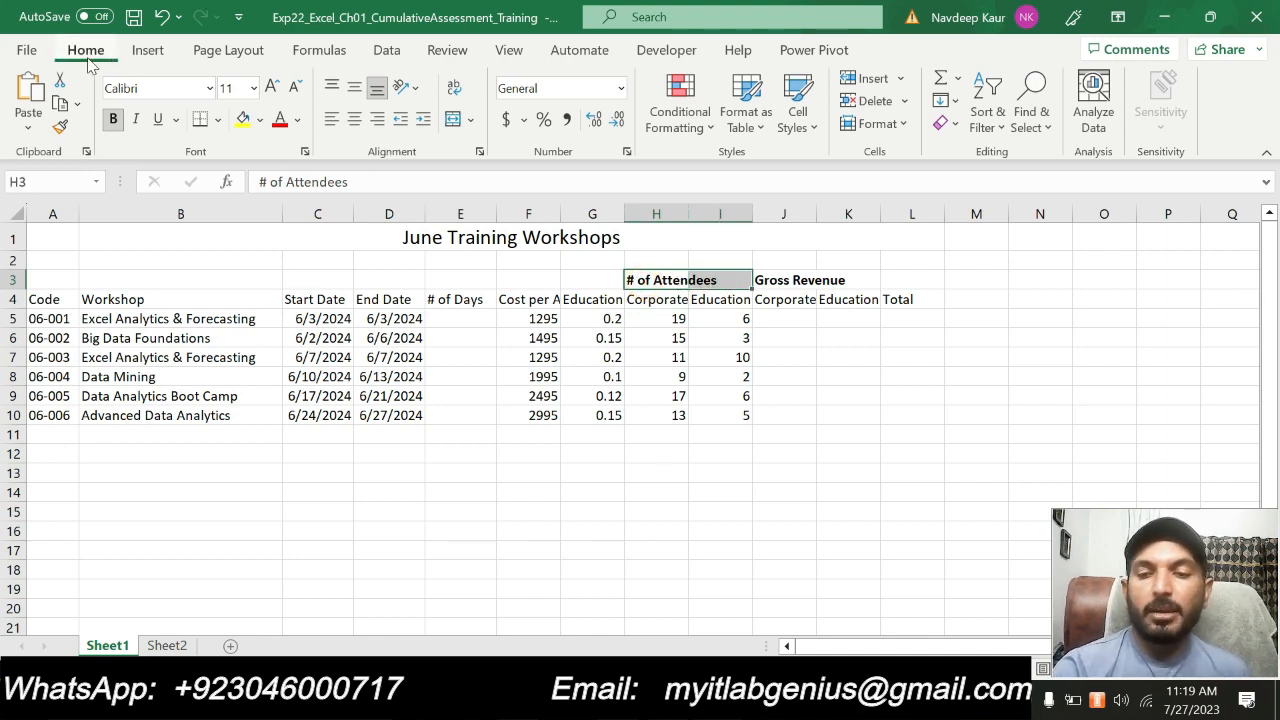
{"action": "left_click", "coordinate": [472, 120]}
{"action": "left_click", "coordinate": [492, 147]}
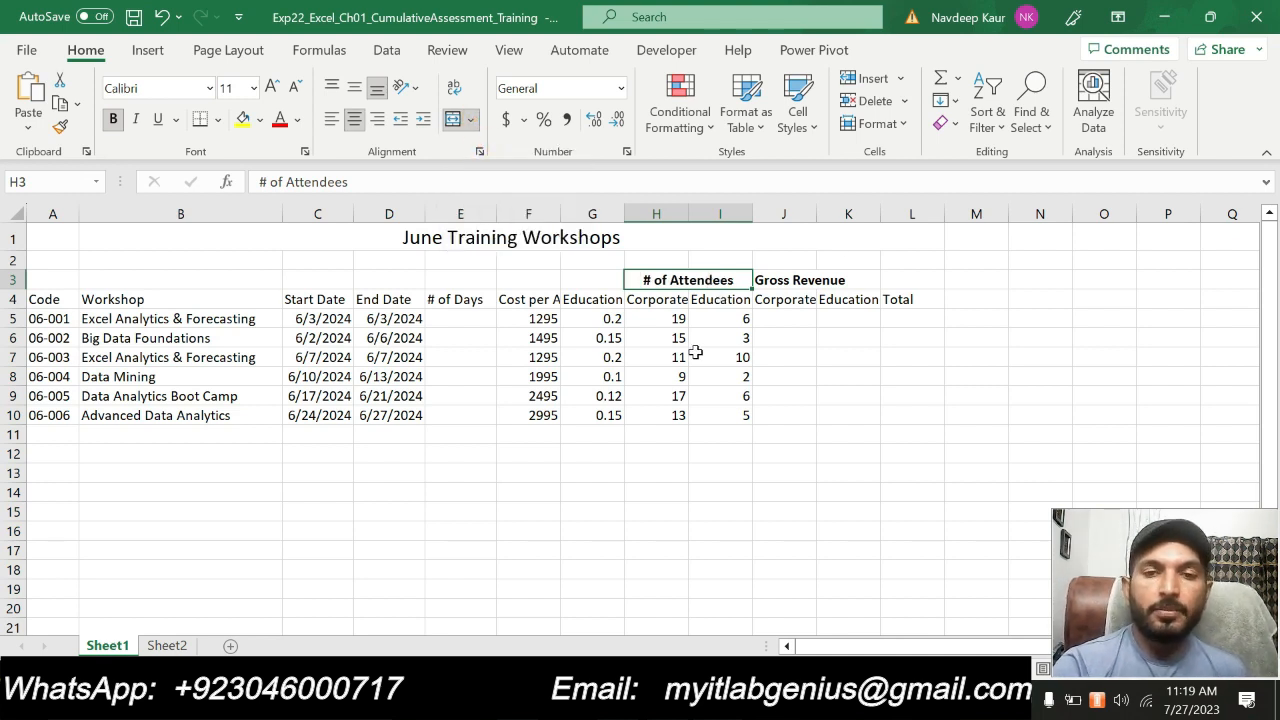
Check the second range in the Word instructions, then merge and center the Gross Revenue heading across J3:L3 in Excel
{"action": "key", "text": "alt+Tab"}
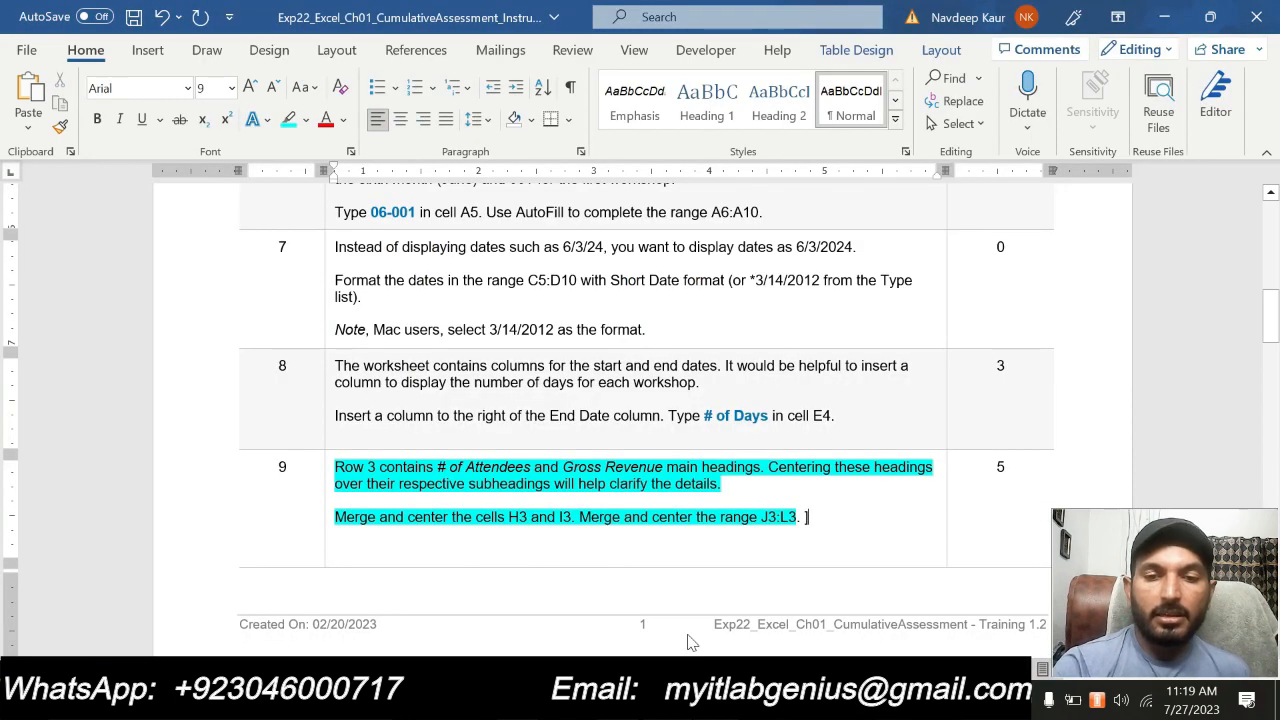
{"action": "left_click_drag", "start_coordinate": [762, 516], "coordinate": [797, 517]}
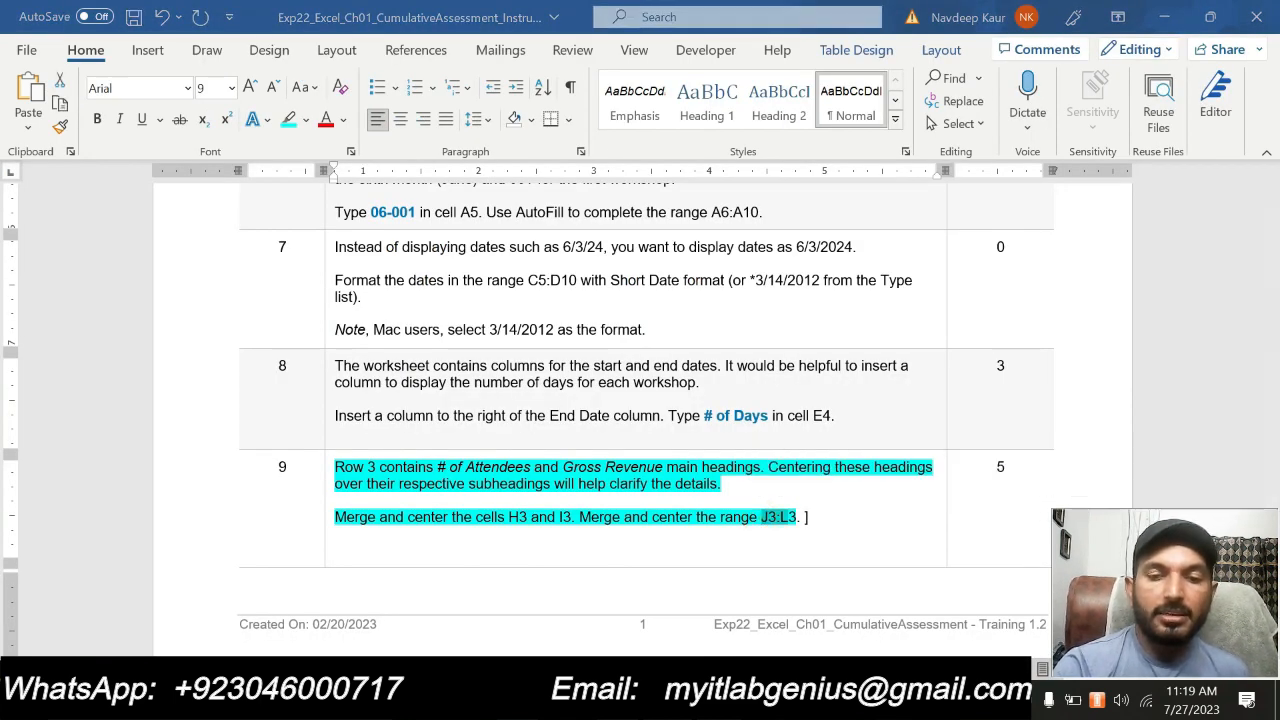
{"action": "key", "text": "alt+Tab"}
{"action": "left_click_drag", "start_coordinate": [776, 281], "coordinate": [915, 281]}
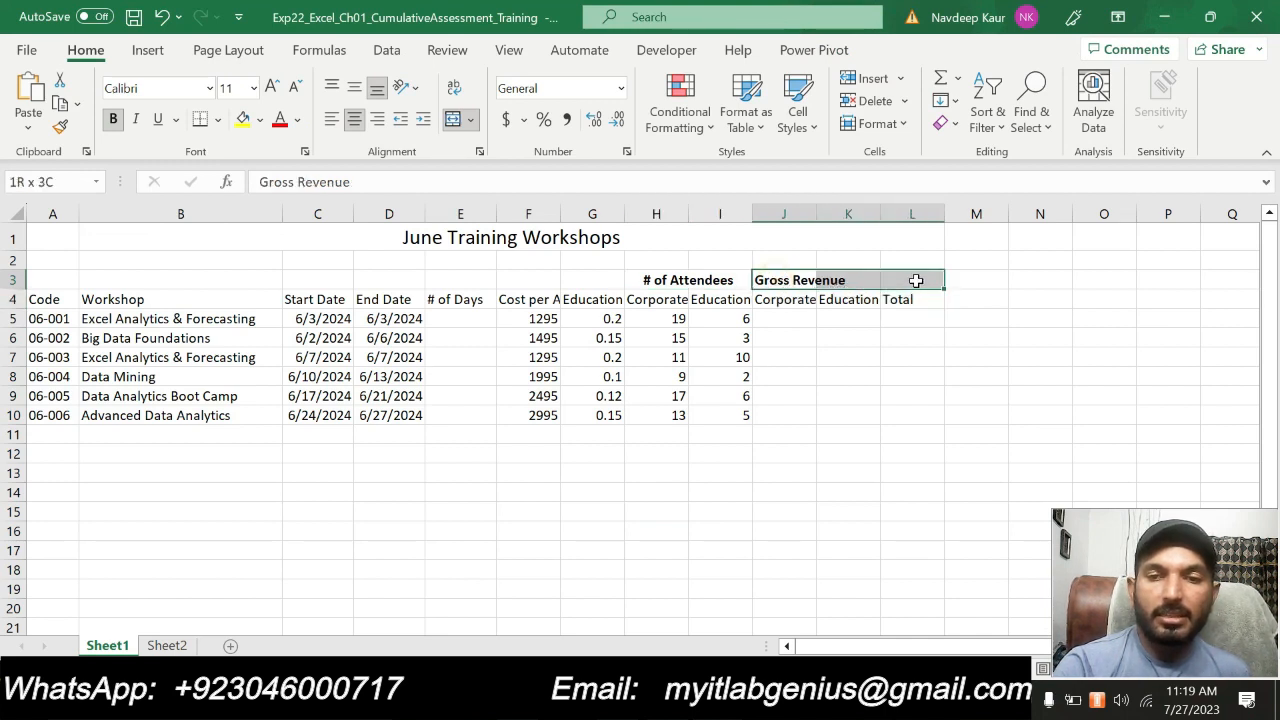
{"action": "left_click", "coordinate": [471, 119]}
{"action": "left_click", "coordinate": [491, 152]}
{"action": "left_click", "coordinate": [768, 494]}
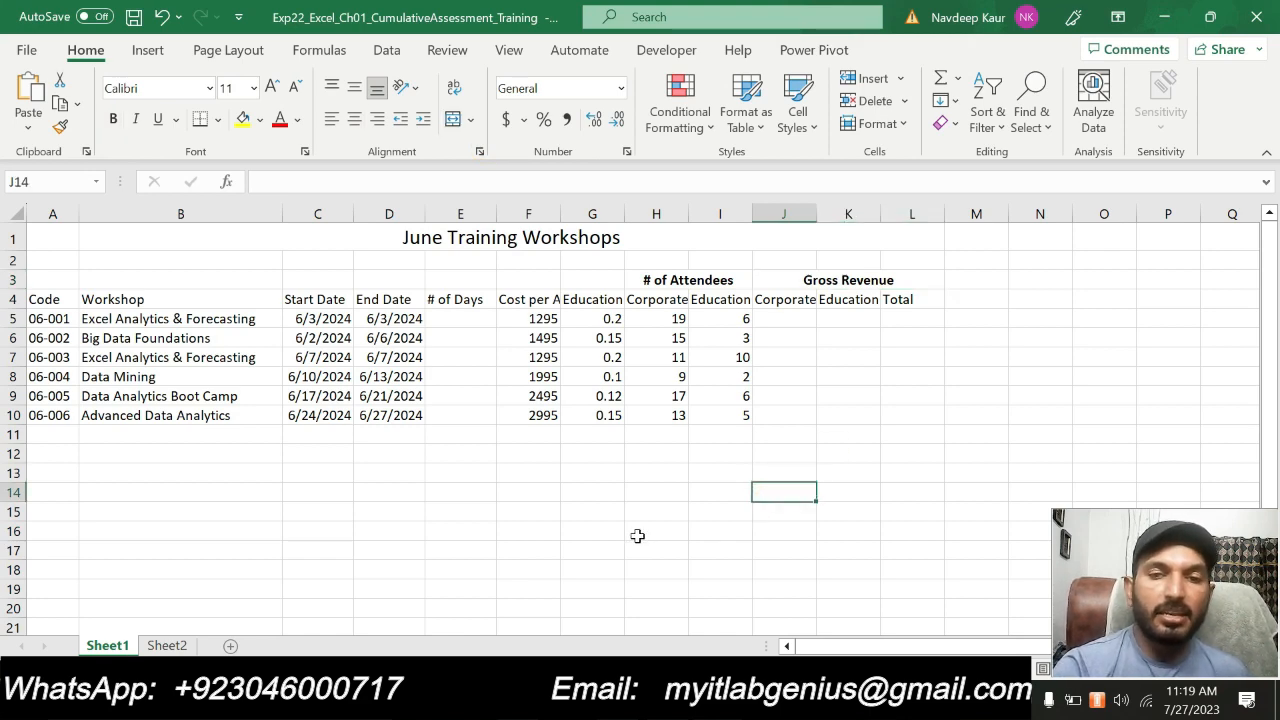
Return to the Word instructions and remove the turquoise highlight from the step 9 text
{"action": "key", "text": "alt+Tab"}
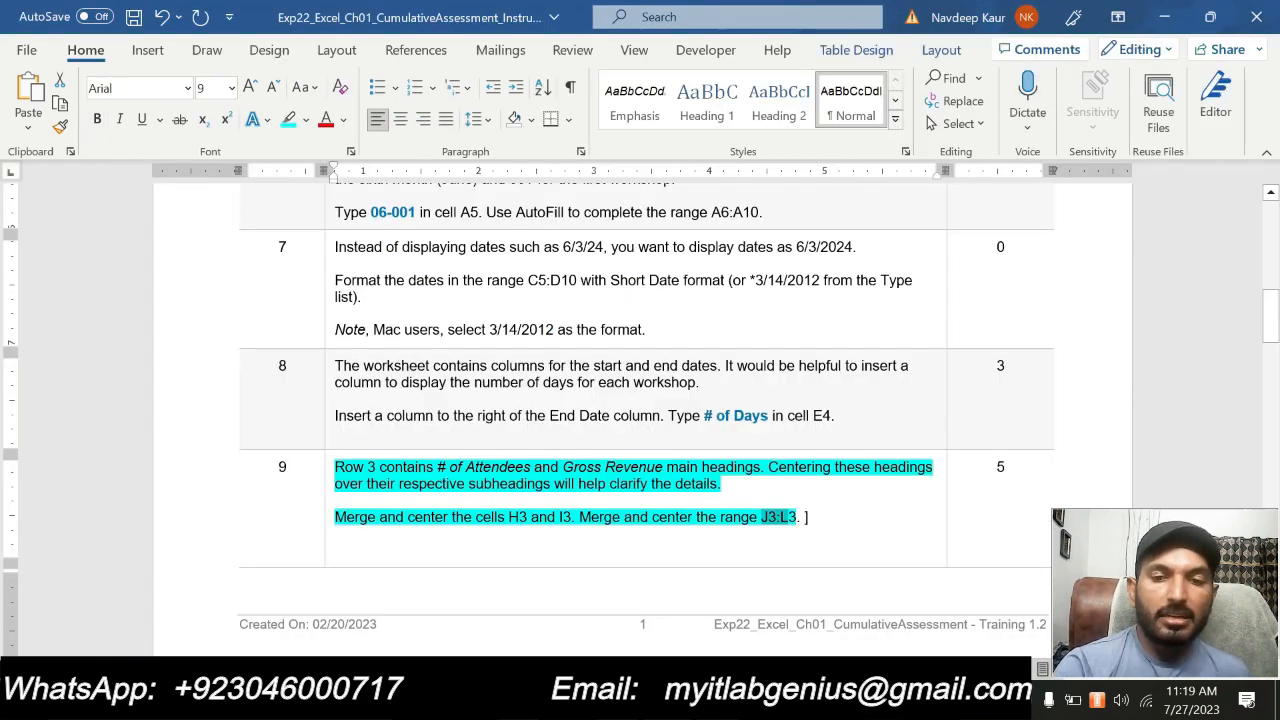
{"action": "left_click_drag", "start_coordinate": [800, 517], "coordinate": [335, 467]}
{"action": "left_click", "coordinate": [423, 434]}
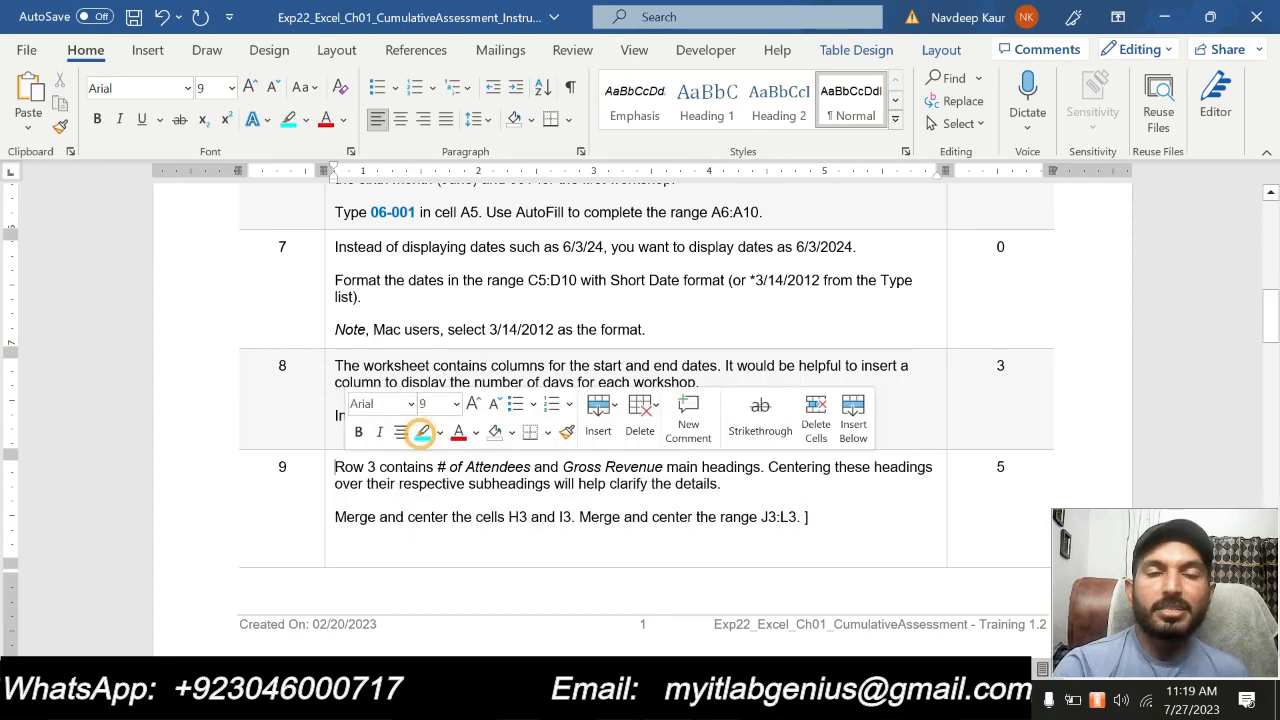
Highlight the step 10 instructions about applying a cell style to the row 4 headings in turquoise
{"action": "scroll", "coordinate": [697, 453], "scroll_direction": "down", "scroll_amount": 10}
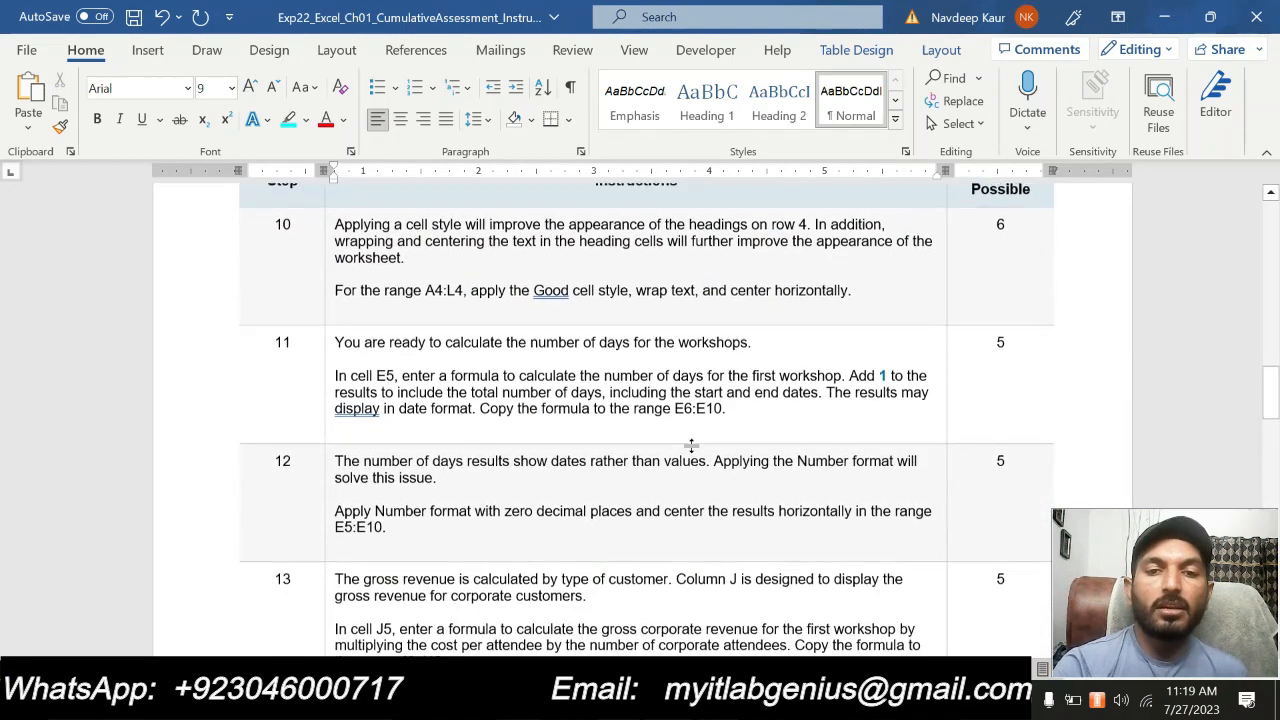
{"action": "scroll", "coordinate": [697, 453], "scroll_direction": "down", "scroll_amount": 15}
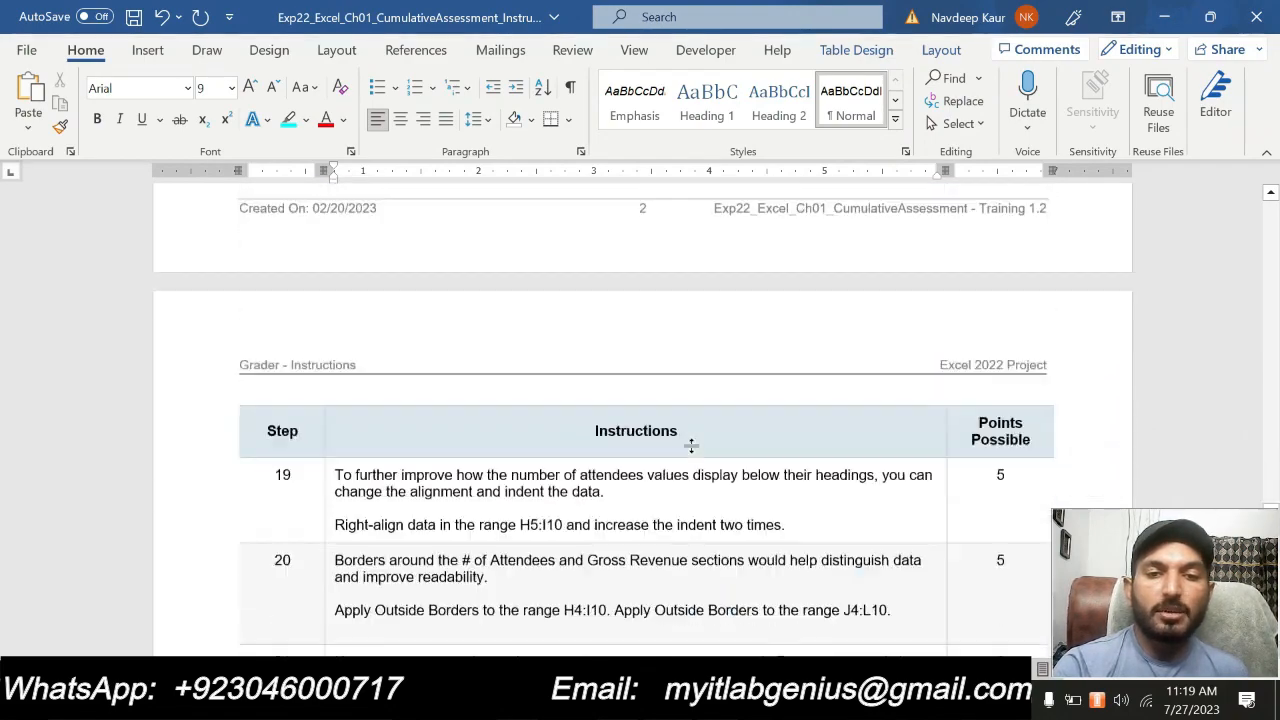
{"action": "scroll", "coordinate": [697, 420], "scroll_direction": "up", "scroll_amount": 15}
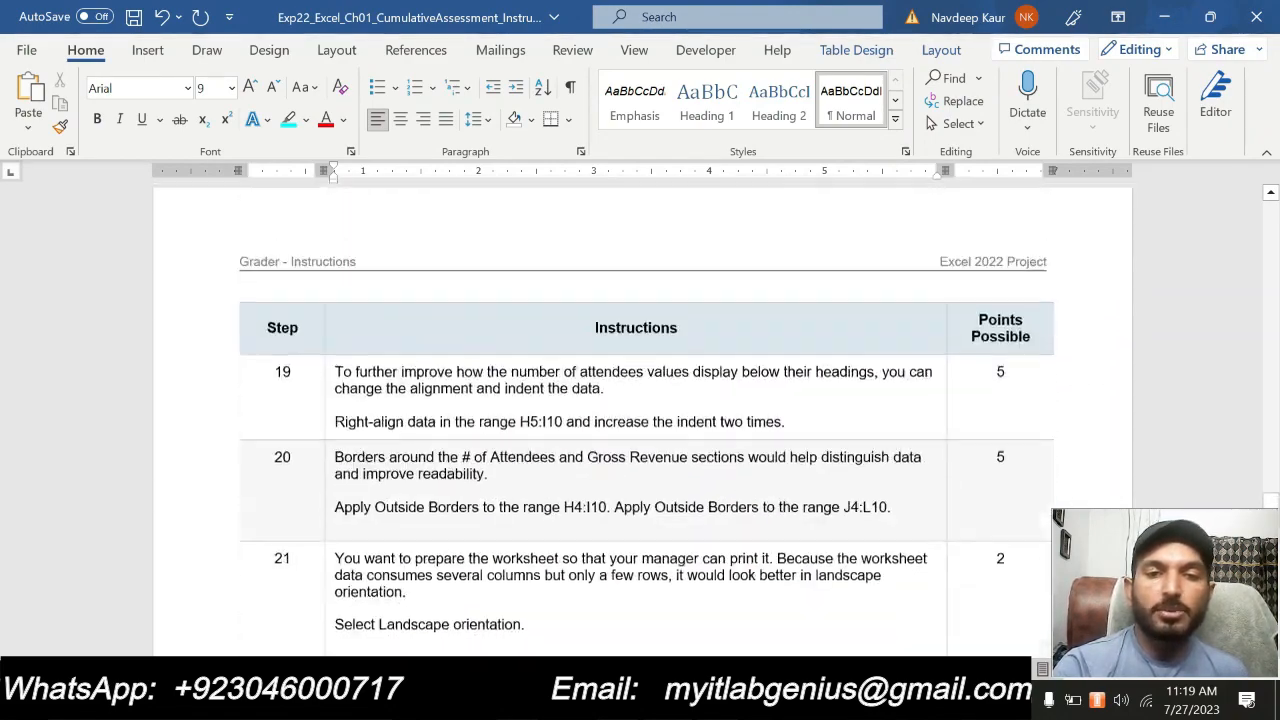
{"action": "scroll", "coordinate": [697, 420], "scroll_direction": "up", "scroll_amount": 8}
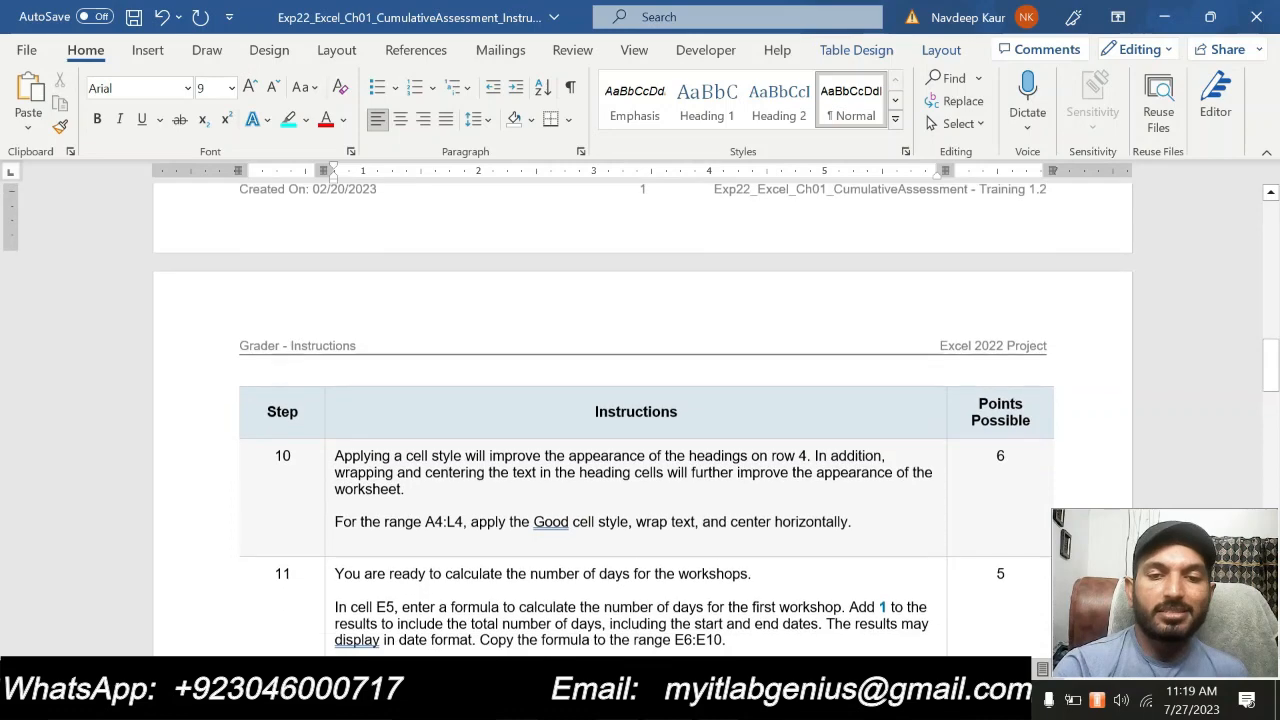
{"action": "left_click_drag", "start_coordinate": [852, 517], "coordinate": [336, 452]}
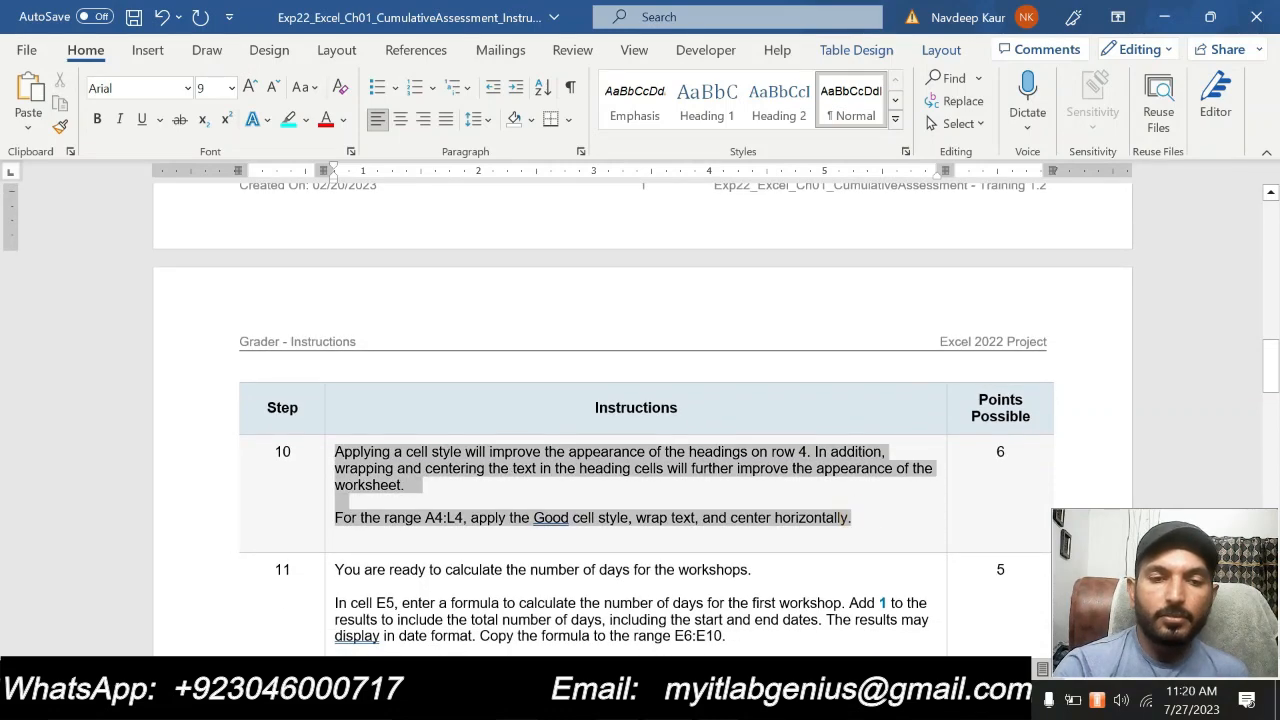
{"action": "left_click", "coordinate": [418, 418]}
{"action": "scroll", "coordinate": [449, 488], "scroll_direction": "down", "scroll_amount": 2}
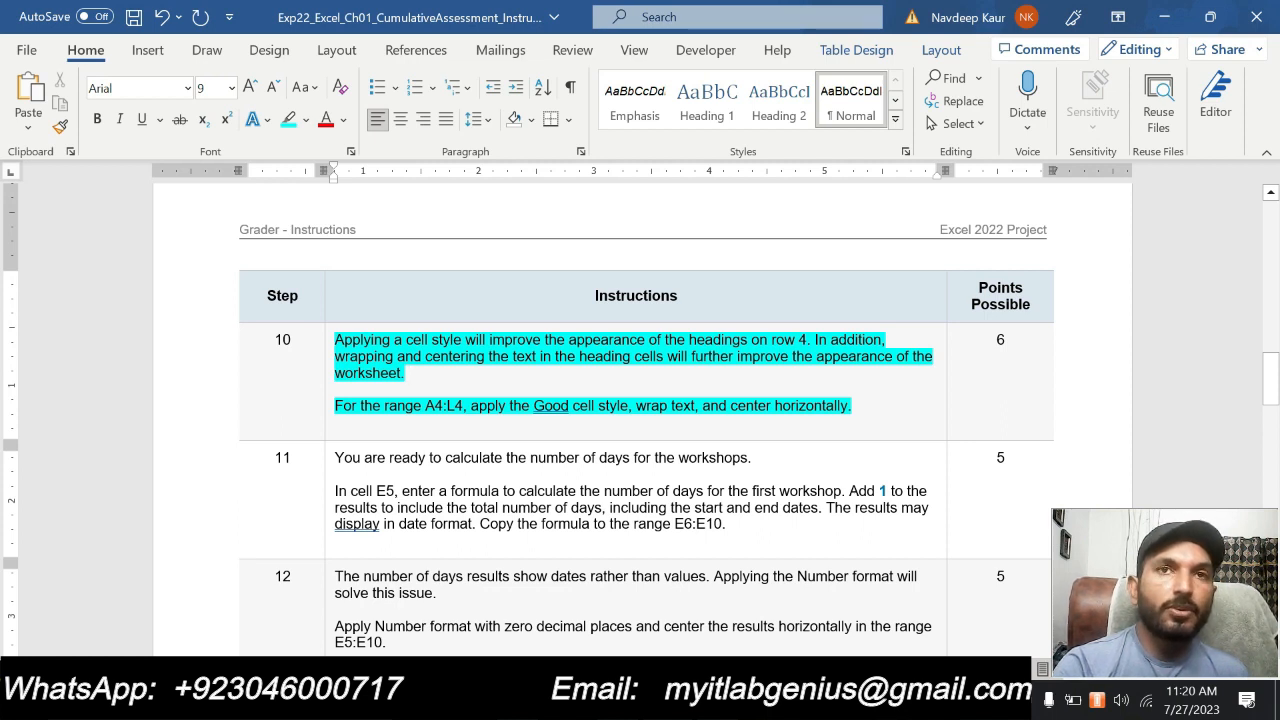
Copy the range reference A4:L4 from step 10 in Word and use it to select the row 4 headings in Excel
{"action": "left_click_drag", "start_coordinate": [425, 405], "coordinate": [463, 405]}
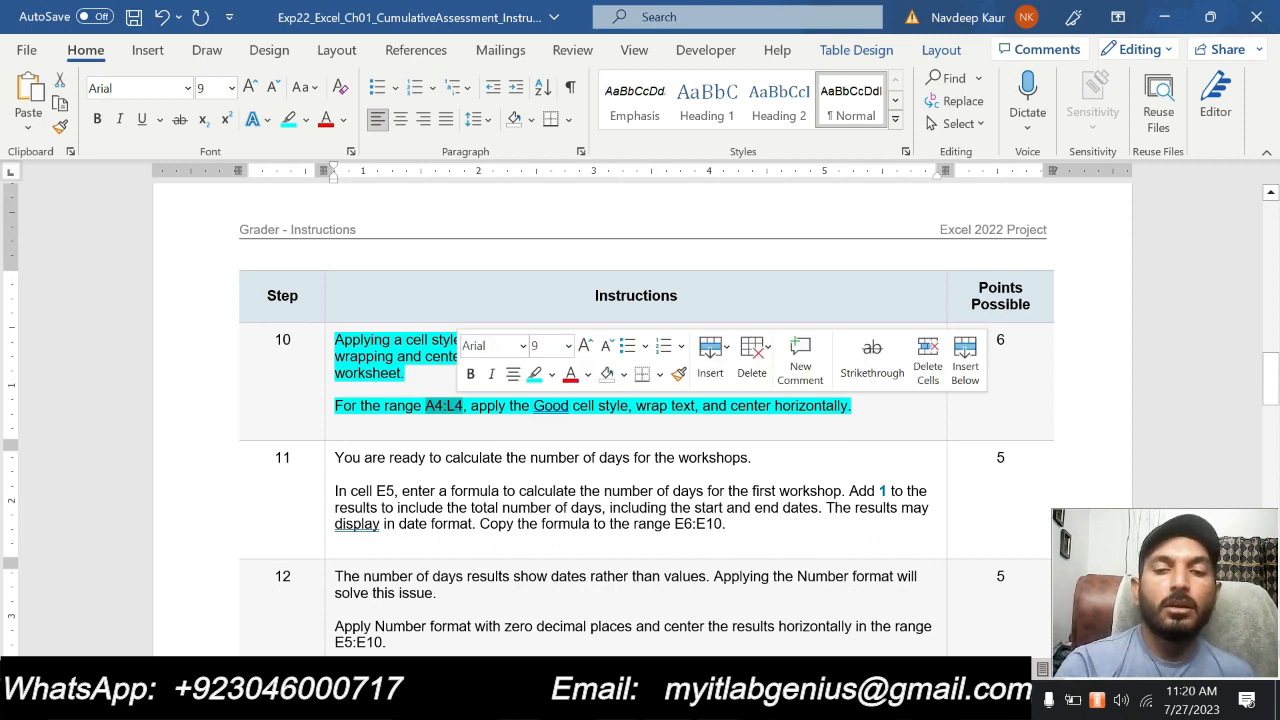
{"action": "left_click", "coordinate": [740, 424]}
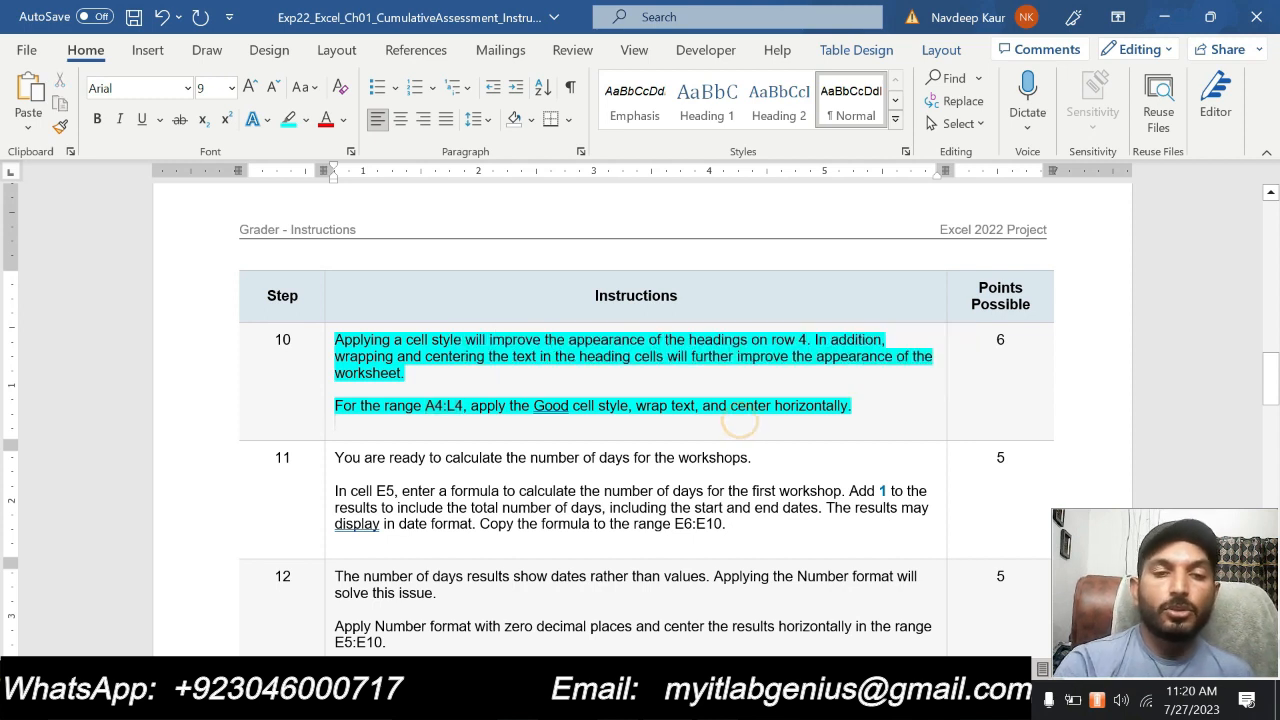
{"action": "left_click_drag", "start_coordinate": [392, 406], "coordinate": [426, 405]}
{"action": "key", "text": "ctrl+c"}
{"action": "left_click", "coordinate": [447, 420]}
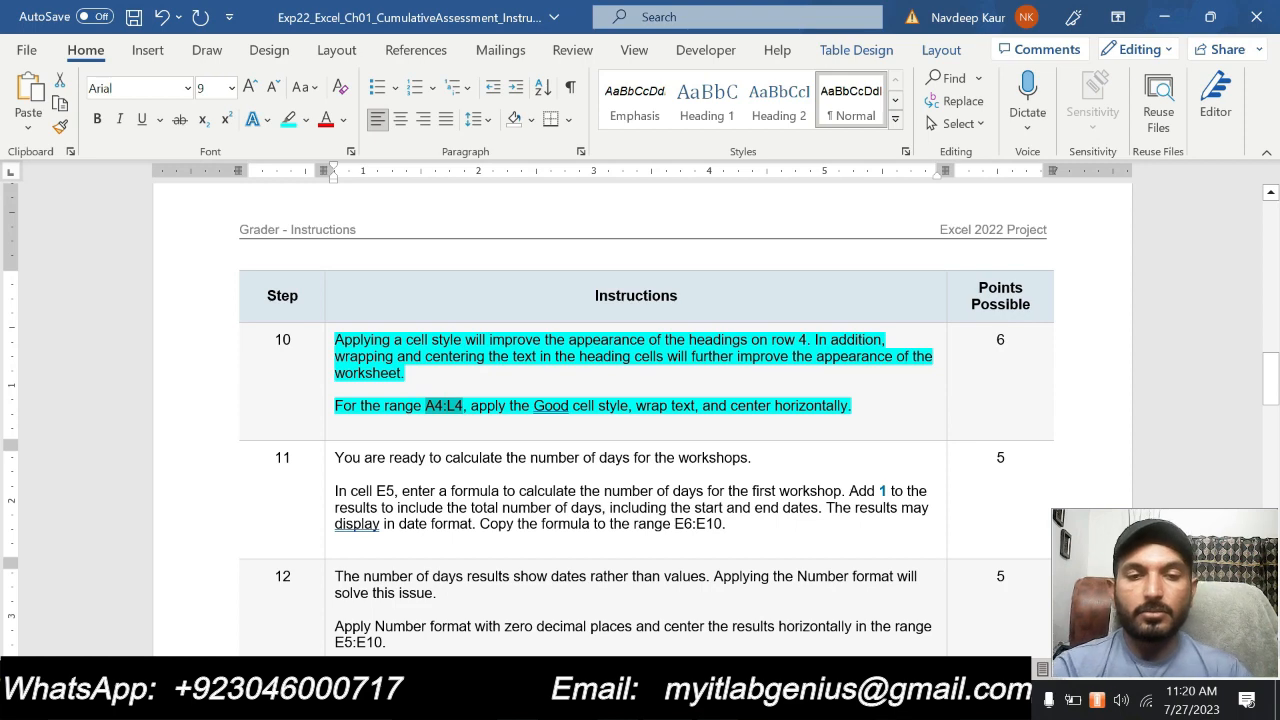
{"action": "left_click", "coordinate": [625, 700]}
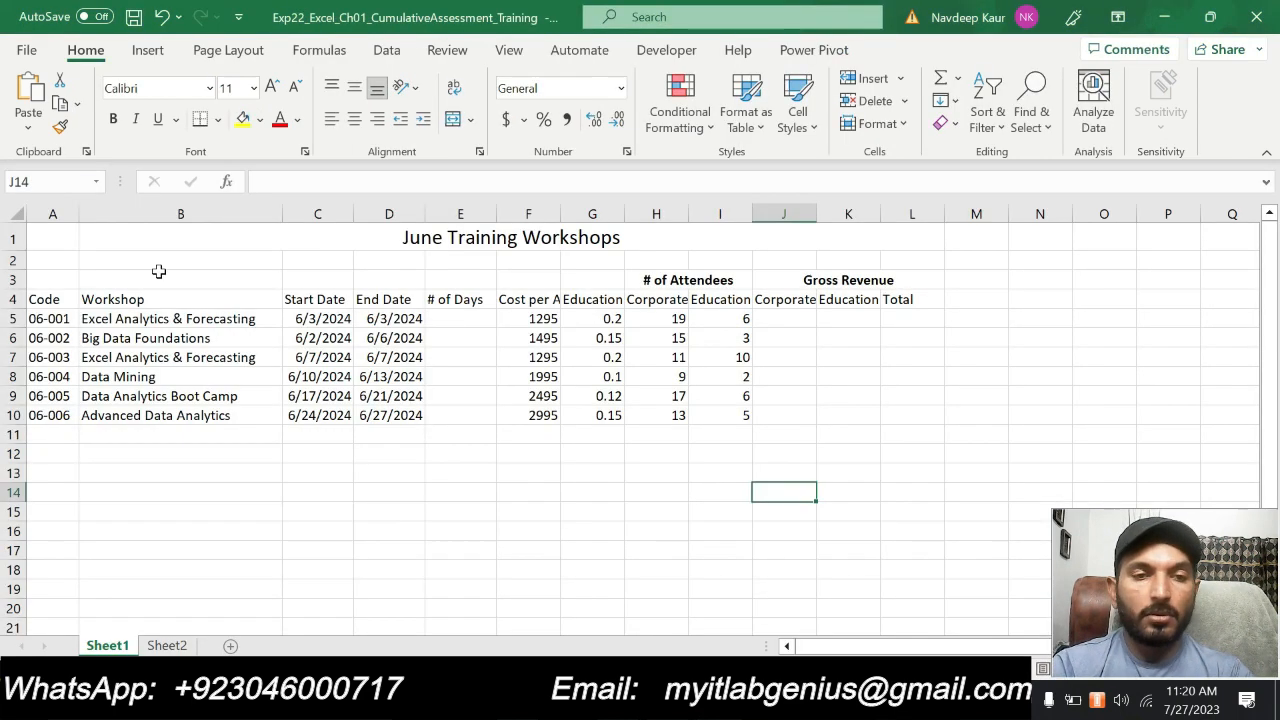
{"action": "left_click", "coordinate": [61, 182]}
{"action": "key", "text": "ctrl+v"}
{"action": "key", "text": "Return"}
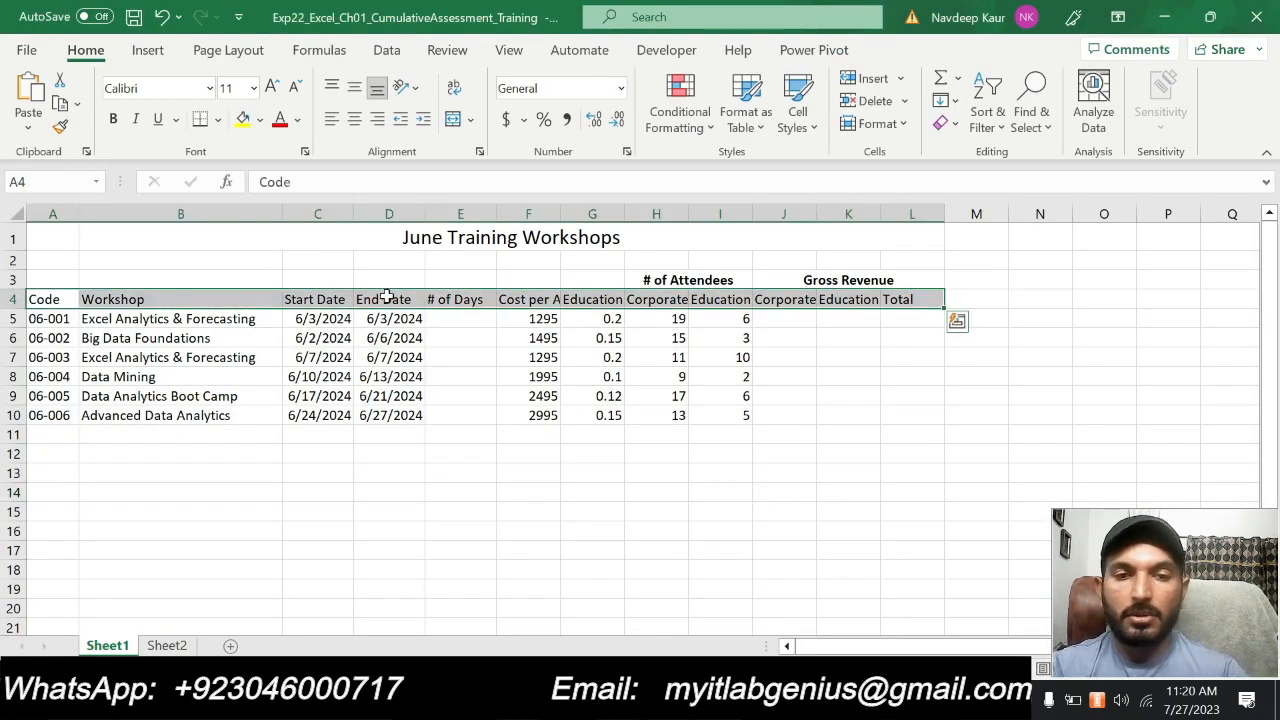
Check the step 10 formatting instructions in Word, then apply the Good cell style to the headings in A4:L4 in Excel
{"action": "key", "text": "alt+Tab"}
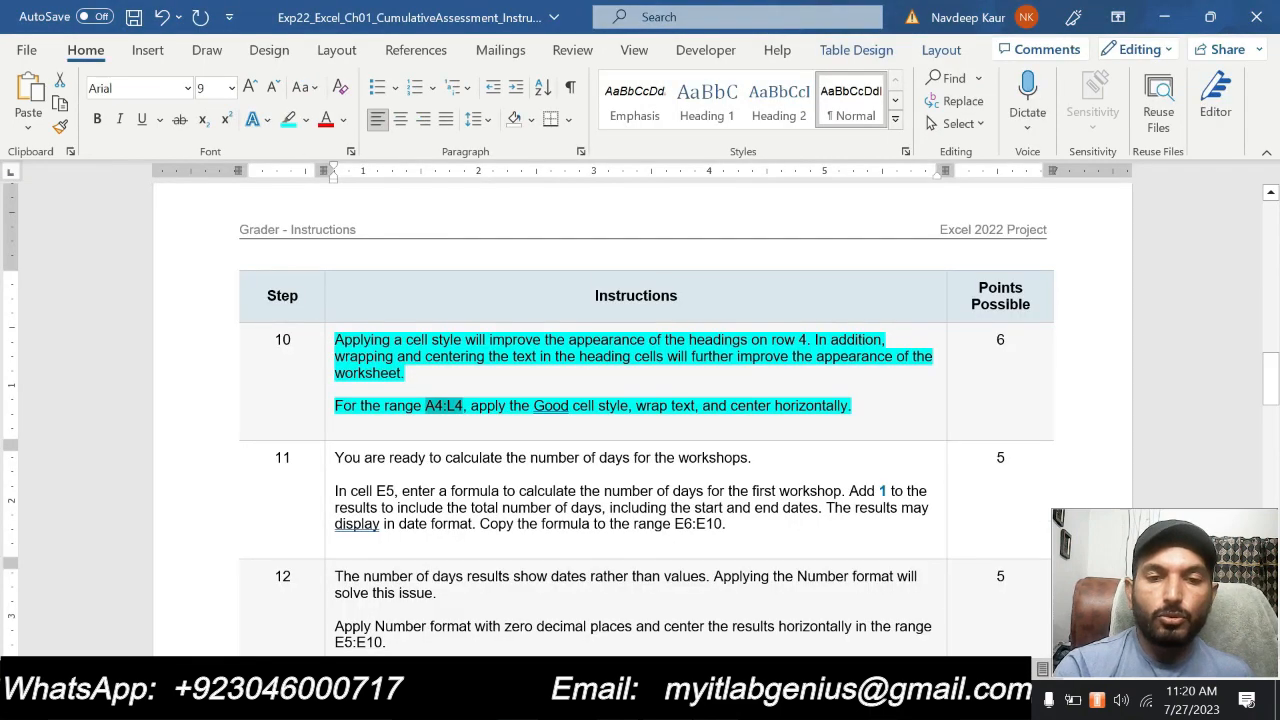
{"action": "key", "text": "alt+Tab"}
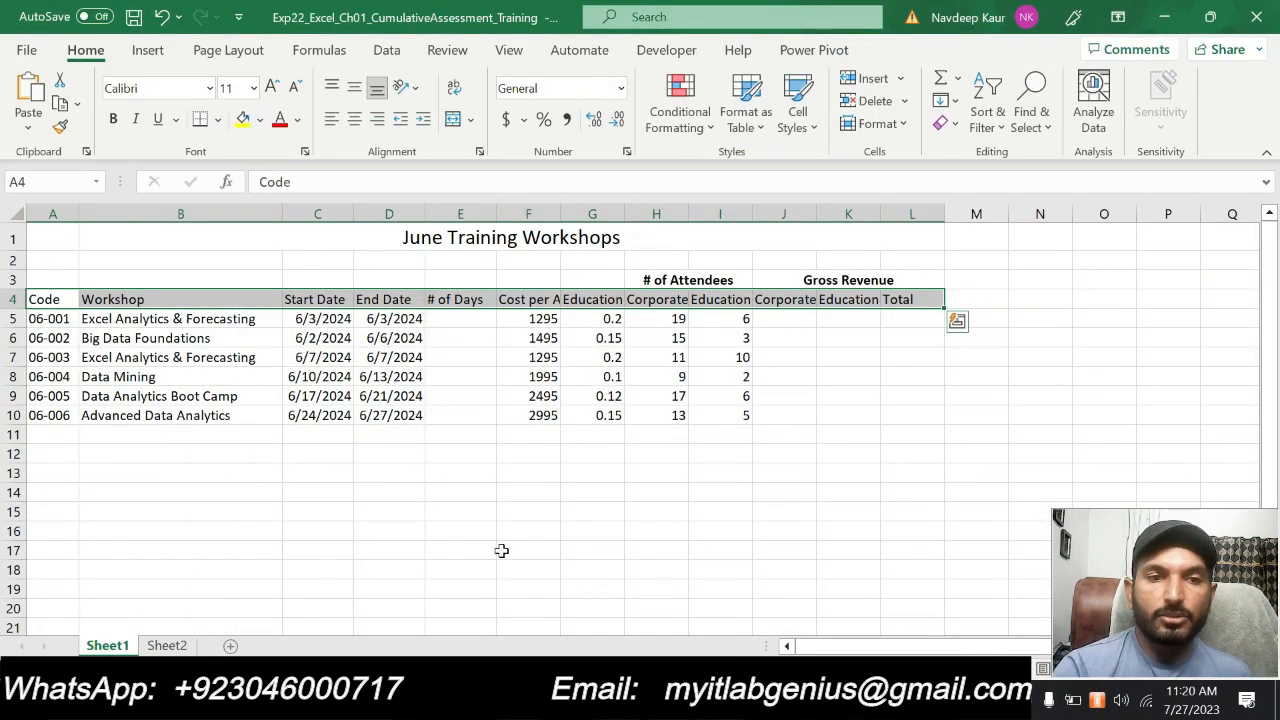
{"action": "left_click", "coordinate": [798, 112]}
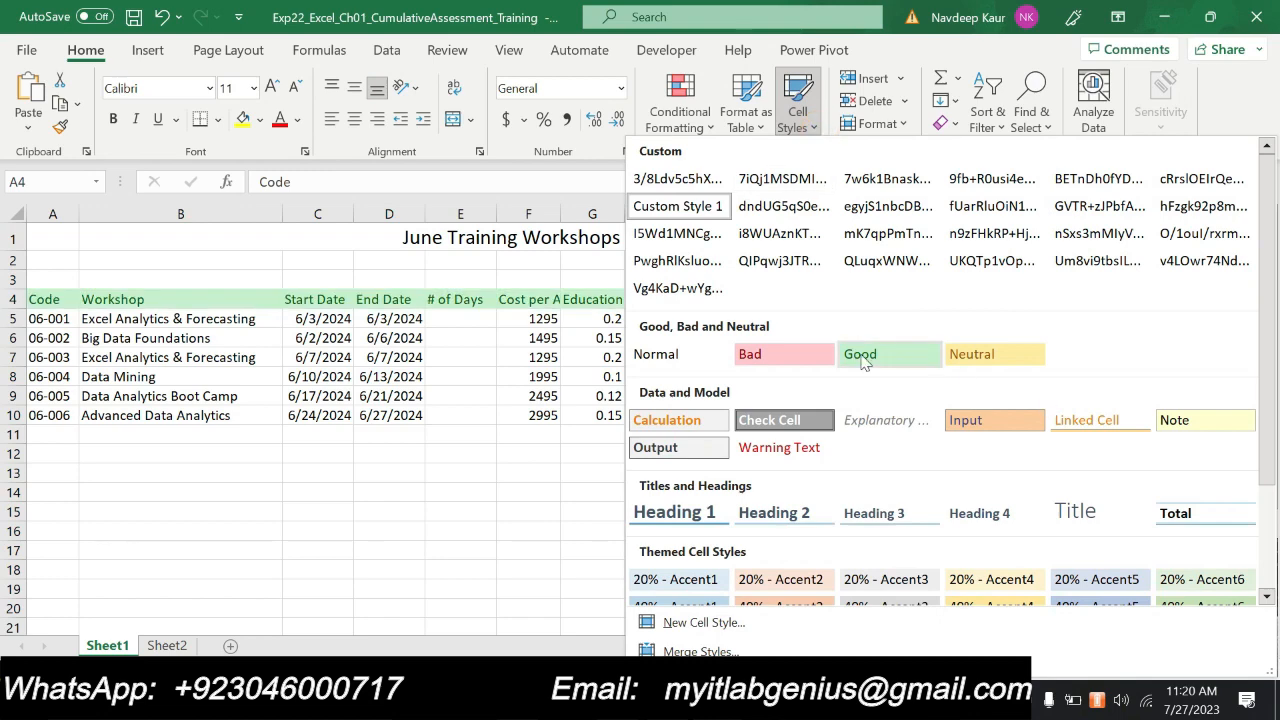
{"action": "left_click", "coordinate": [862, 358]}
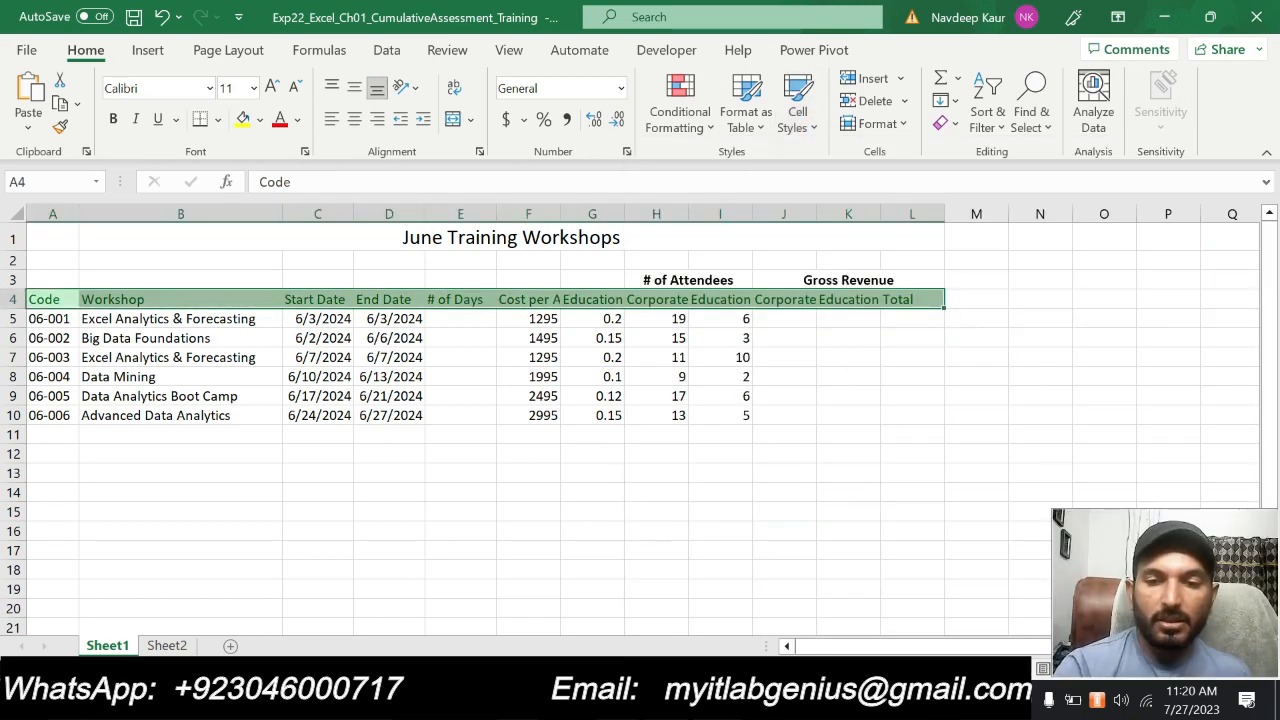
Recheck step 10 in Word, then wrap the text and center the headings in A4:L4 horizontally in Excel
{"action": "key", "text": "alt+Tab"}
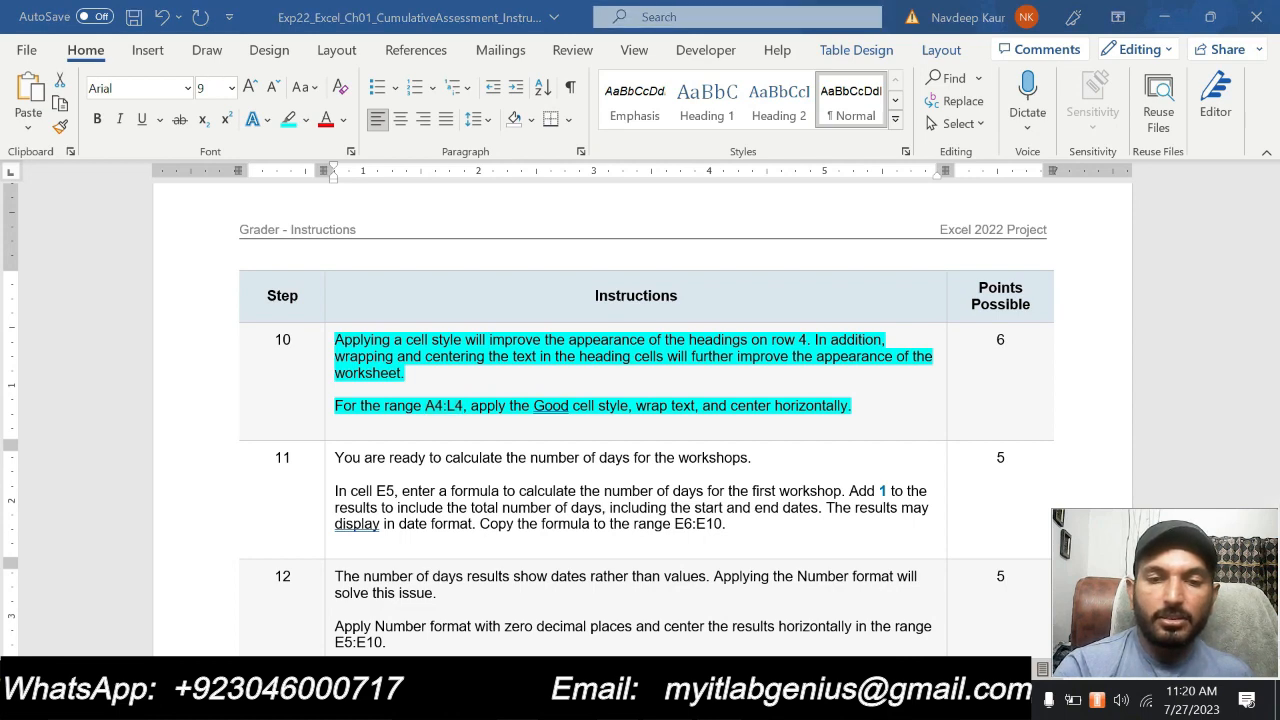
{"action": "key", "text": "alt+Tab"}
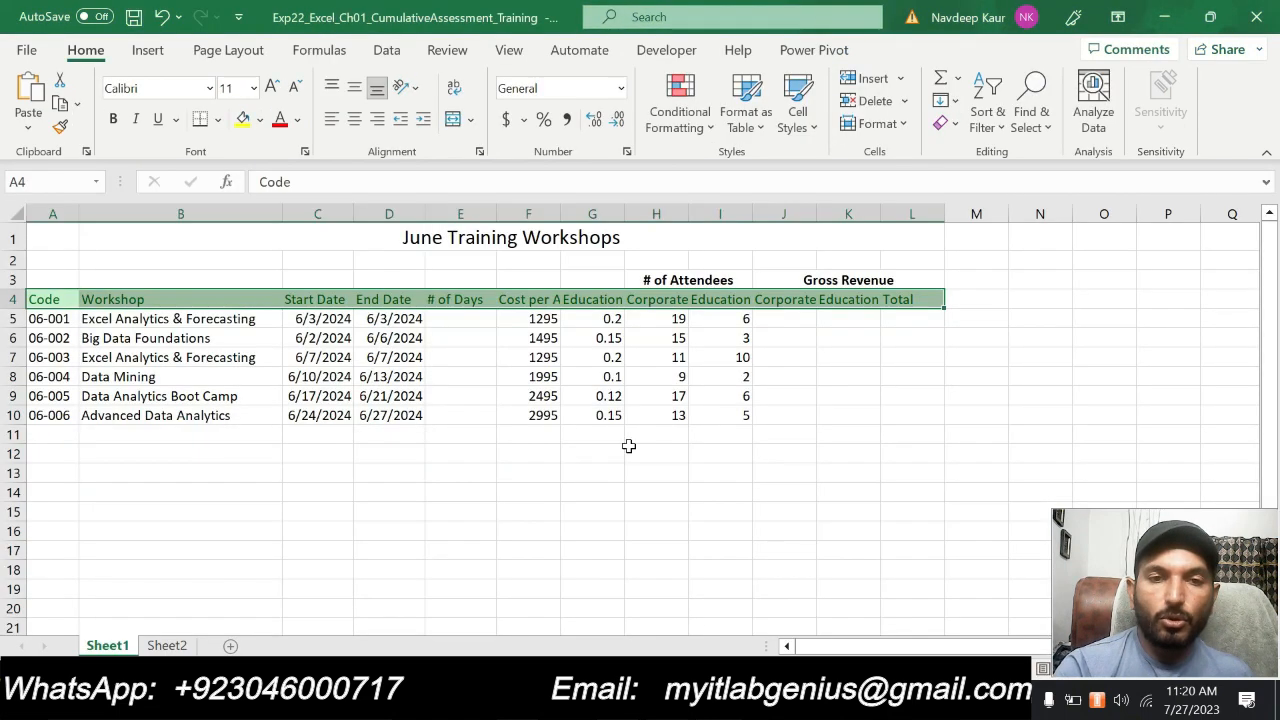
{"action": "left_click", "coordinate": [456, 90]}
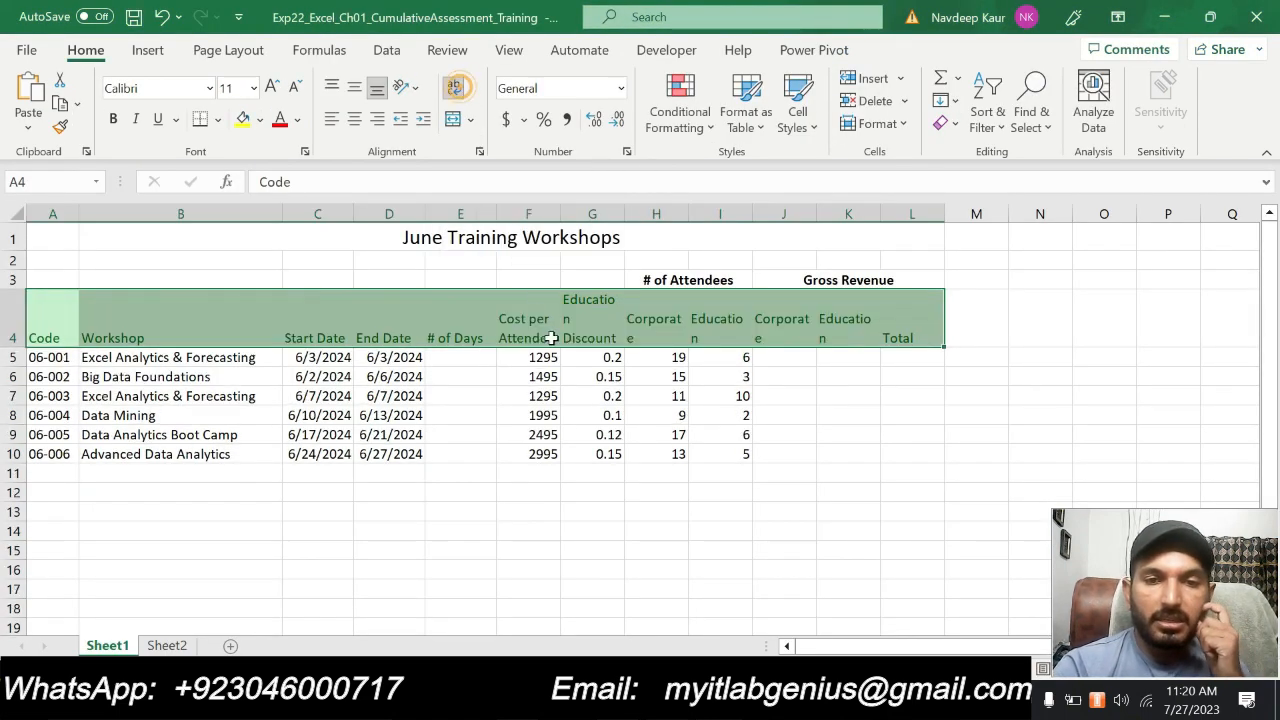
{"action": "left_click", "coordinate": [354, 118]}
{"action": "left_click", "coordinate": [590, 550]}
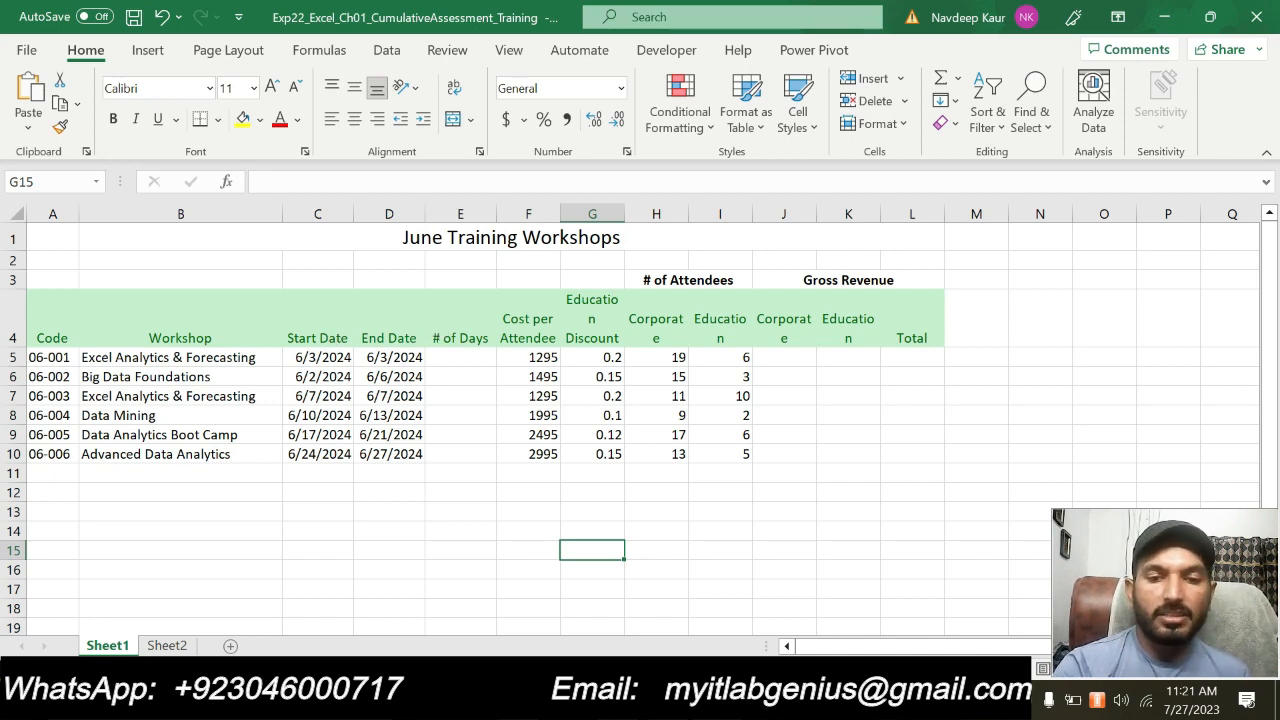
Switch to Word, remove the turquoise highlight from step 10, and highlight the step 11 instructions in turquoise
{"action": "key", "text": "alt+Tab"}
{"action": "left_click_drag", "start_coordinate": [851, 405], "coordinate": [362, 345]}
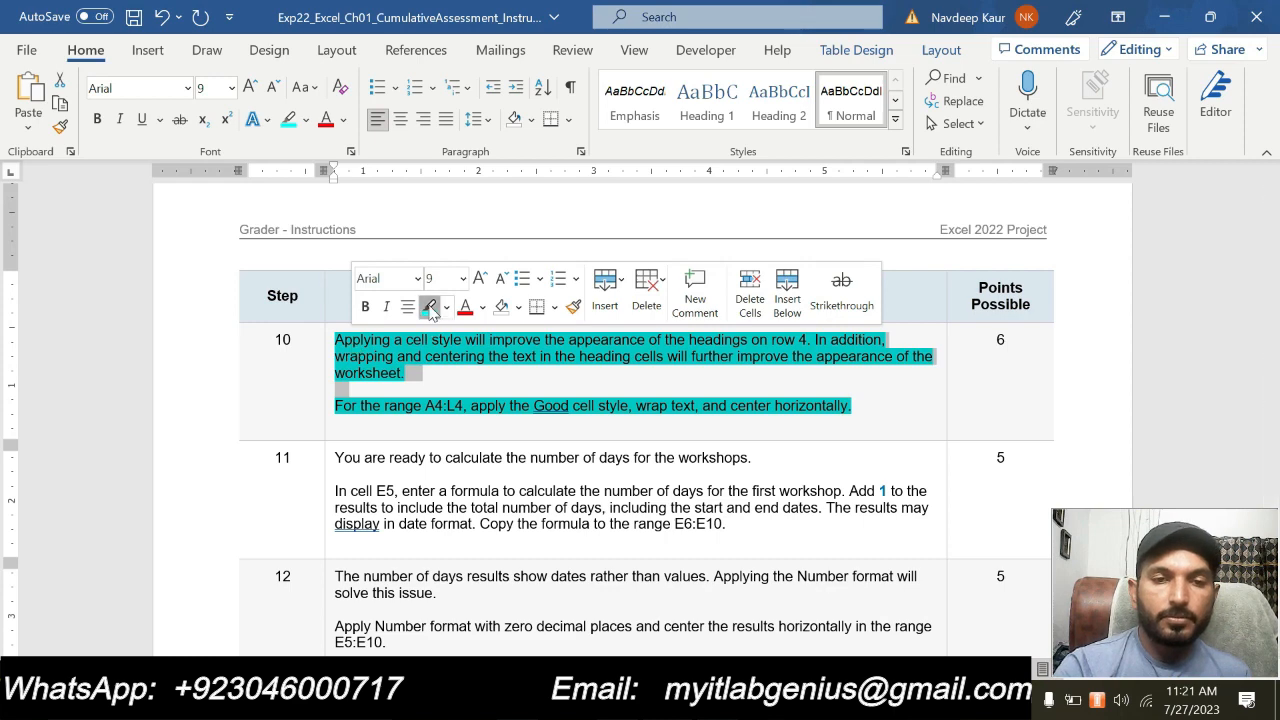
{"action": "left_click", "coordinate": [430, 305]}
{"action": "scroll", "coordinate": [560, 448], "scroll_direction": "down", "scroll_amount": 2}
{"action": "left_click_drag", "start_coordinate": [751, 406], "coordinate": [336, 345]}
{"action": "left_click", "coordinate": [424, 312]}
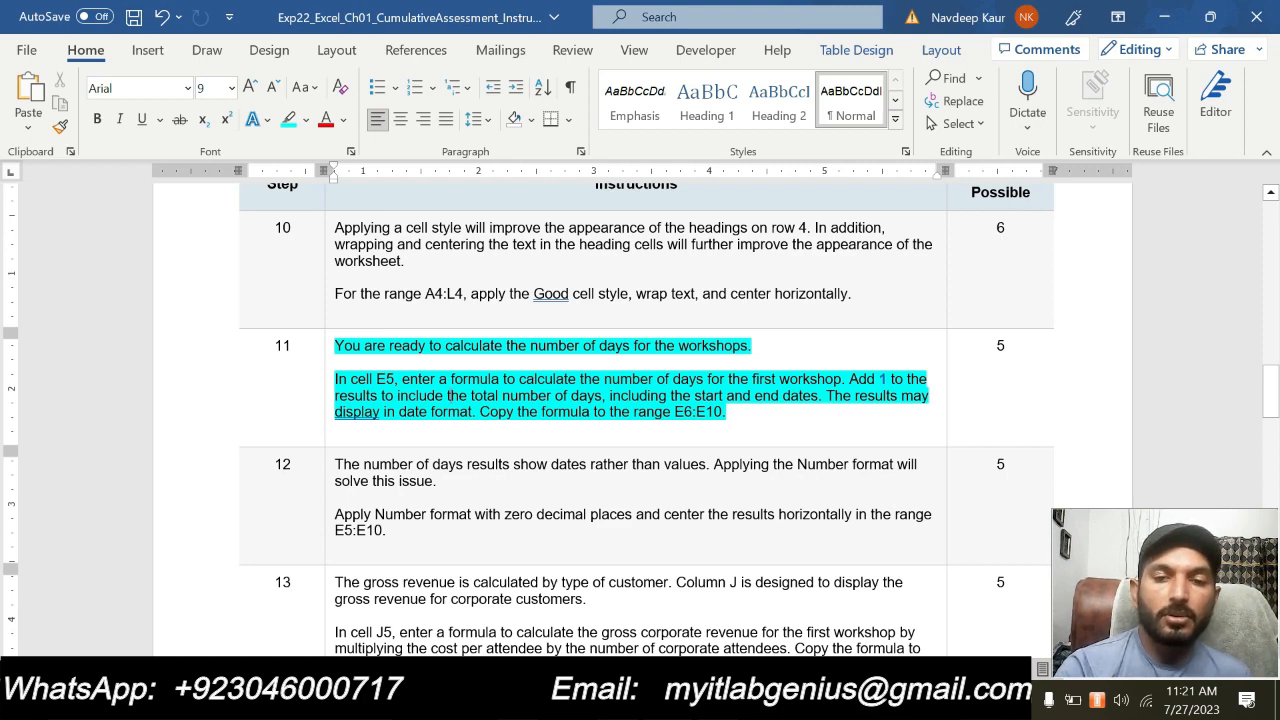
Consult step 11 in Word and enter the formula =D5-C5 in cell E5 in Excel for the first workshop's days
{"action": "key", "text": "alt+Tab"}
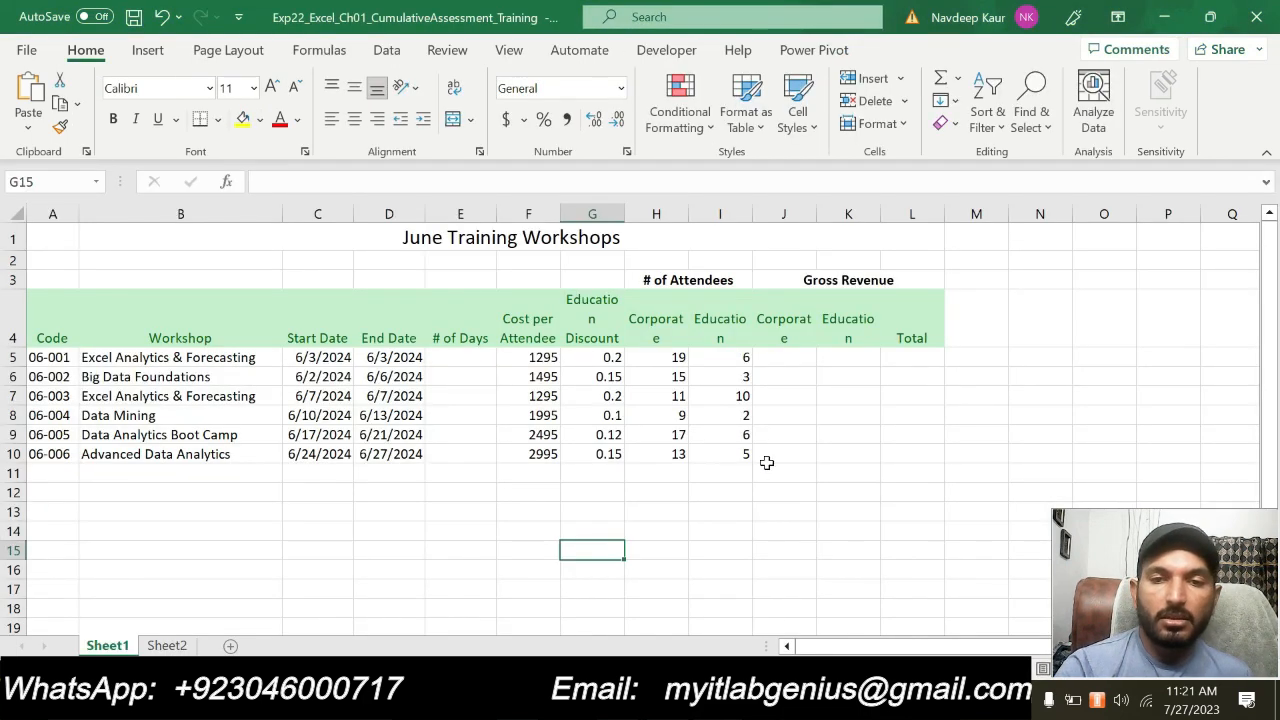
{"action": "left_click", "coordinate": [464, 357]}
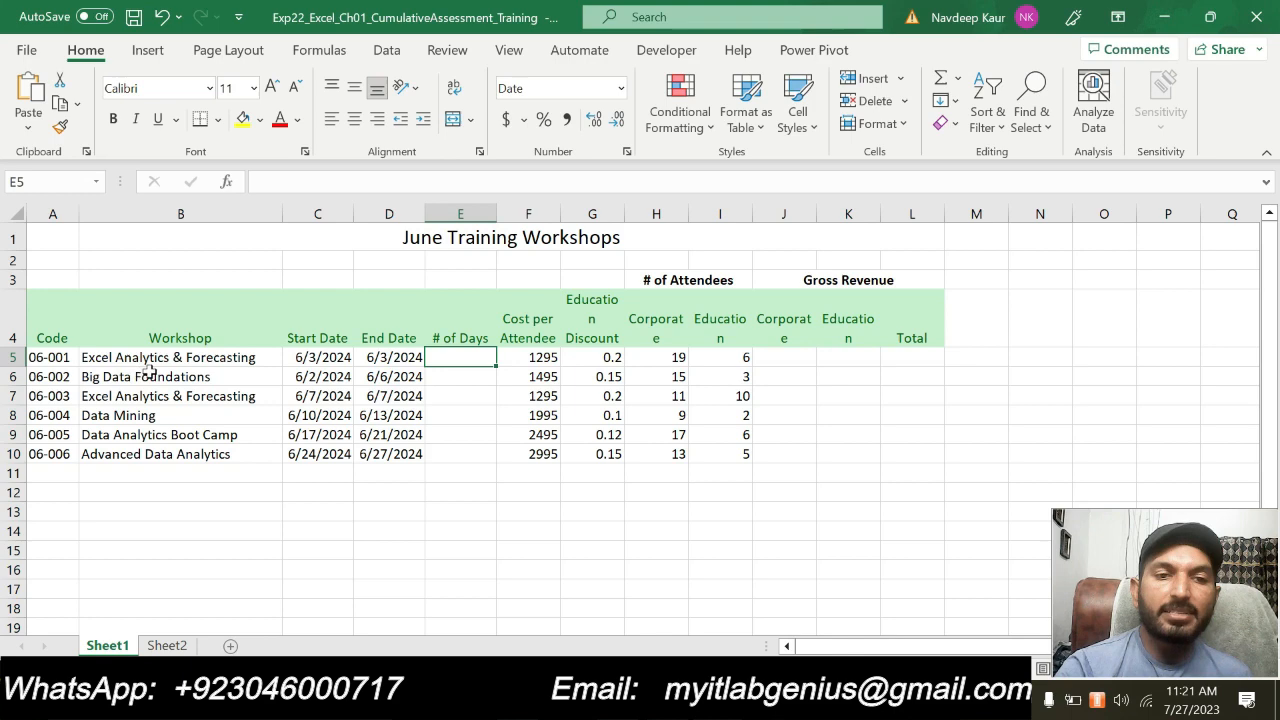
{"action": "left_click", "coordinate": [640, 700]}
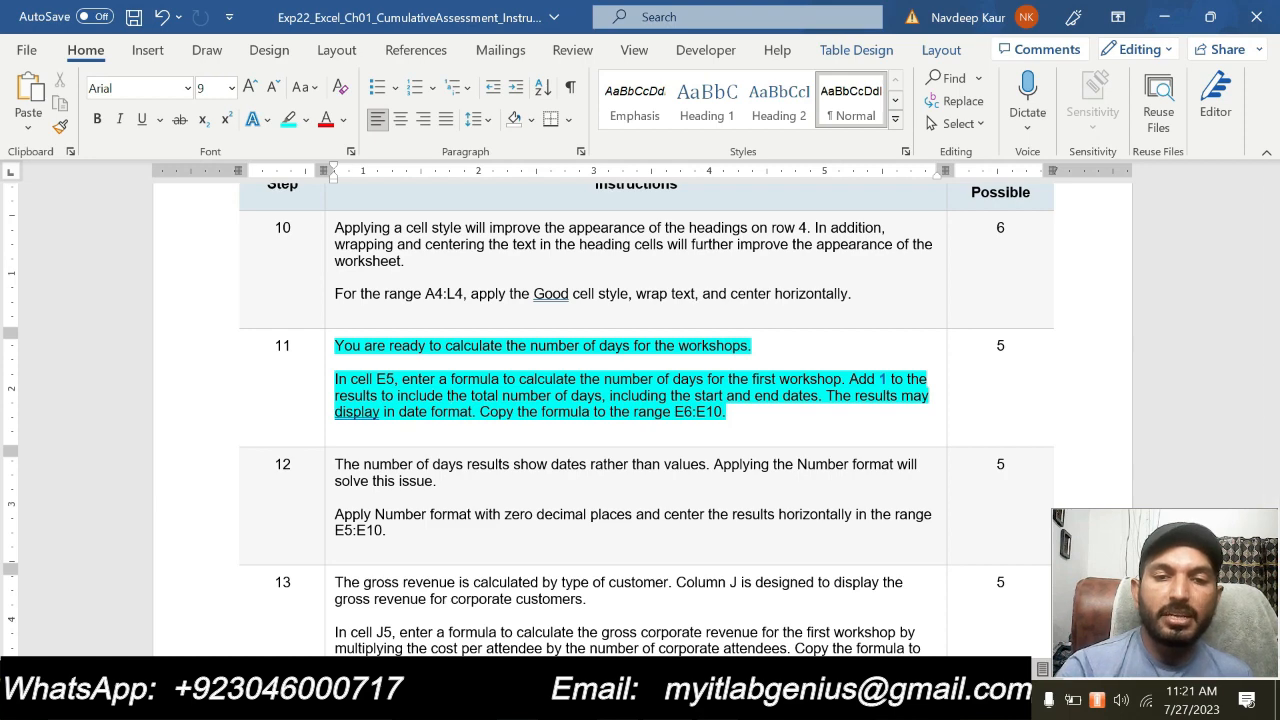
{"action": "left_click", "coordinate": [668, 702]}
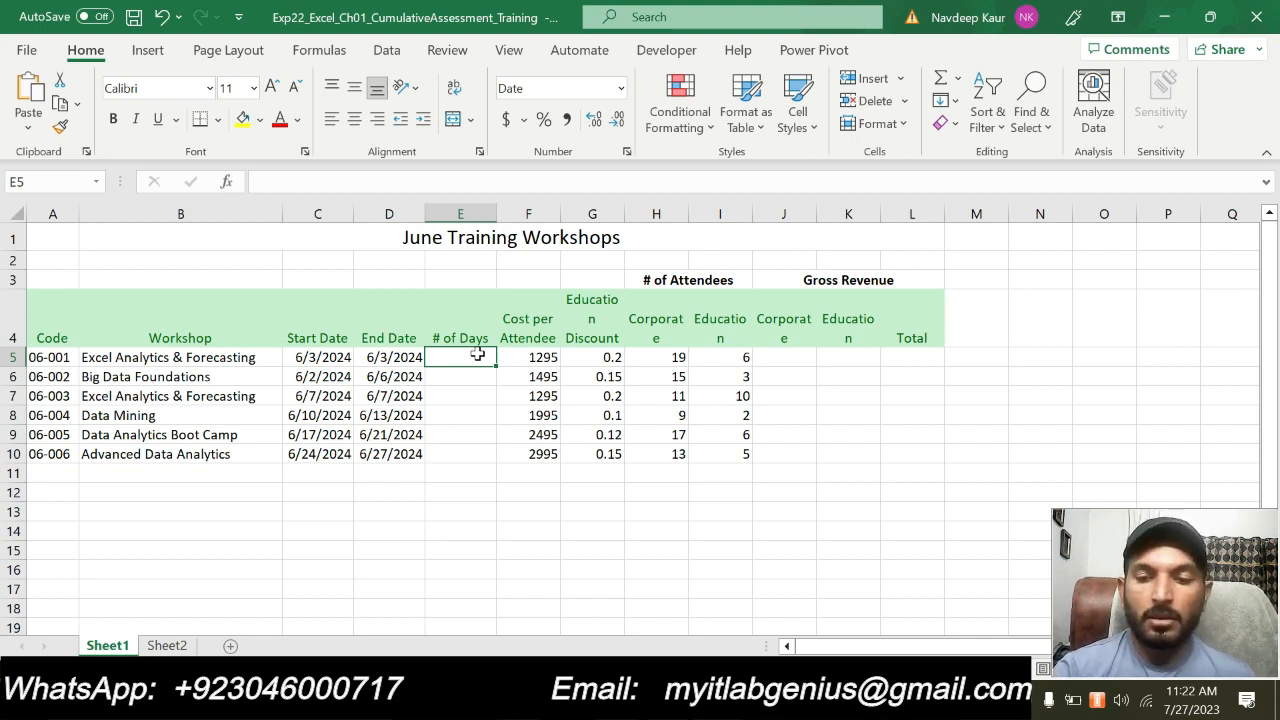
{"action": "type", "text": "="}
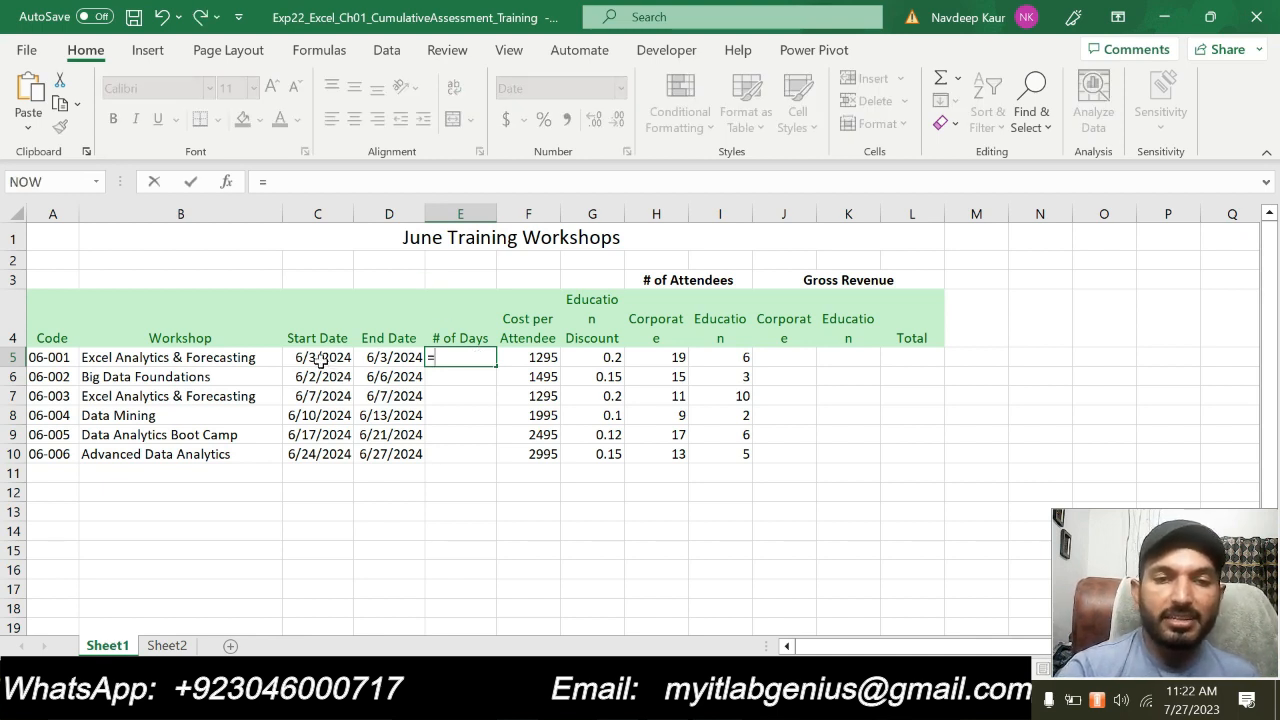
{"action": "left_click", "coordinate": [384, 362]}
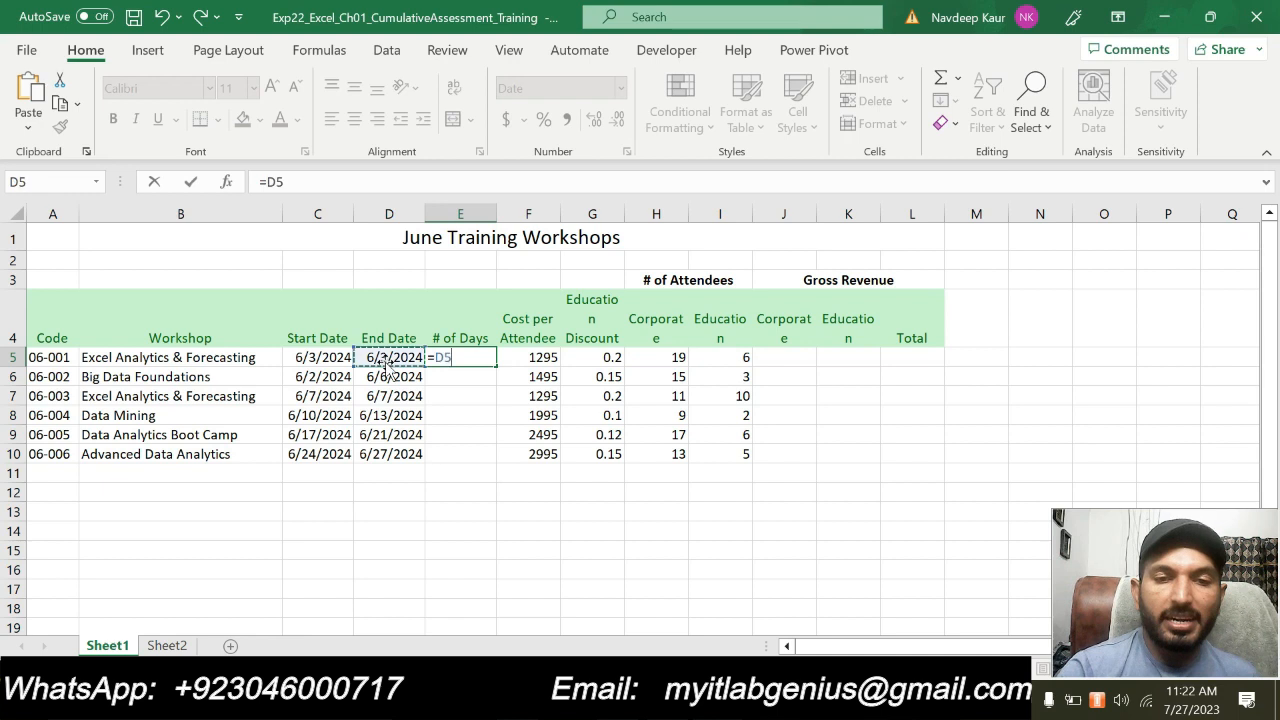
{"action": "type", "text": "-"}
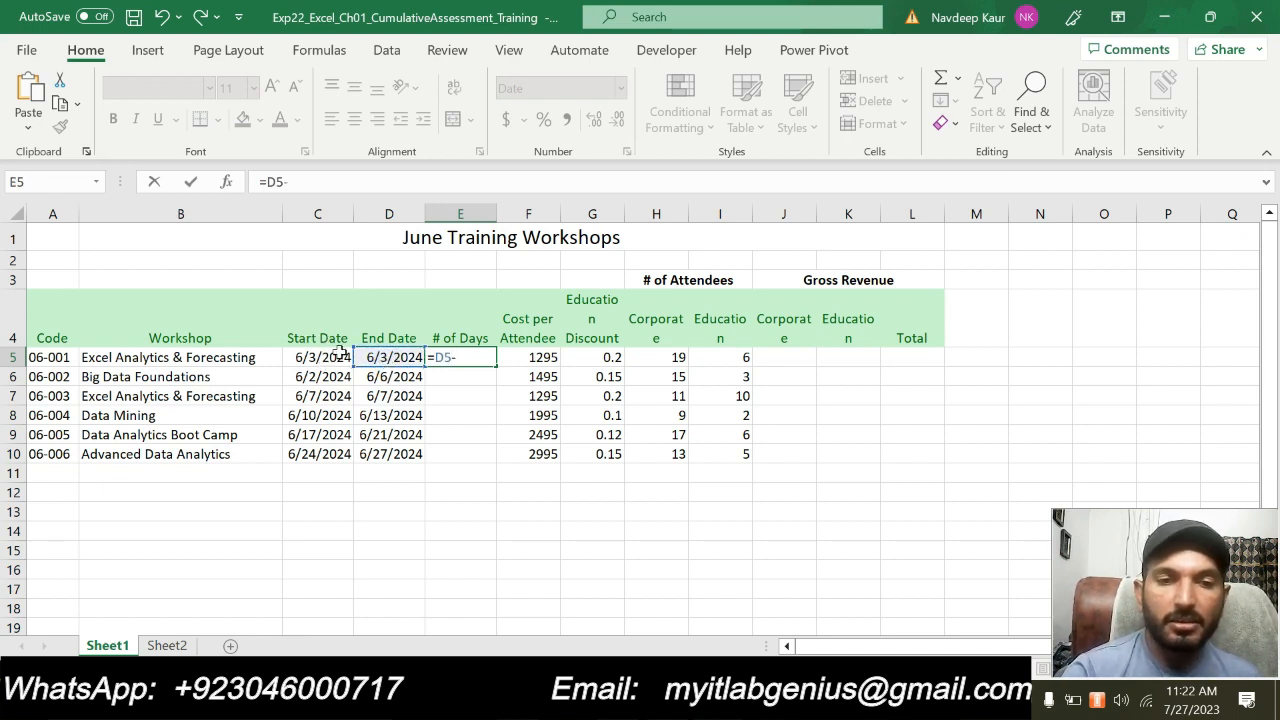
{"action": "left_click", "coordinate": [341, 355]}
{"action": "key", "text": "Return"}
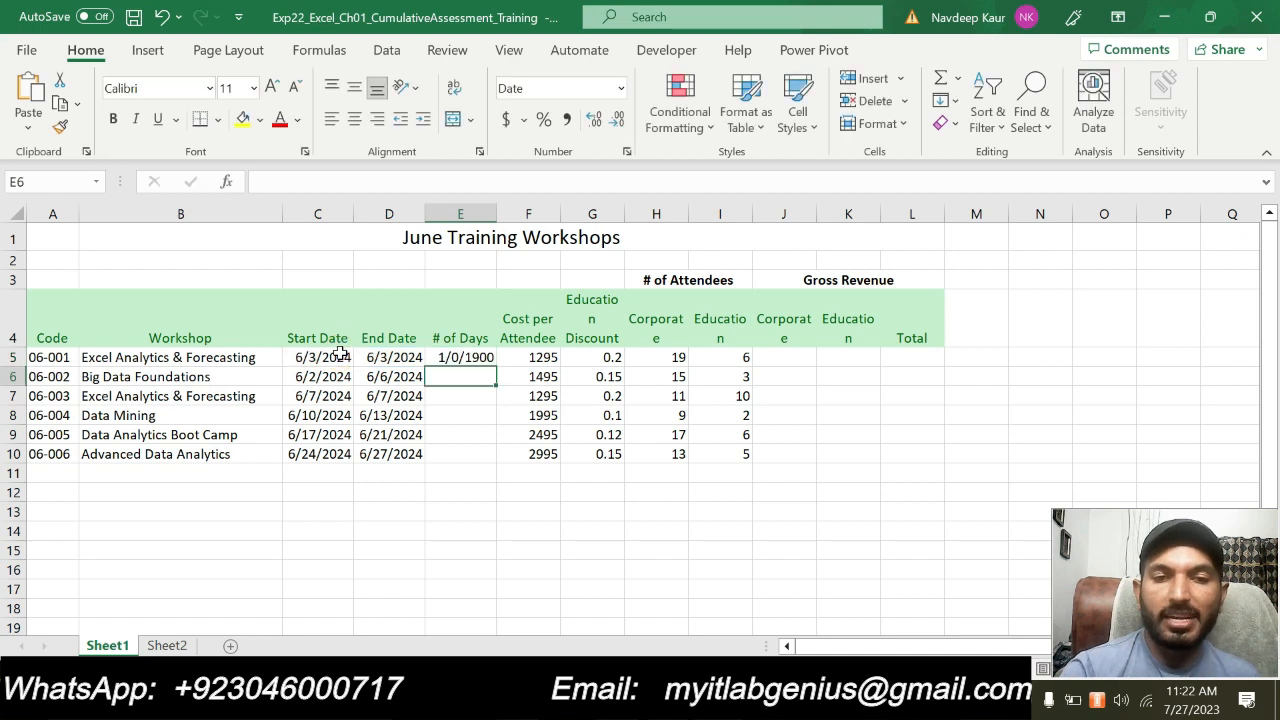
Edit the formula in cell E5 to =D5-C5+1 so both the start and end dates are included
{"action": "left_click", "coordinate": [449, 357]}
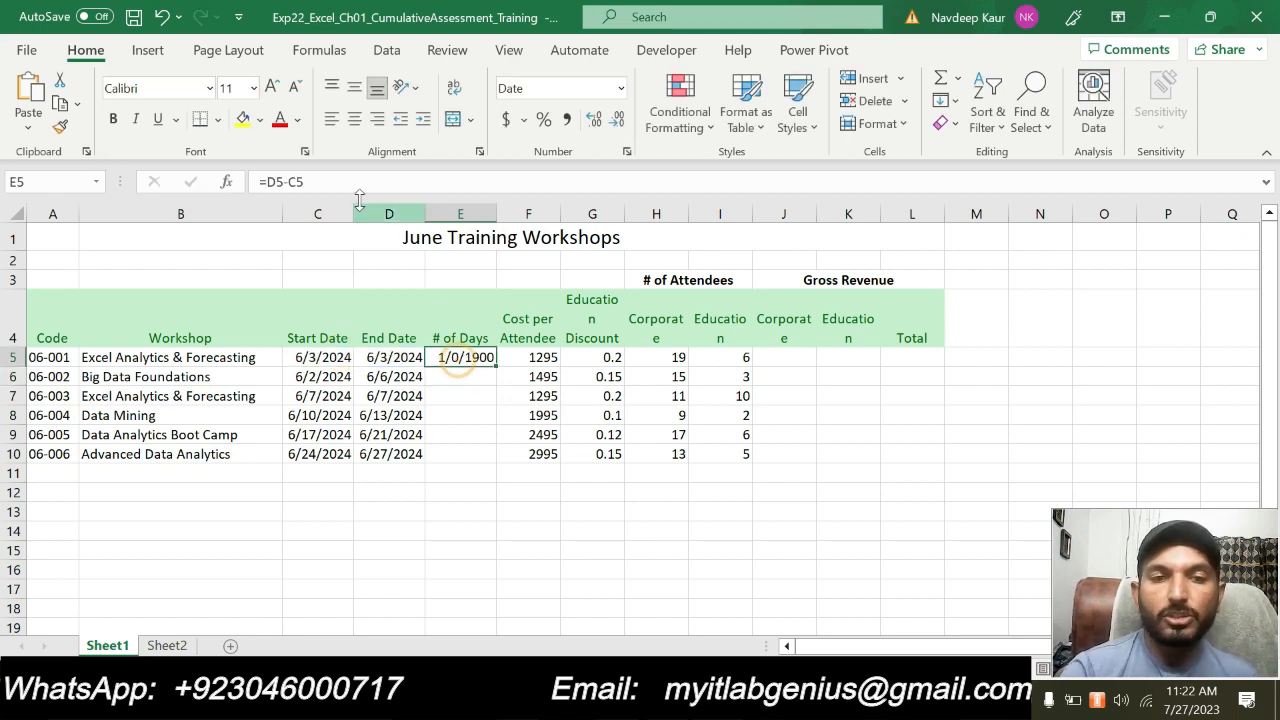
{"action": "double_click", "coordinate": [449, 358]}
{"action": "left_click", "coordinate": [346, 181]}
{"action": "type", "text": "+"}
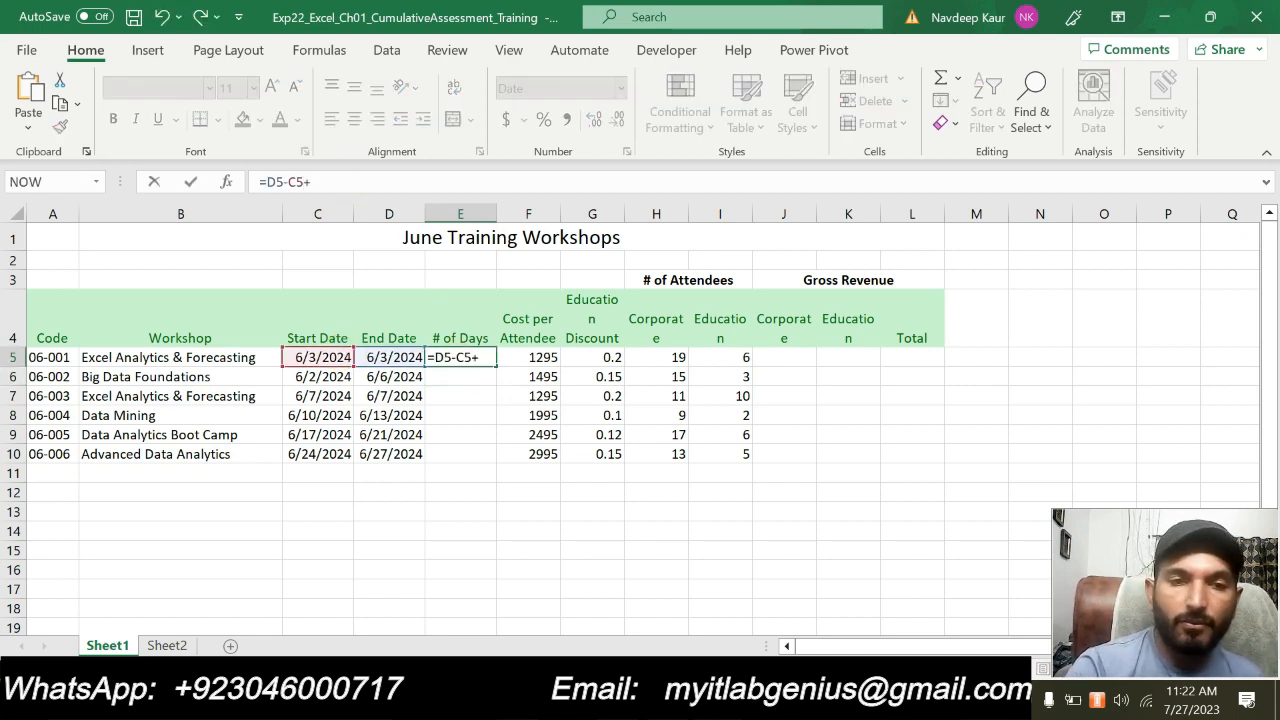
{"action": "type", "text": "1"}
{"action": "key", "text": "Return"}
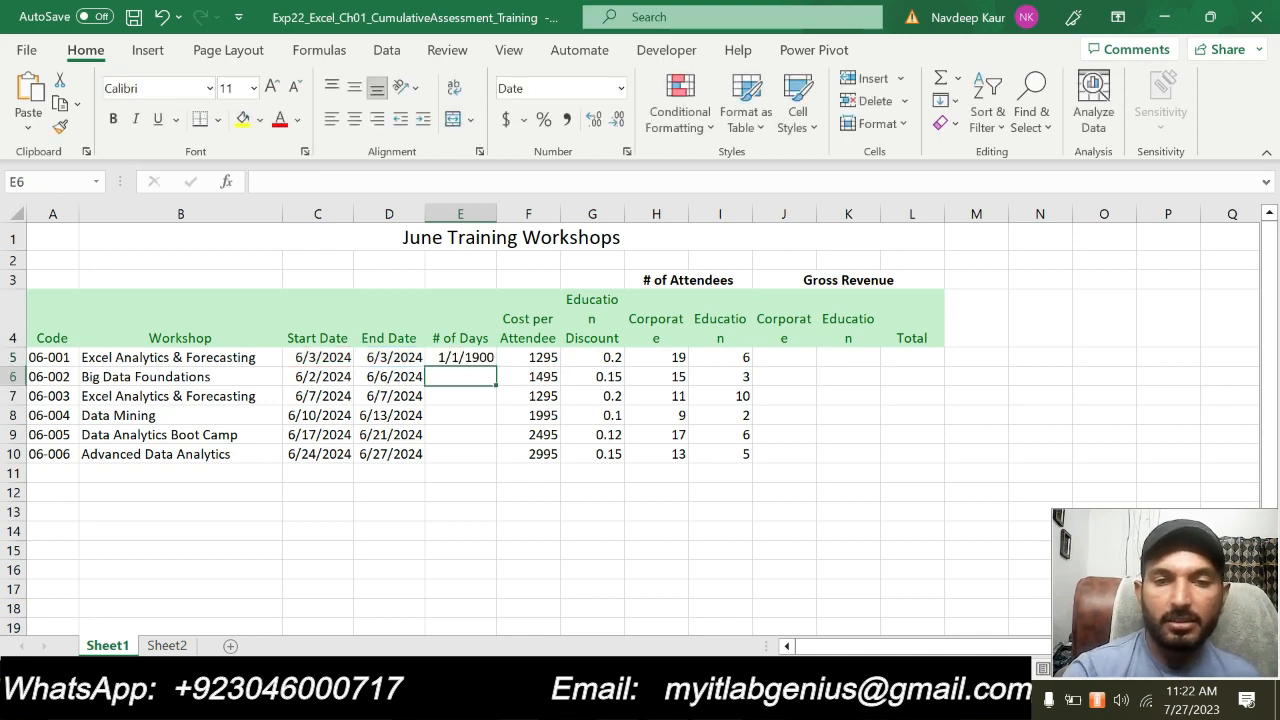
Check the copy range for step 11 in Word, then copy the E5 formula to E6:E10 in Excel
{"action": "left_click", "coordinate": [700, 700]}
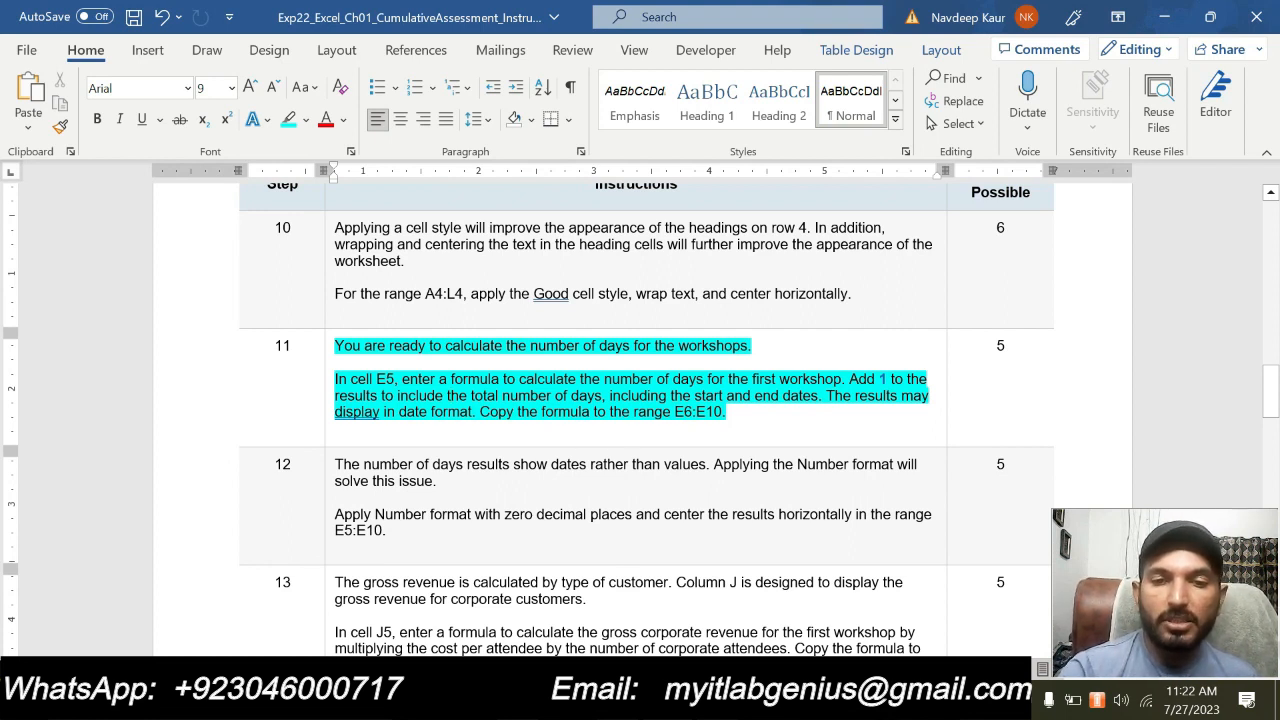
{"action": "key", "text": "alt+Tab"}
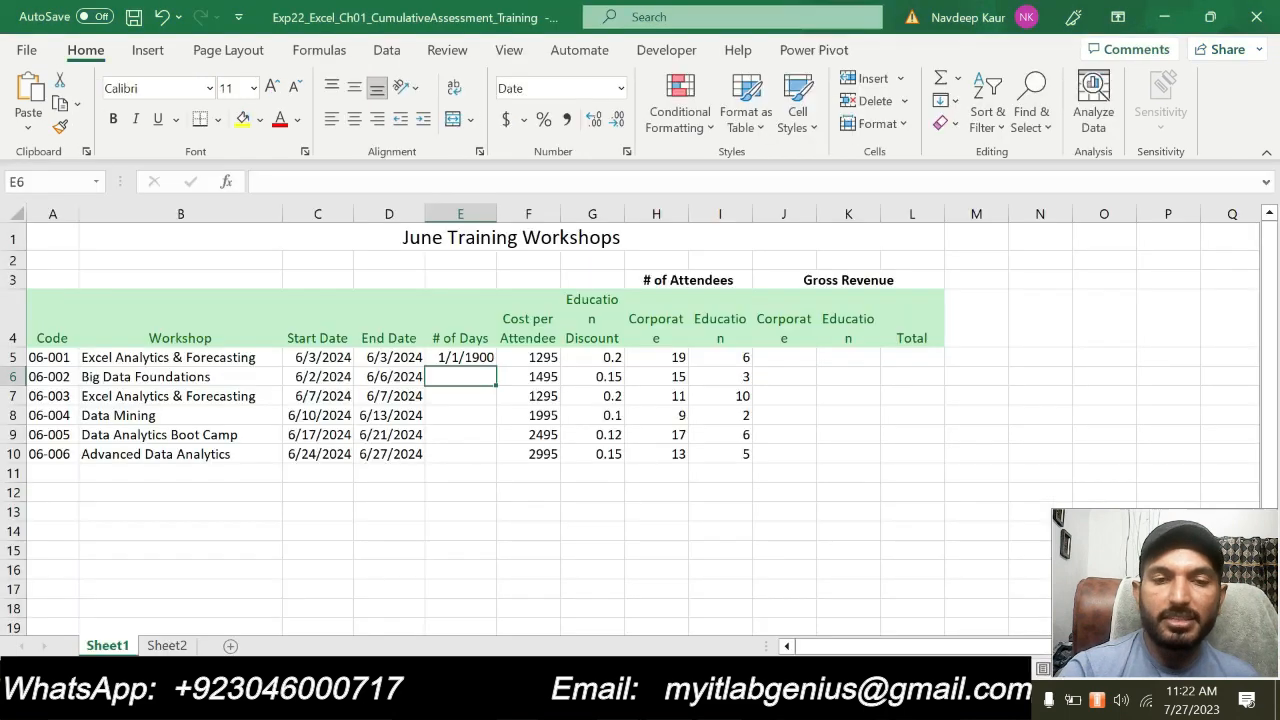
{"action": "left_click", "coordinate": [458, 354]}
{"action": "key", "text": "ctrl+c"}
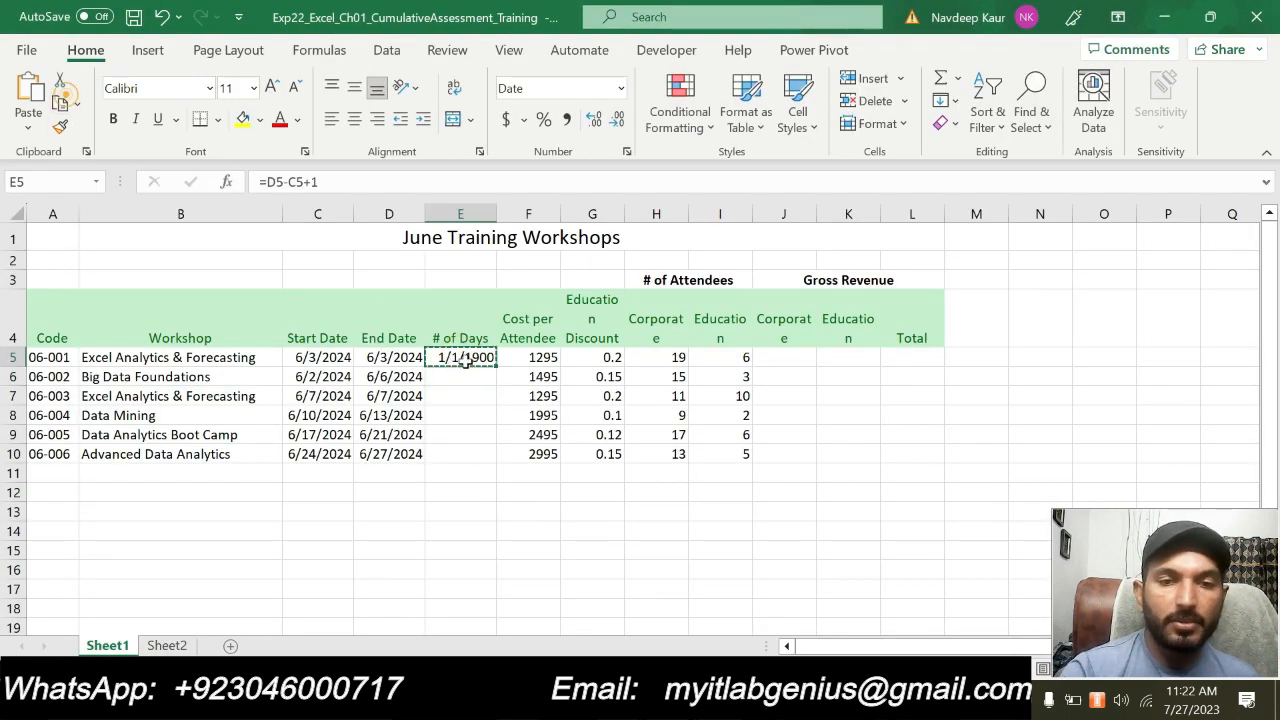
{"action": "left_click_drag", "start_coordinate": [474, 378], "coordinate": [463, 456]}
{"action": "left_click", "coordinate": [28, 127]}
{"action": "left_click", "coordinate": [60, 185]}
{"action": "left_click", "coordinate": [610, 570]}
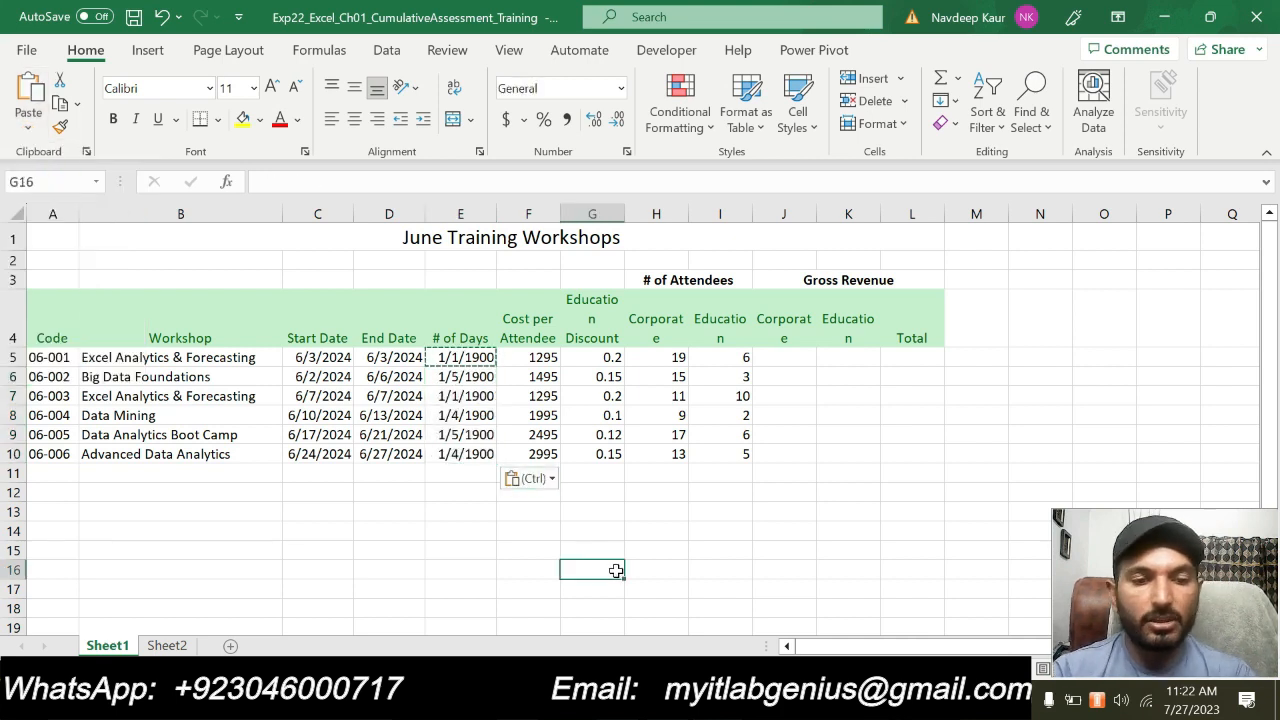
{"action": "key", "text": "Escape"}
{"action": "left_click", "coordinate": [505, 544]}
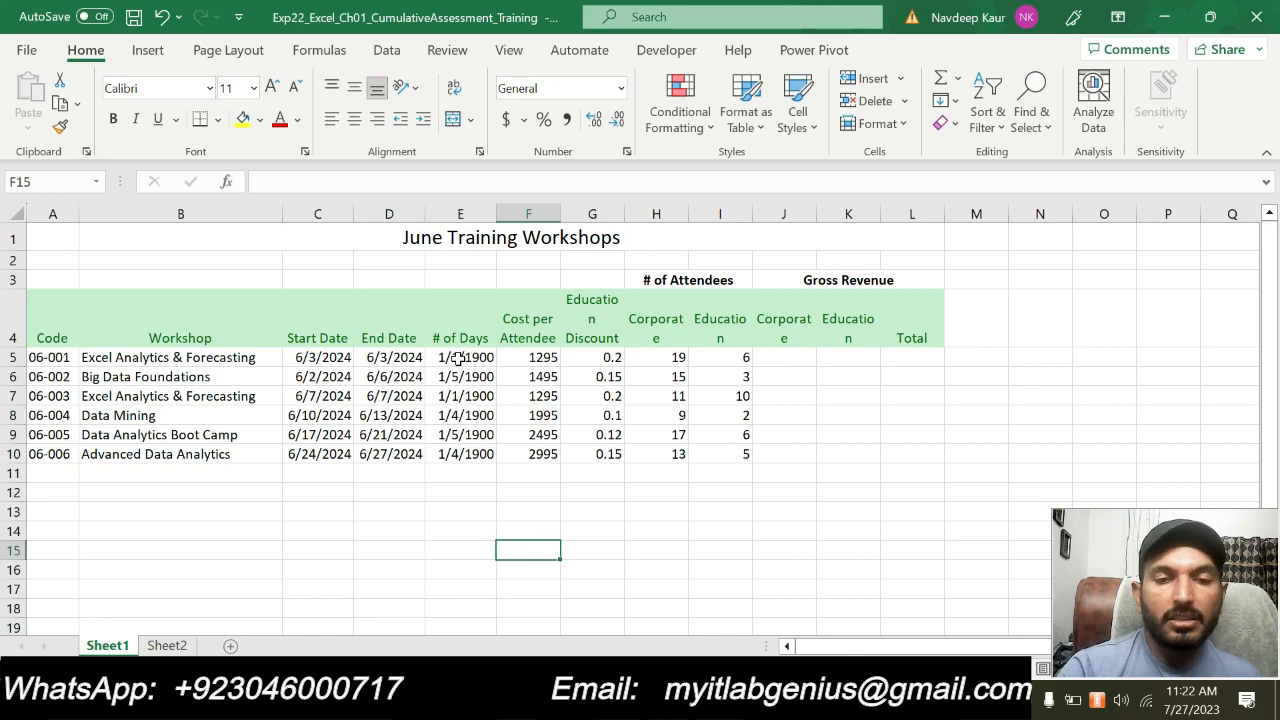
Return to Word, clear the turquoise highlight from step 11, and highlight the step 12 instructions in turquoise
{"action": "key", "text": "alt+Tab"}
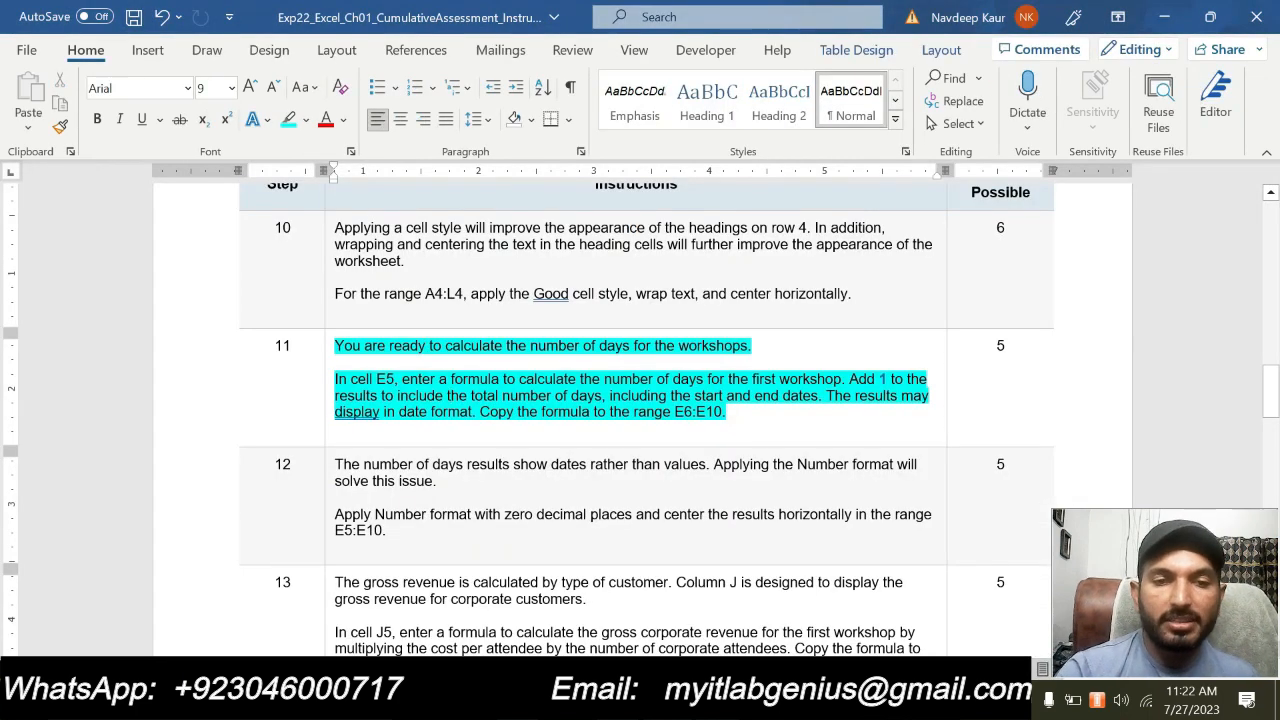
{"action": "left_click_drag", "start_coordinate": [733, 414], "coordinate": [337, 346]}
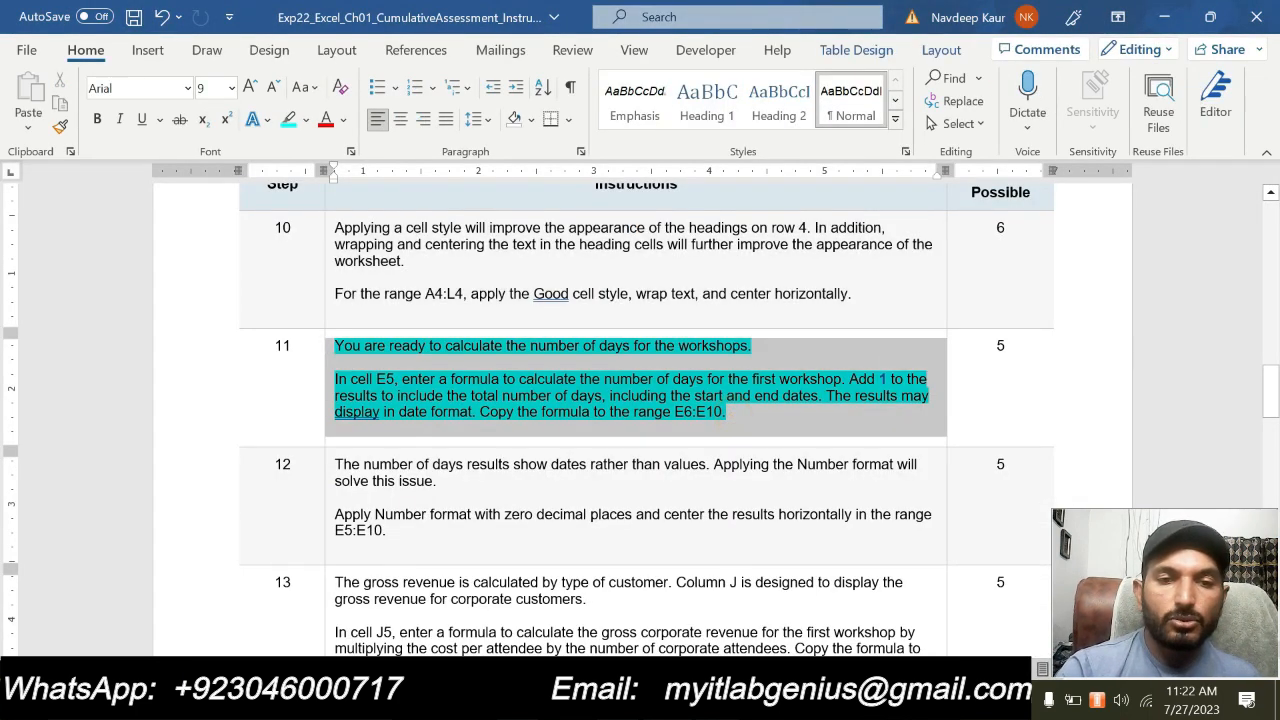
{"action": "left_click", "coordinate": [443, 330]}
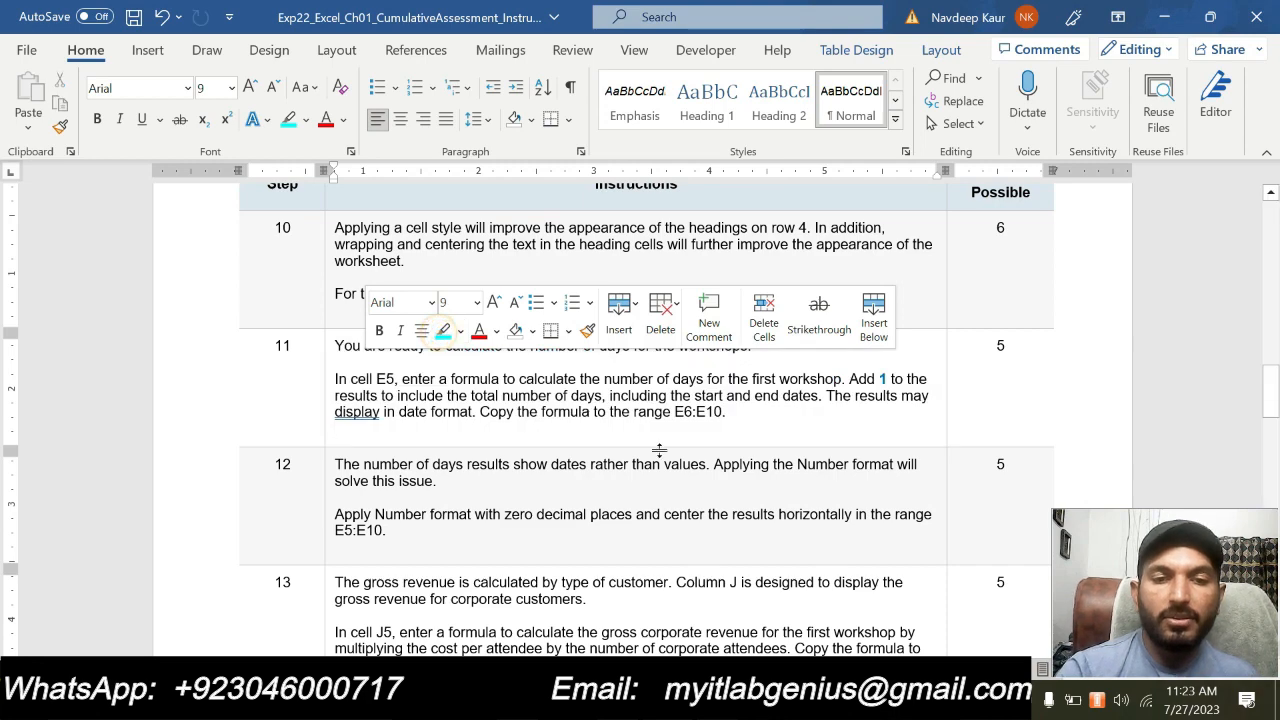
{"action": "scroll", "coordinate": [659, 451], "scroll_direction": "down", "scroll_amount": 1}
{"action": "left_click_drag", "start_coordinate": [387, 474], "coordinate": [336, 408]}
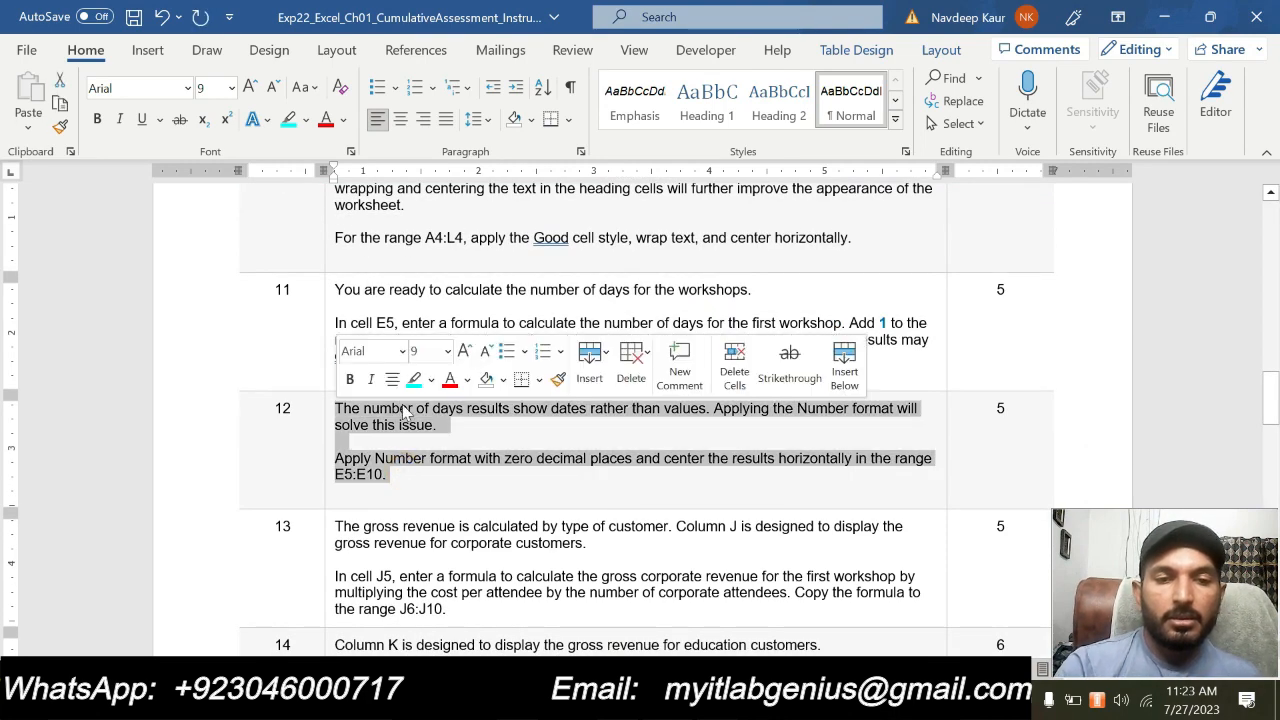
{"action": "left_click", "coordinate": [413, 380]}
{"action": "left_click", "coordinate": [429, 494]}
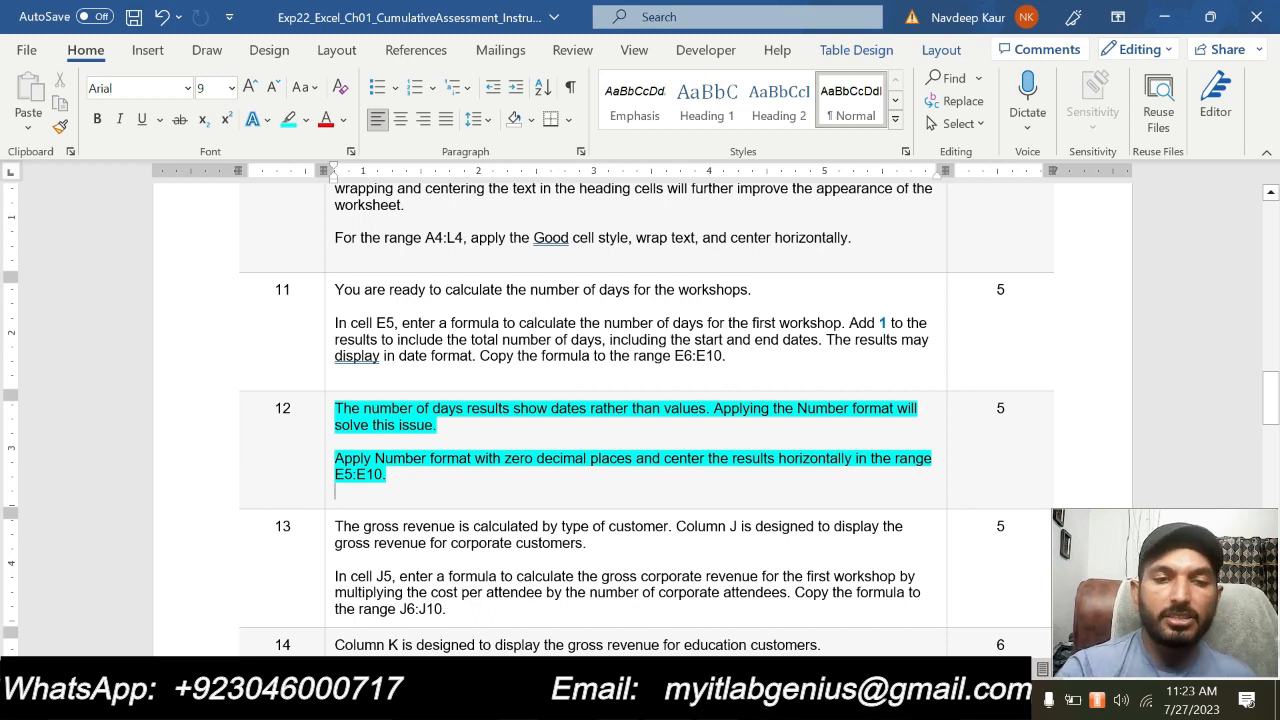
Check the range for step 12 in Word, then apply Number format with zero decimal places to D5:D10 in Excel
{"action": "left_click_drag", "start_coordinate": [336, 476], "coordinate": [383, 476]}
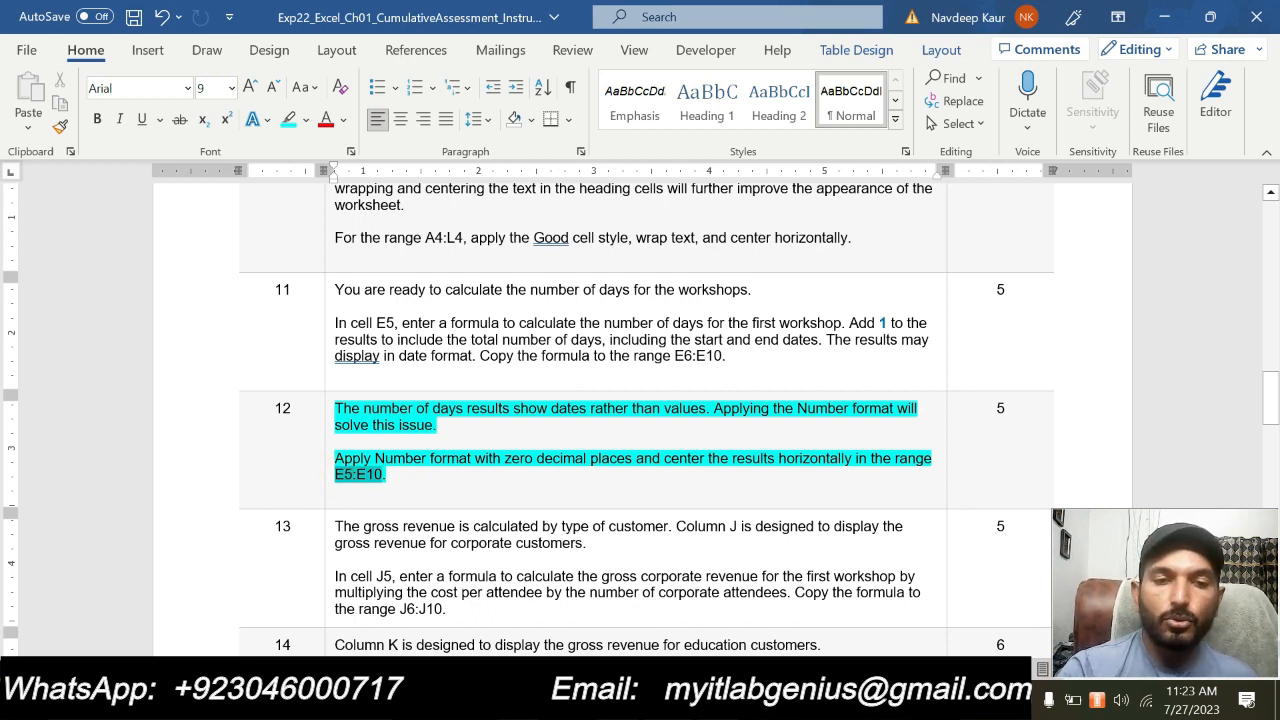
{"action": "left_click", "coordinate": [449, 482]}
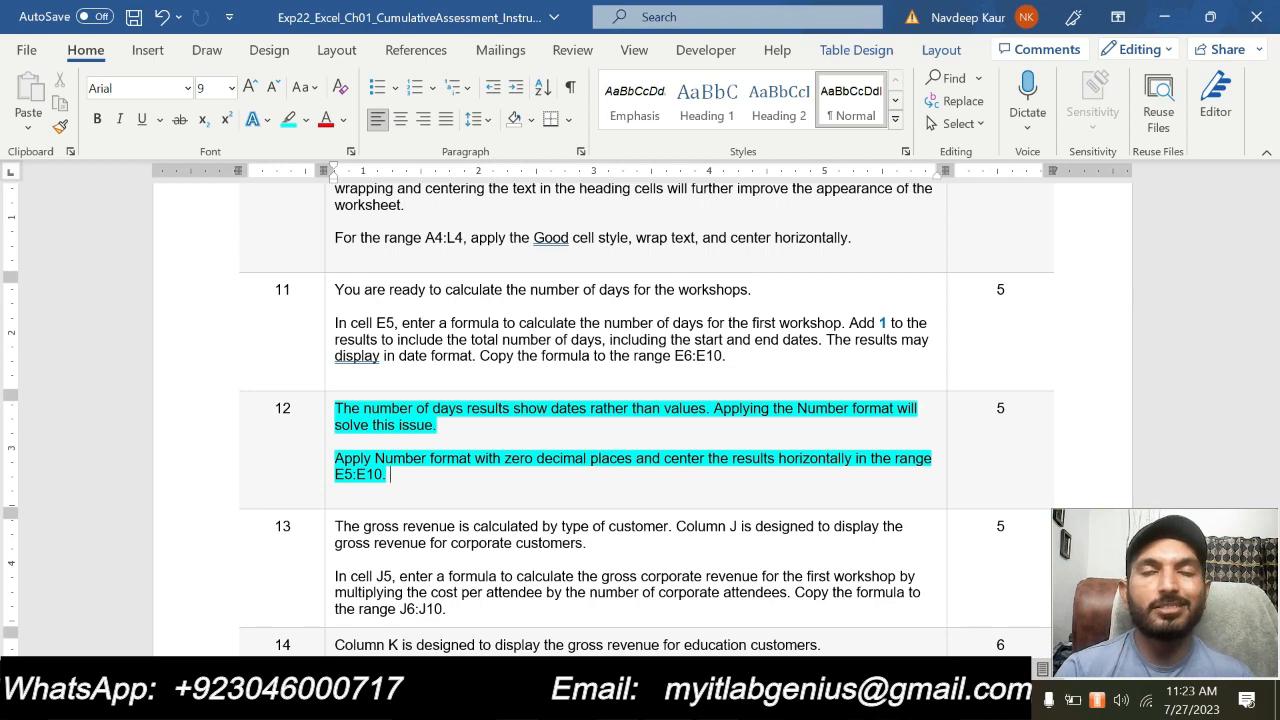
{"action": "key", "text": "alt+Tab"}
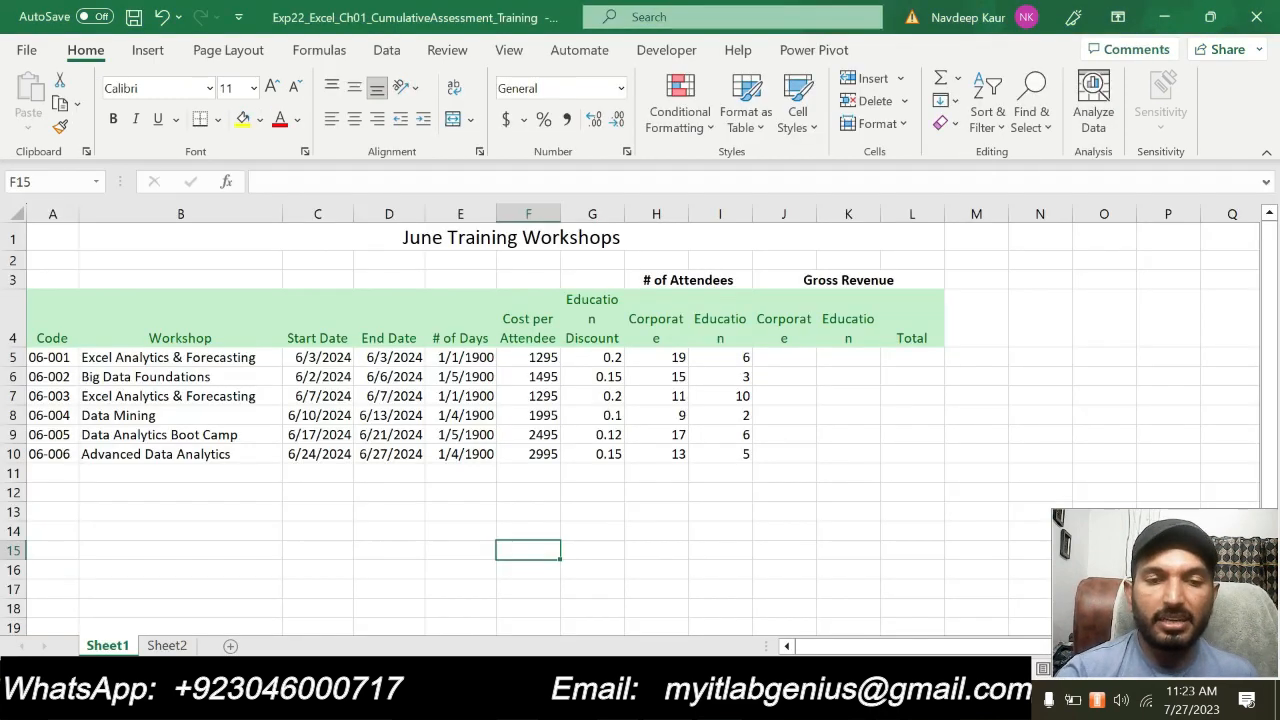
{"action": "left_click_drag", "start_coordinate": [379, 364], "coordinate": [386, 455]}
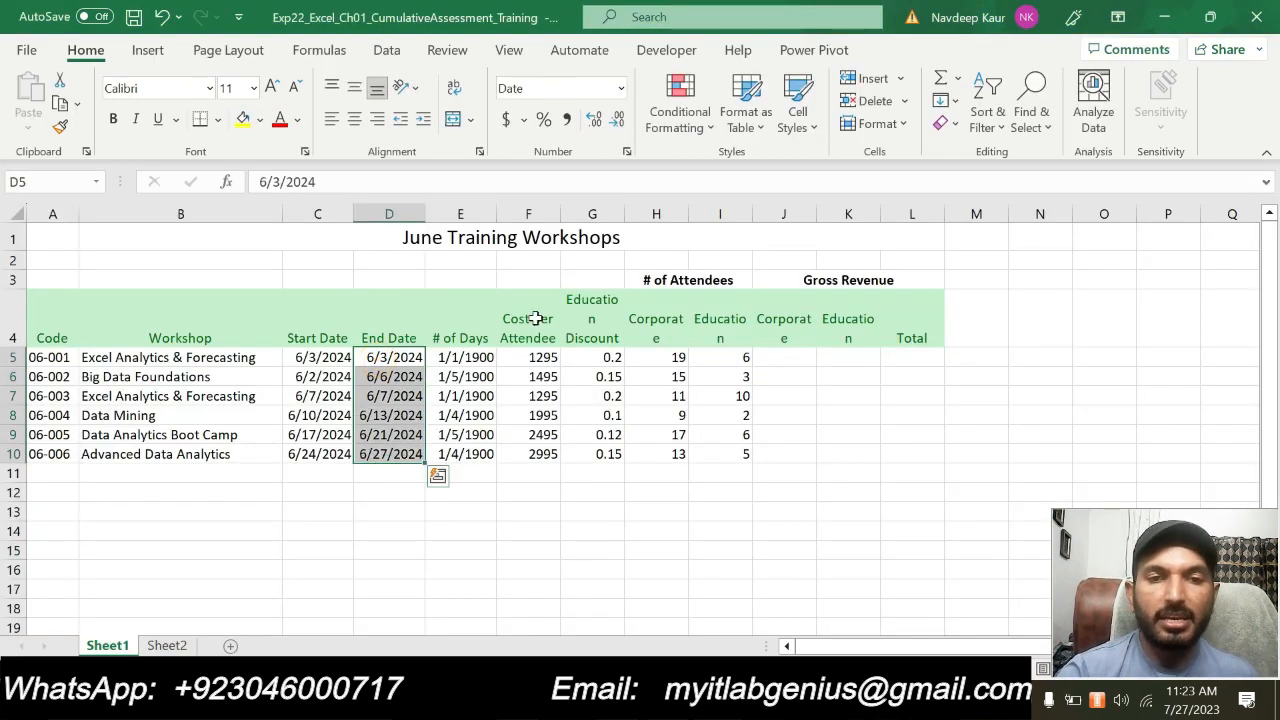
{"action": "left_click", "coordinate": [627, 153]}
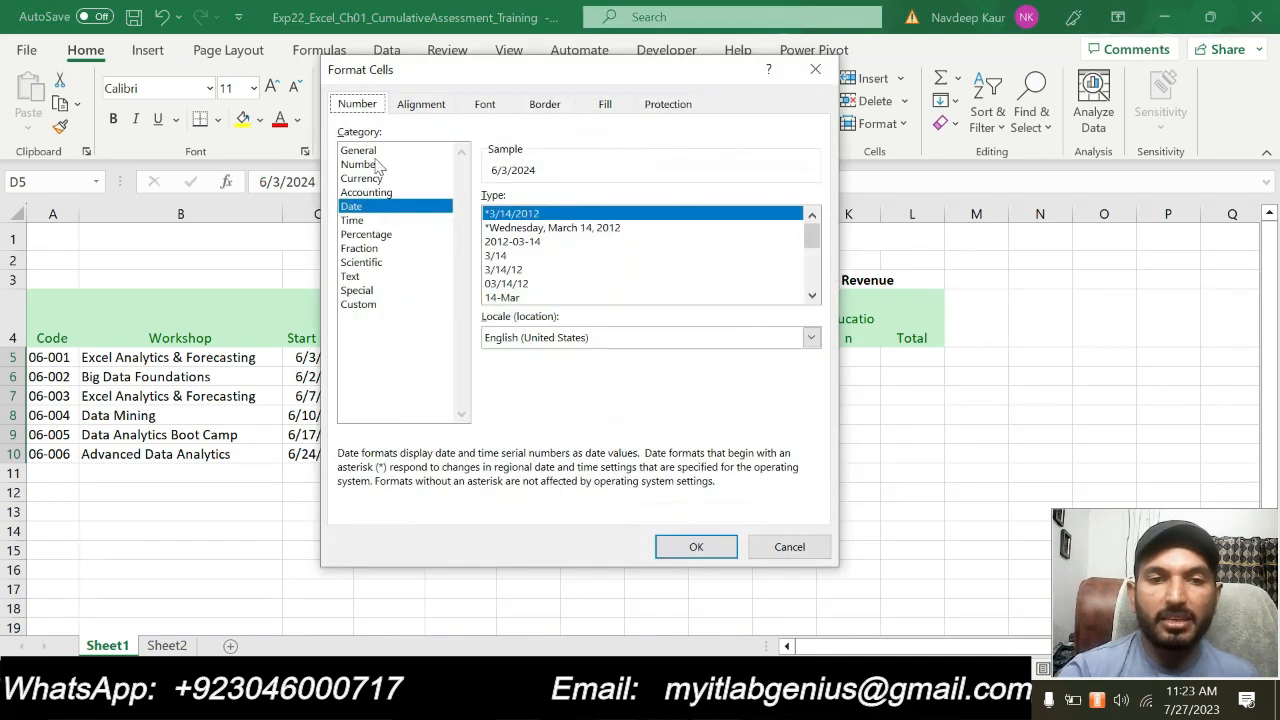
{"action": "left_click", "coordinate": [368, 165]}
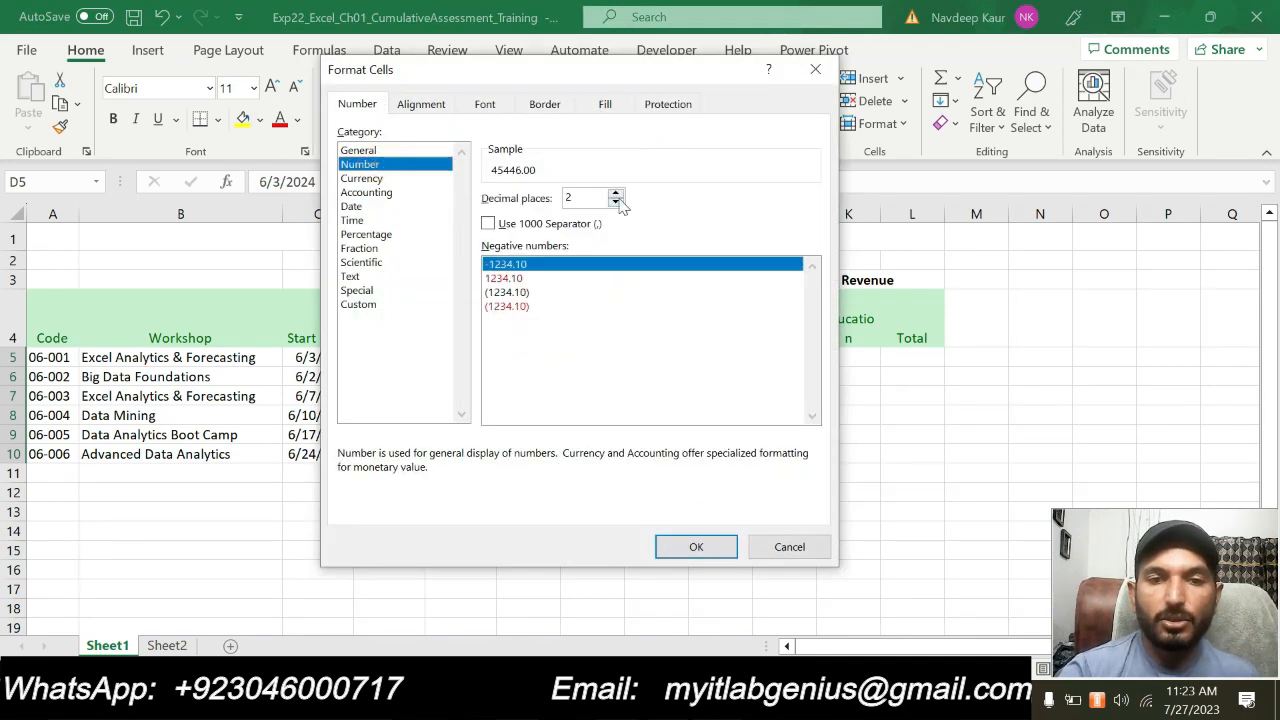
{"action": "left_click", "coordinate": [616, 192]}
{"action": "left_click", "coordinate": [616, 192]}
{"action": "left_click", "coordinate": [616, 202]}
{"action": "left_click", "coordinate": [616, 202]}
{"action": "left_click", "coordinate": [616, 202]}
{"action": "left_click", "coordinate": [616, 202]}
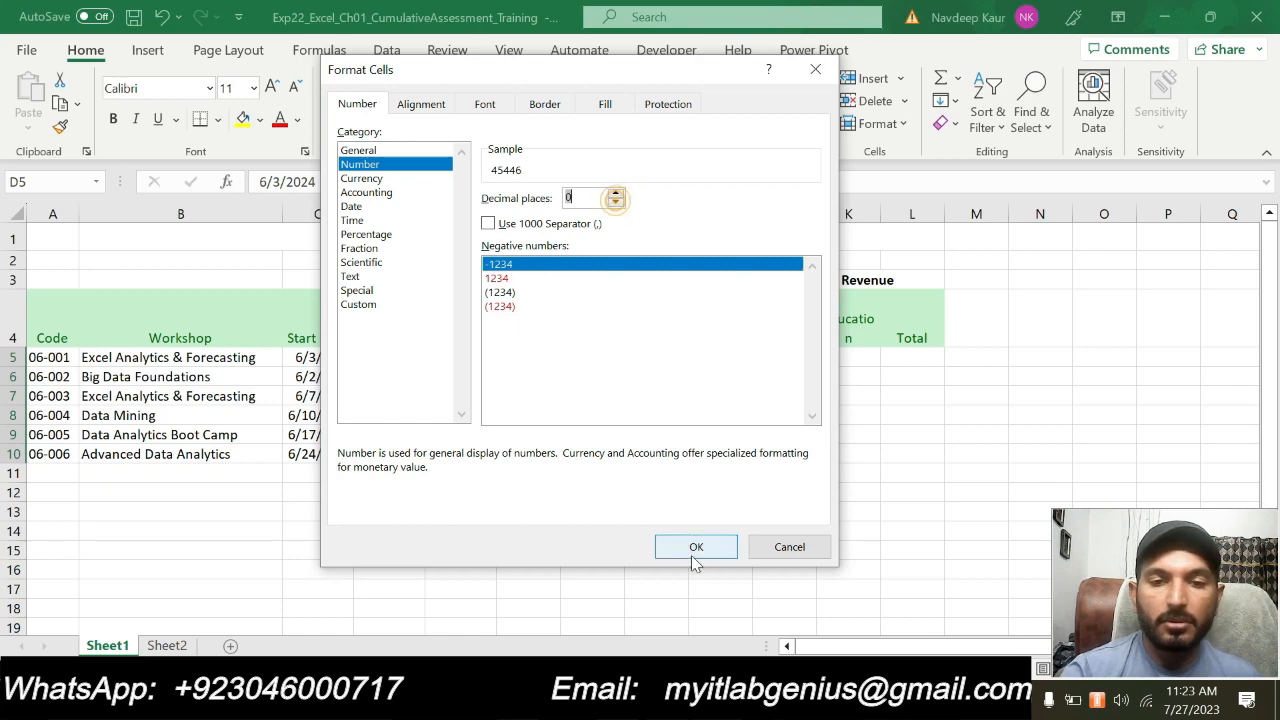
{"action": "left_click", "coordinate": [691, 548]}
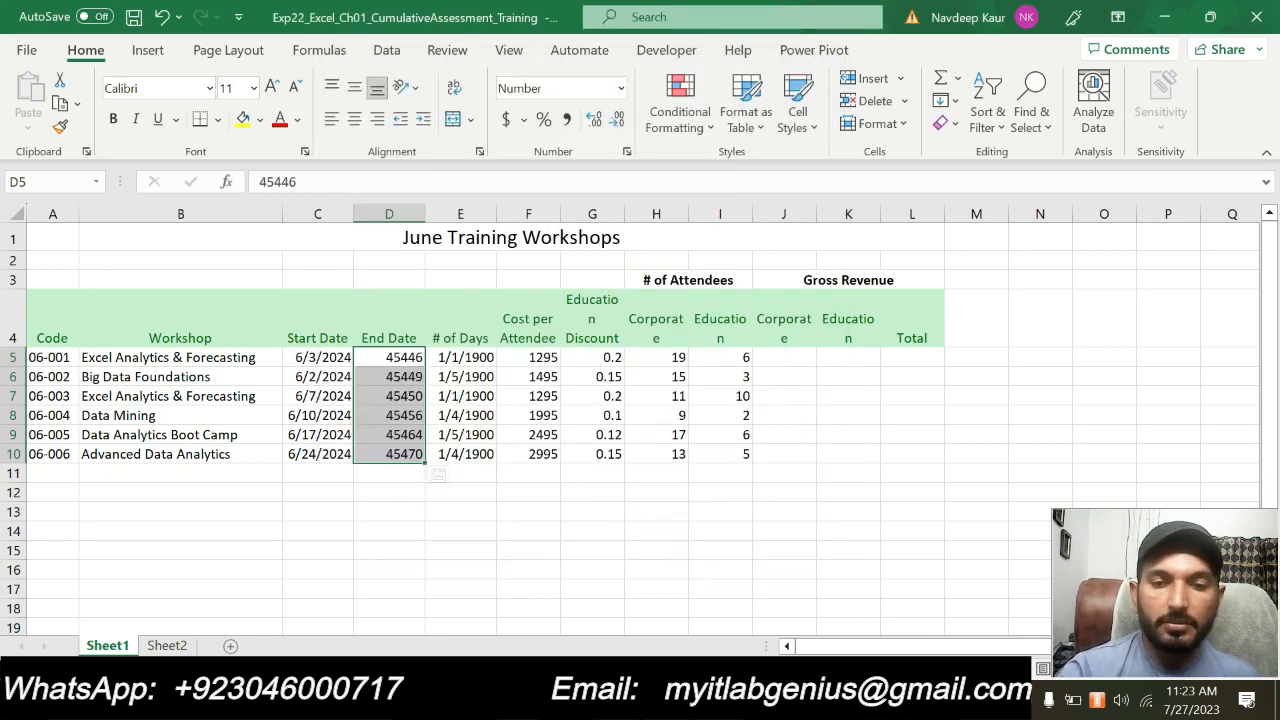
Return to Word, enter ]] below the step 12 instructions, and clear the turquoise highlight from that step
{"action": "key", "text": "alt+Tab"}
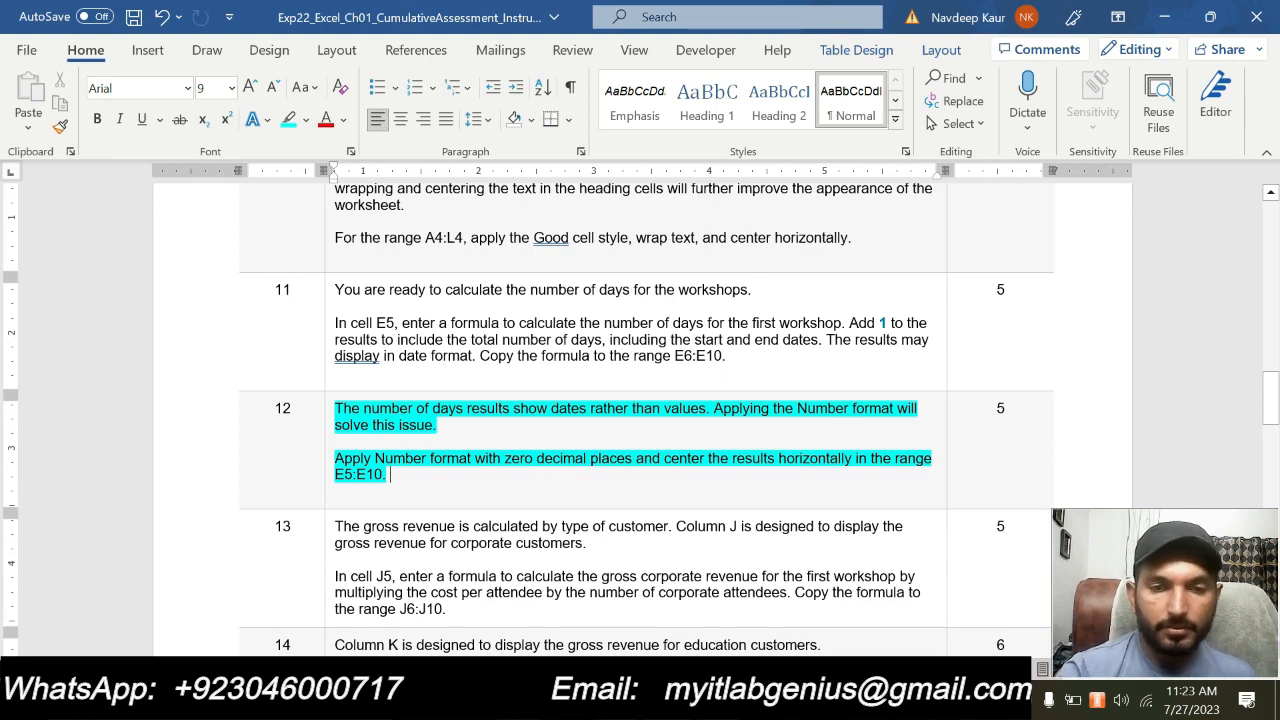
{"action": "left_click", "coordinate": [421, 490]}
{"action": "type", "text": "]]"}
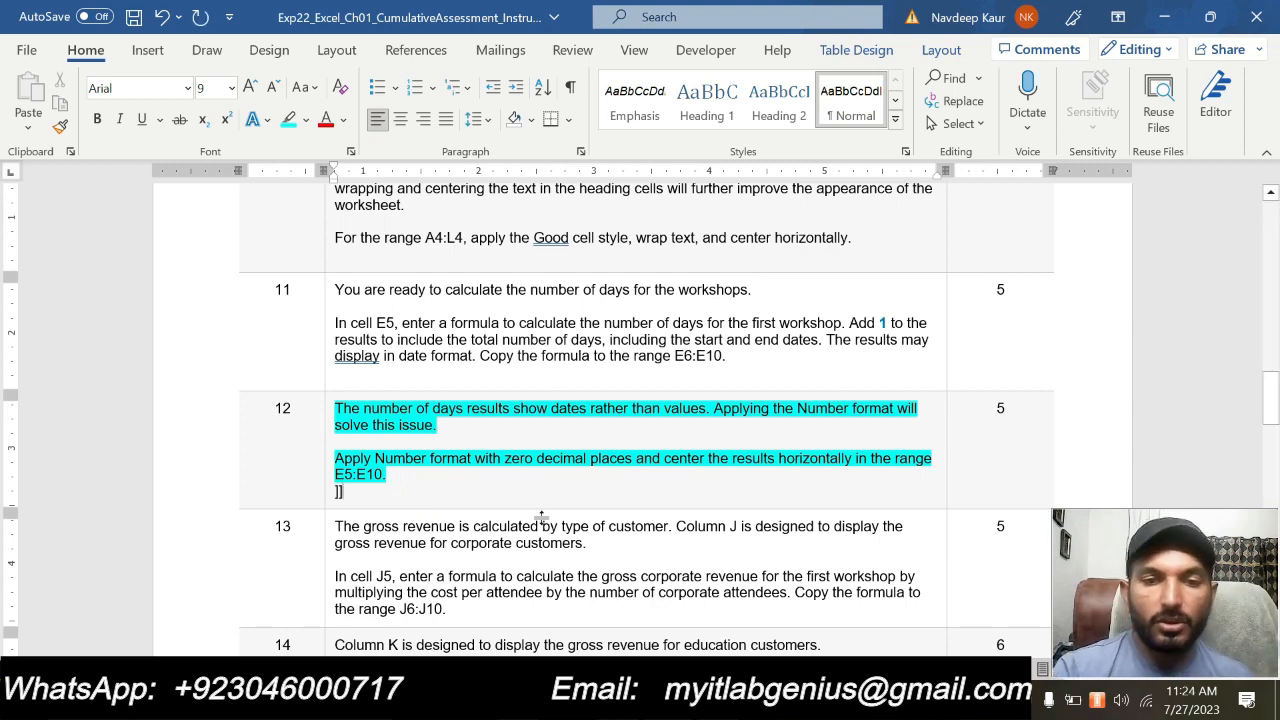
{"action": "left_click_drag", "start_coordinate": [467, 498], "coordinate": [410, 400]}
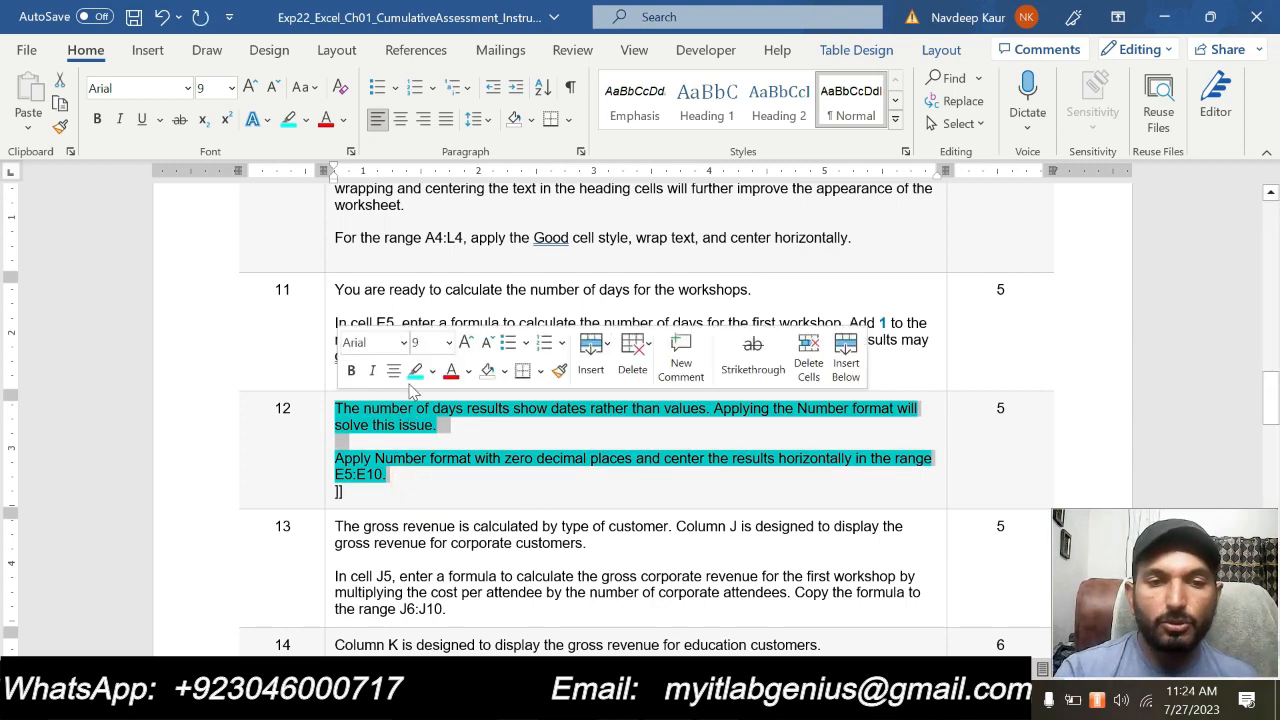
{"action": "left_click", "coordinate": [414, 370]}
{"action": "left_click", "coordinate": [430, 490]}
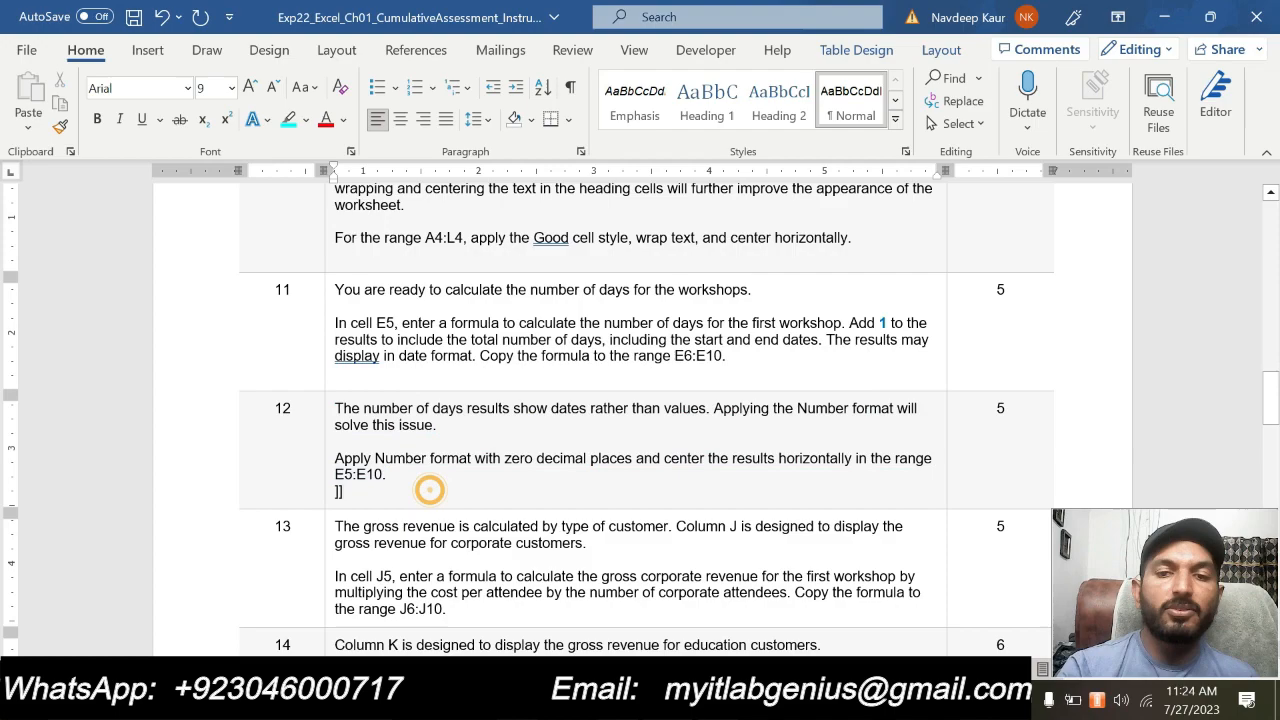
Look through the instruction document from the project description to the final steps, then return to steps 12 and 13
{"action": "scroll", "coordinate": [429, 490], "scroll_direction": "up", "scroll_amount": 20}
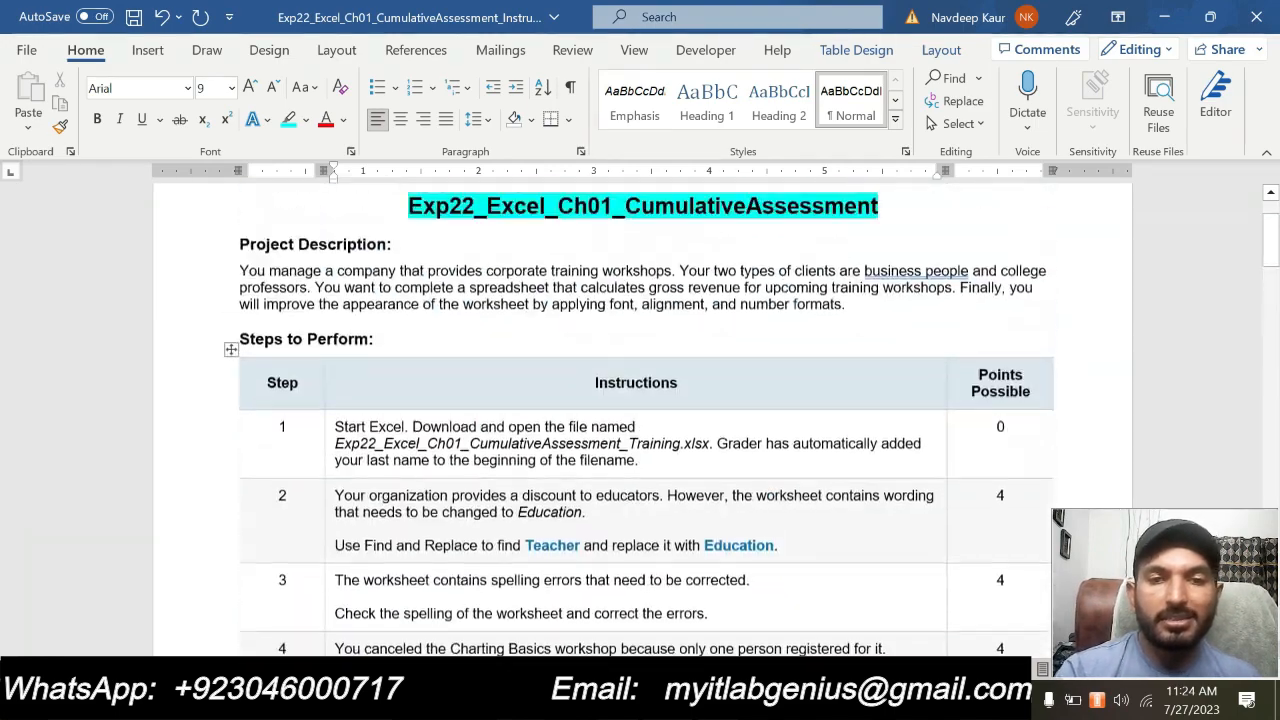
{"action": "scroll", "coordinate": [338, 485], "scroll_direction": "down", "scroll_amount": 20}
{"action": "scroll", "coordinate": [338, 485], "scroll_direction": "down", "scroll_amount": 20}
{"action": "scroll", "coordinate": [646, 410], "scroll_direction": "down", "scroll_amount": 5}
{"action": "scroll", "coordinate": [646, 410], "scroll_direction": "up", "scroll_amount": 8}
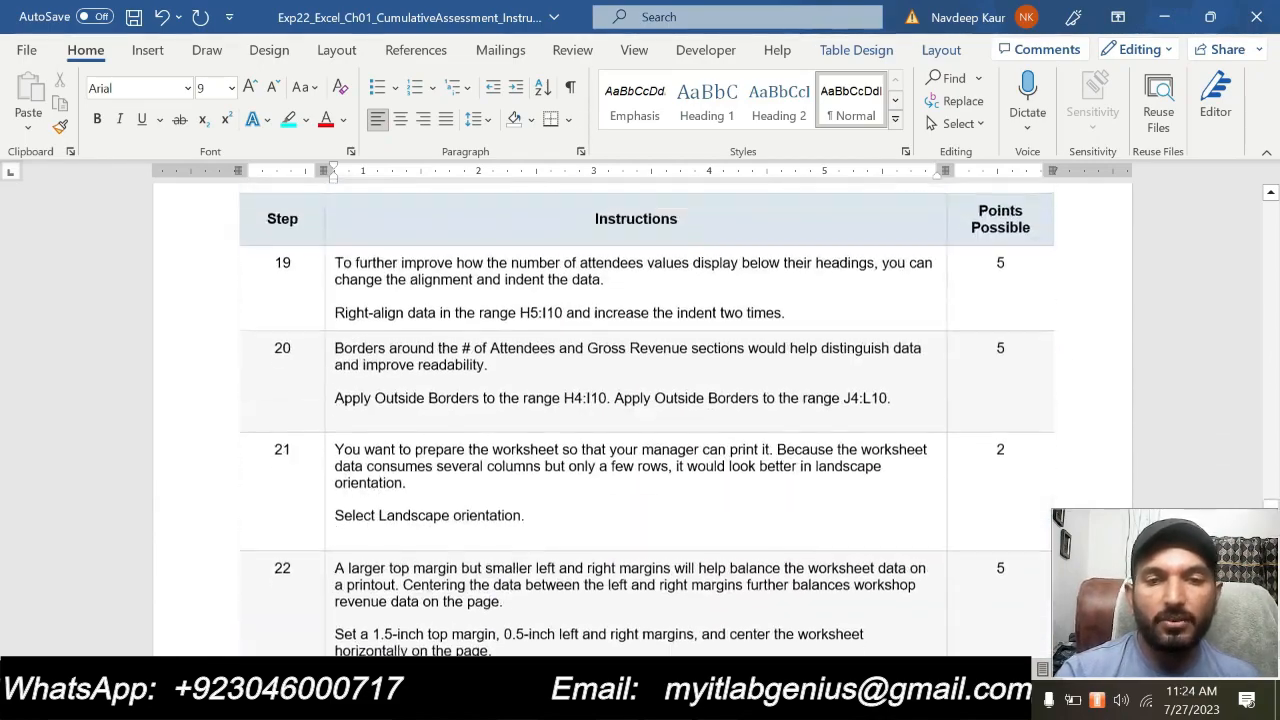
{"action": "scroll", "coordinate": [646, 410], "scroll_direction": "up", "scroll_amount": 10}
{"action": "scroll", "coordinate": [646, 410], "scroll_direction": "up", "scroll_amount": 3}
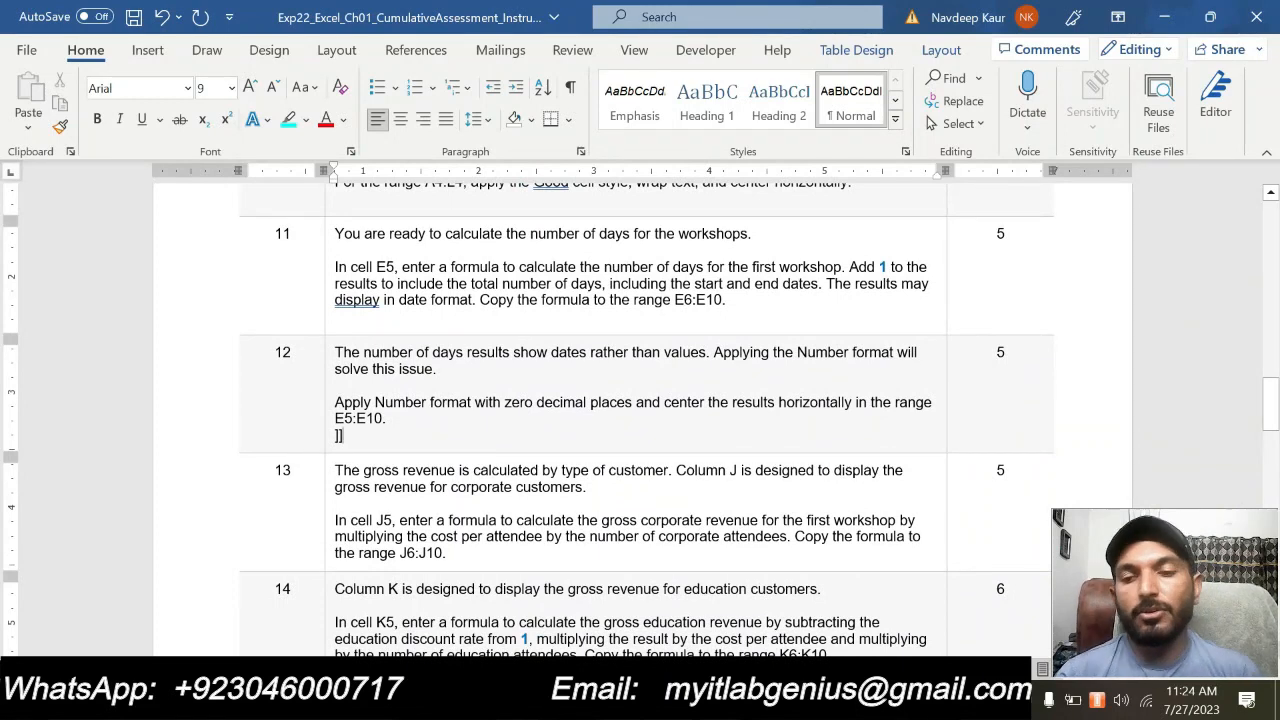